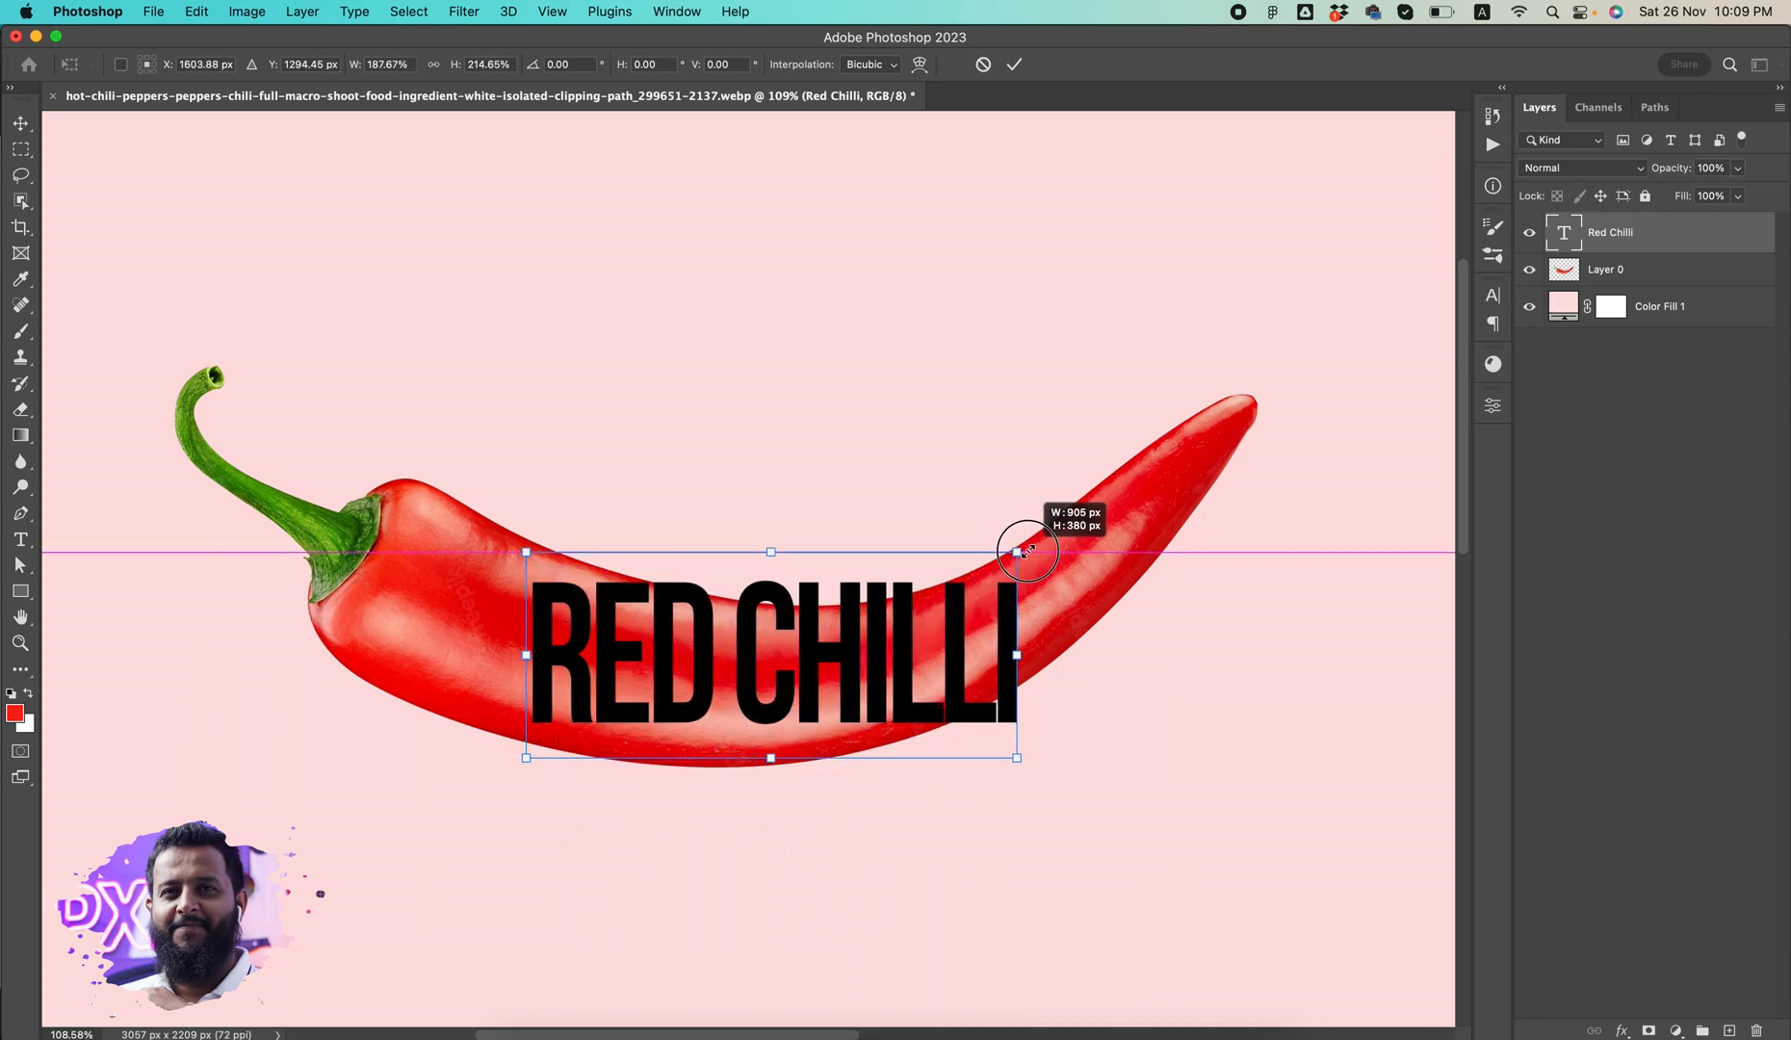
# Enlarge the RED CHILLI text to span the middle of the chilli and position it over the body.
pyautogui.moveTo(908, 637); pyautogui.dragTo(872, 625)
pyautogui.moveTo(1016, 744); pyautogui.dragTo(1047, 756)
pyautogui.press('Return')
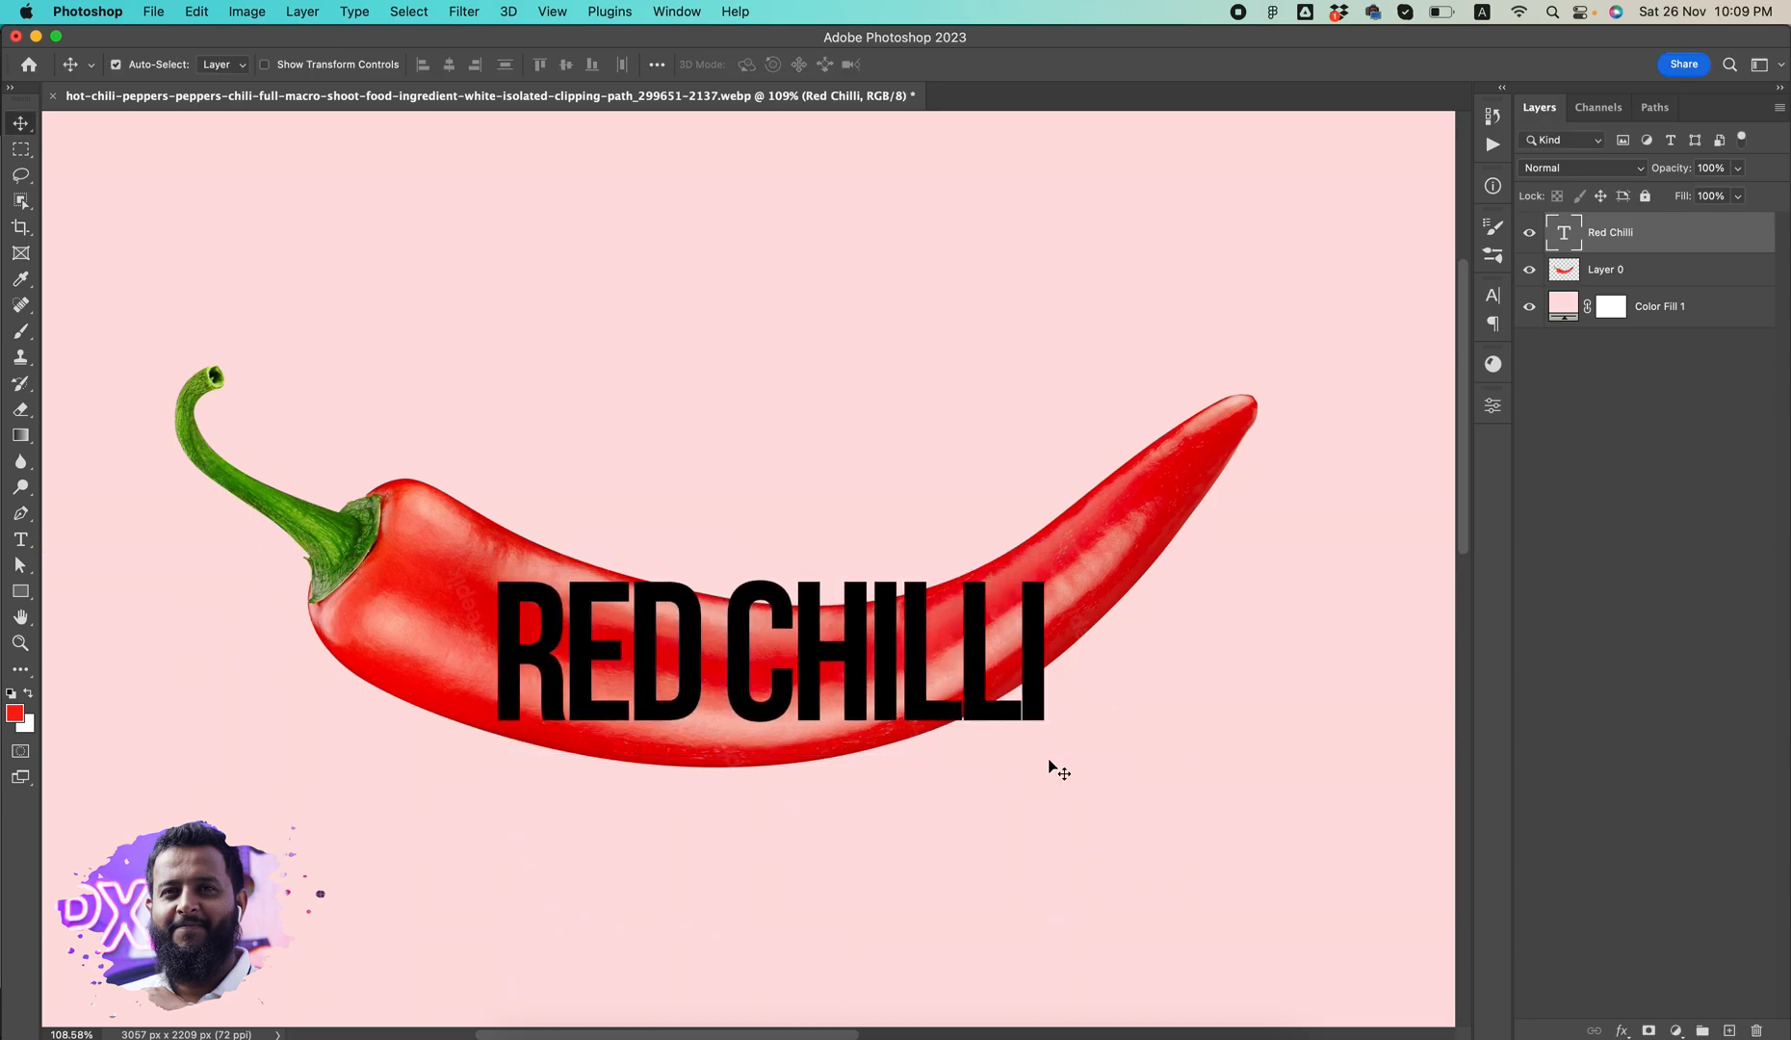
pyautogui.hscroll(3, 780, 381)
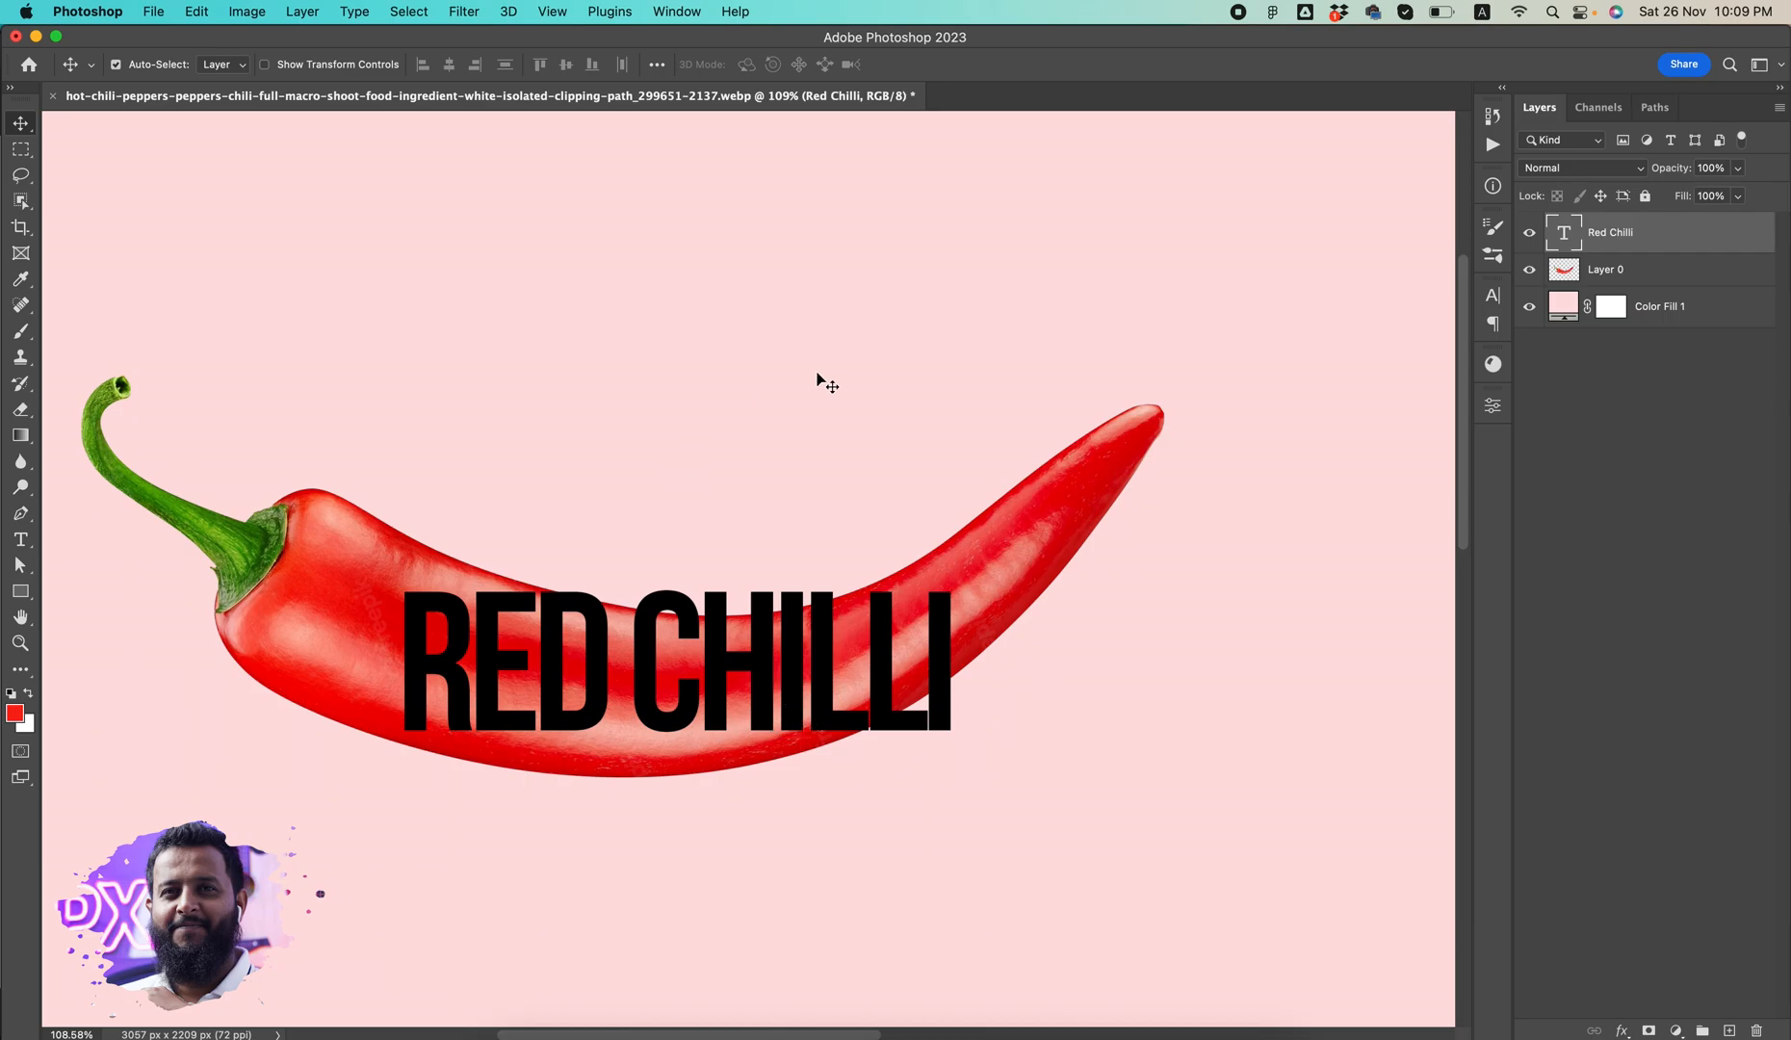
pyautogui.moveTo(752, 690)
pyautogui.mouseDown()
pyautogui.moveTo(713, 699)
pyautogui.moveTo(728, 675)
pyautogui.mouseUp()
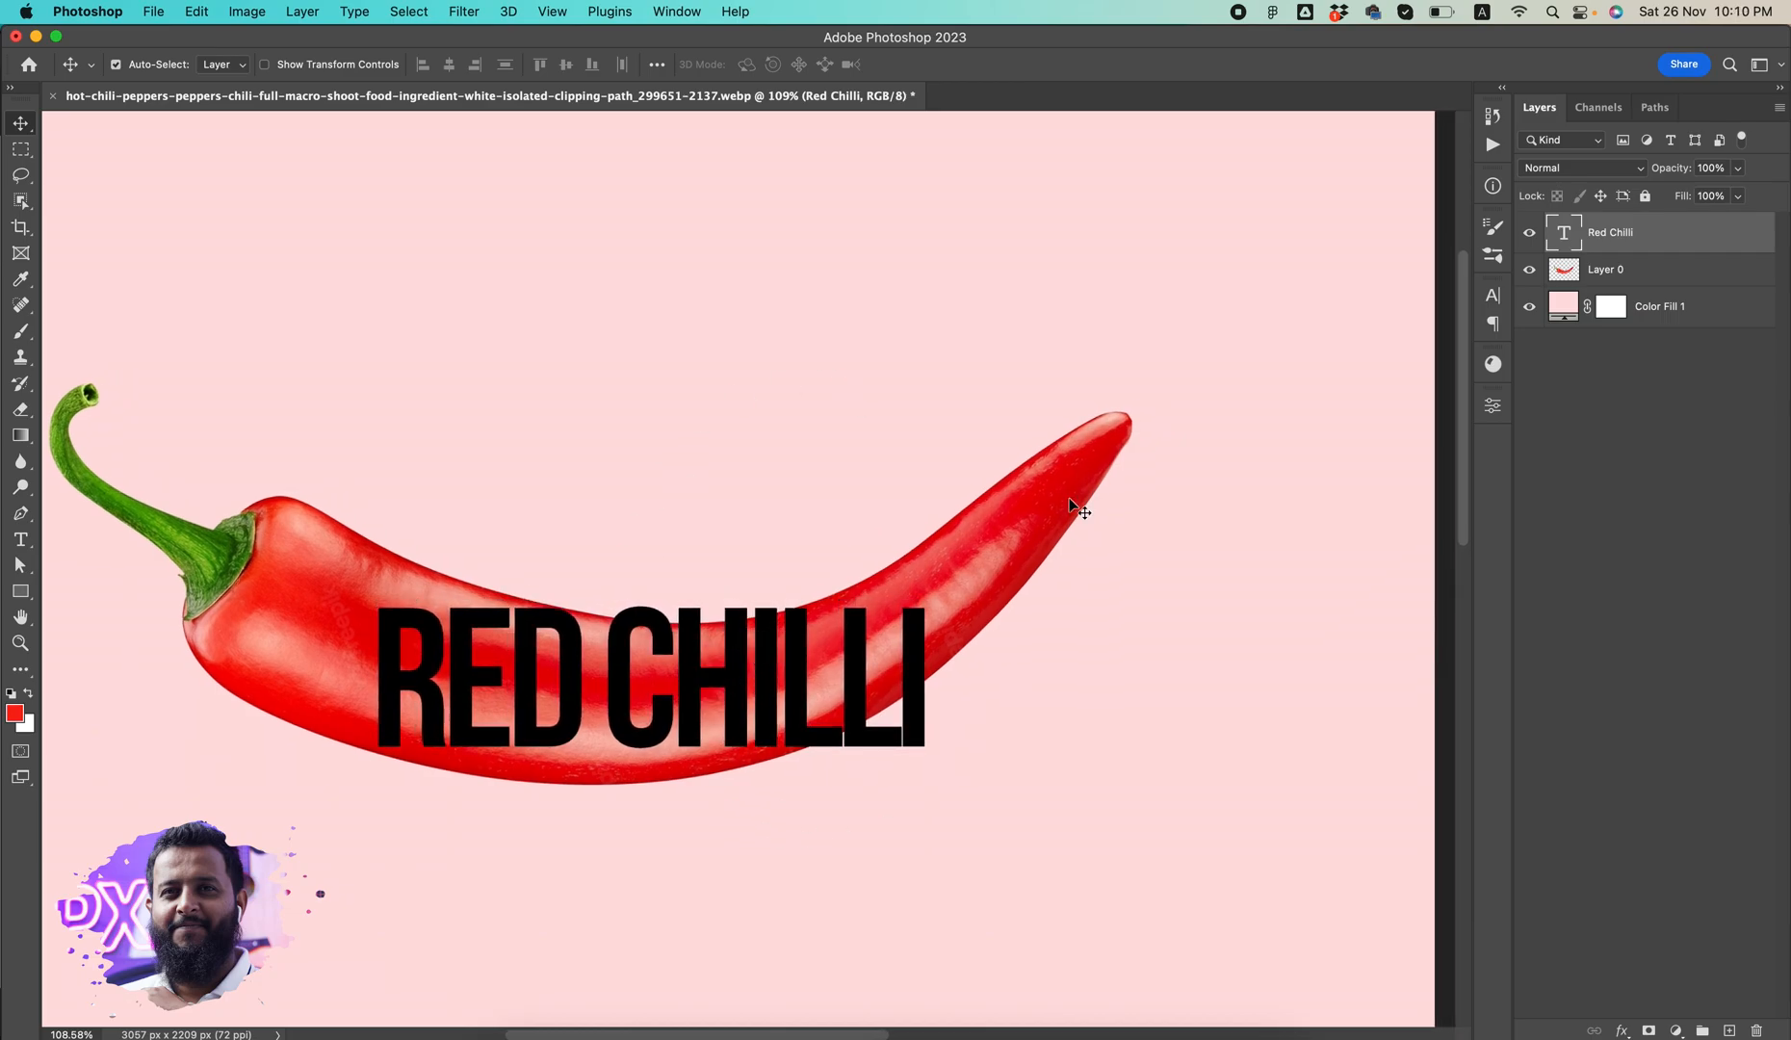
# Convert the Red Chilli text layer to a smart object.
pyautogui.rightClick(1705, 232)
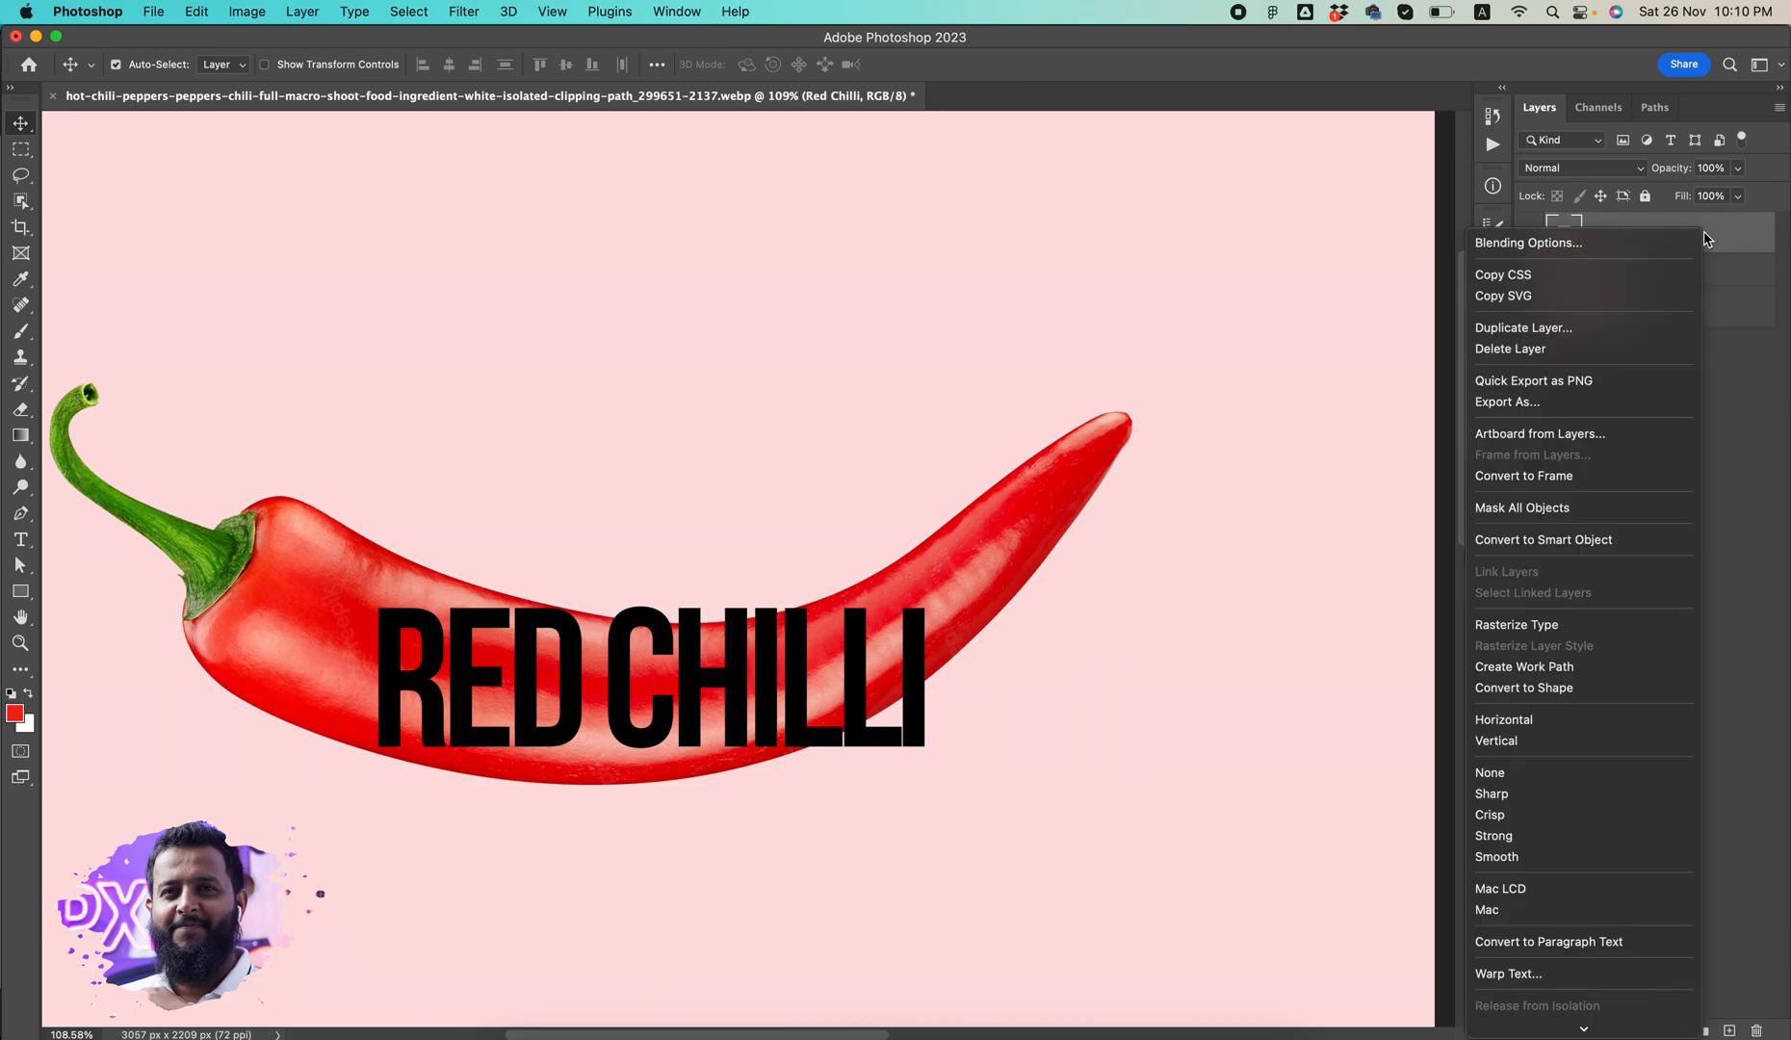
pyautogui.click(1575, 542)
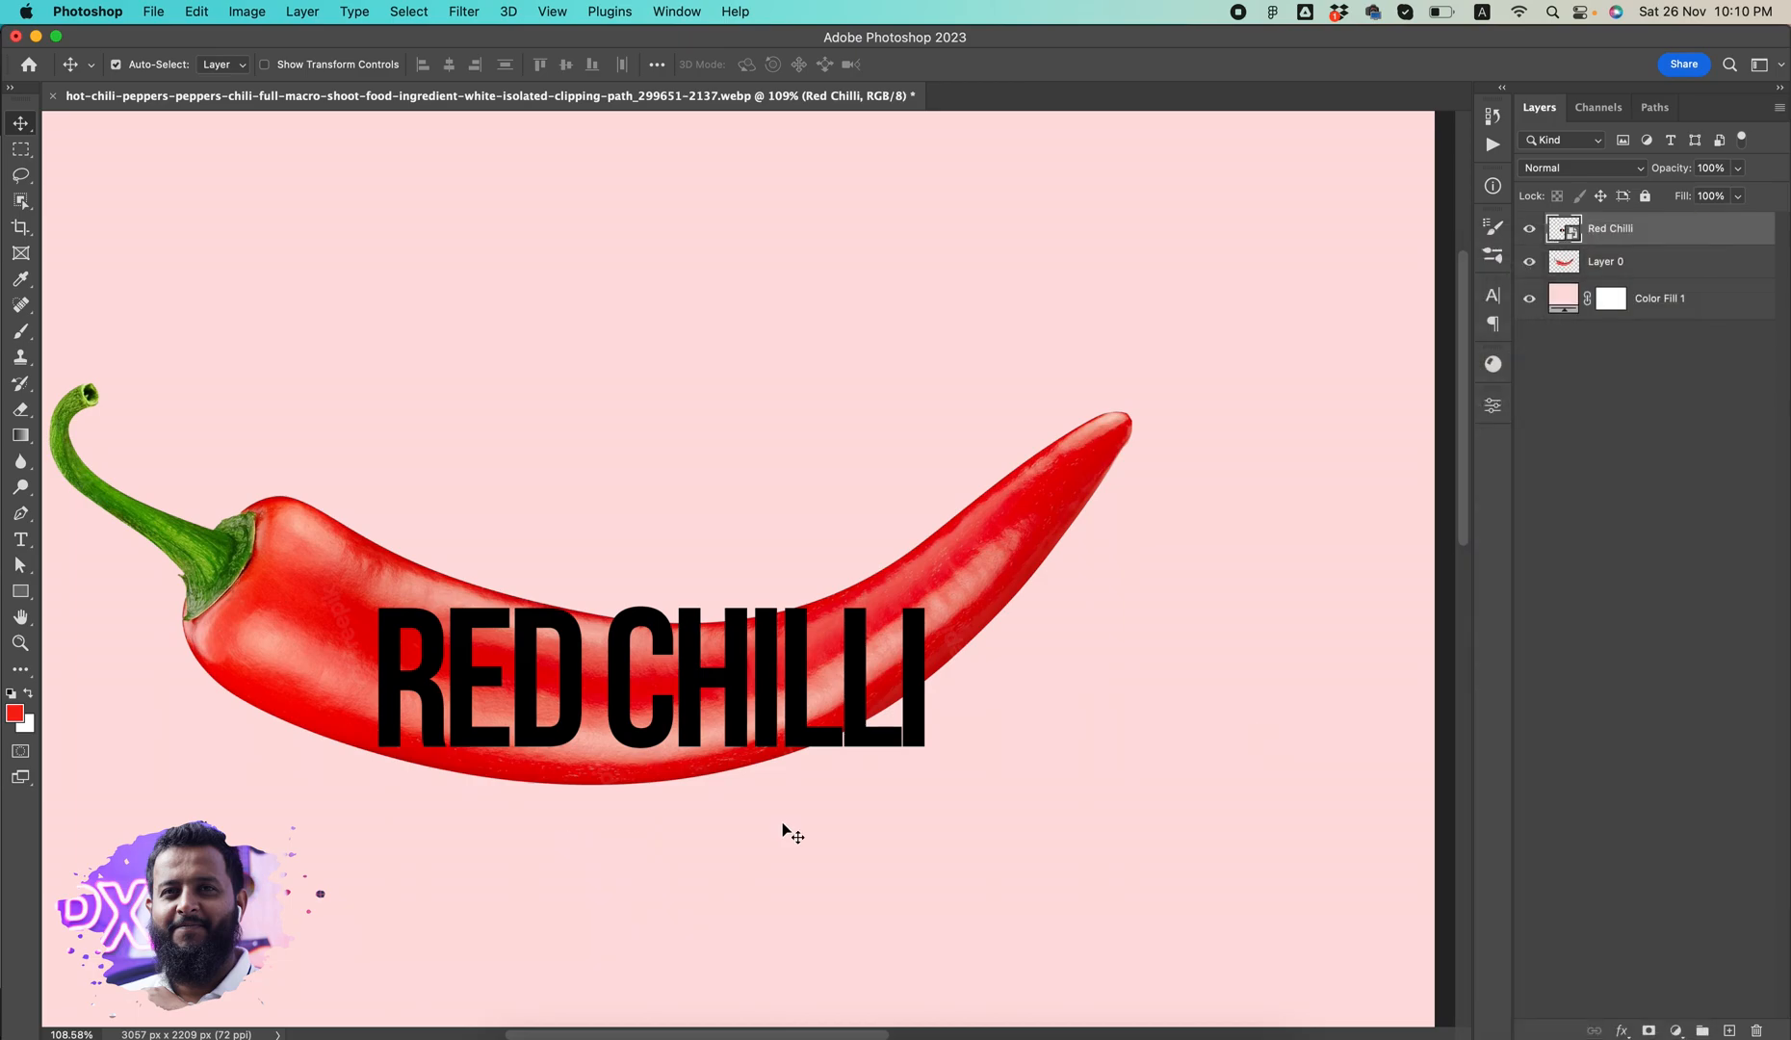
pyautogui.scroll(-3, 606, 648)
# Warp the Red Chilli smart object so the corners beside the R and the bottom edge follow the chilli's outline.
pyautogui.press('super+t')
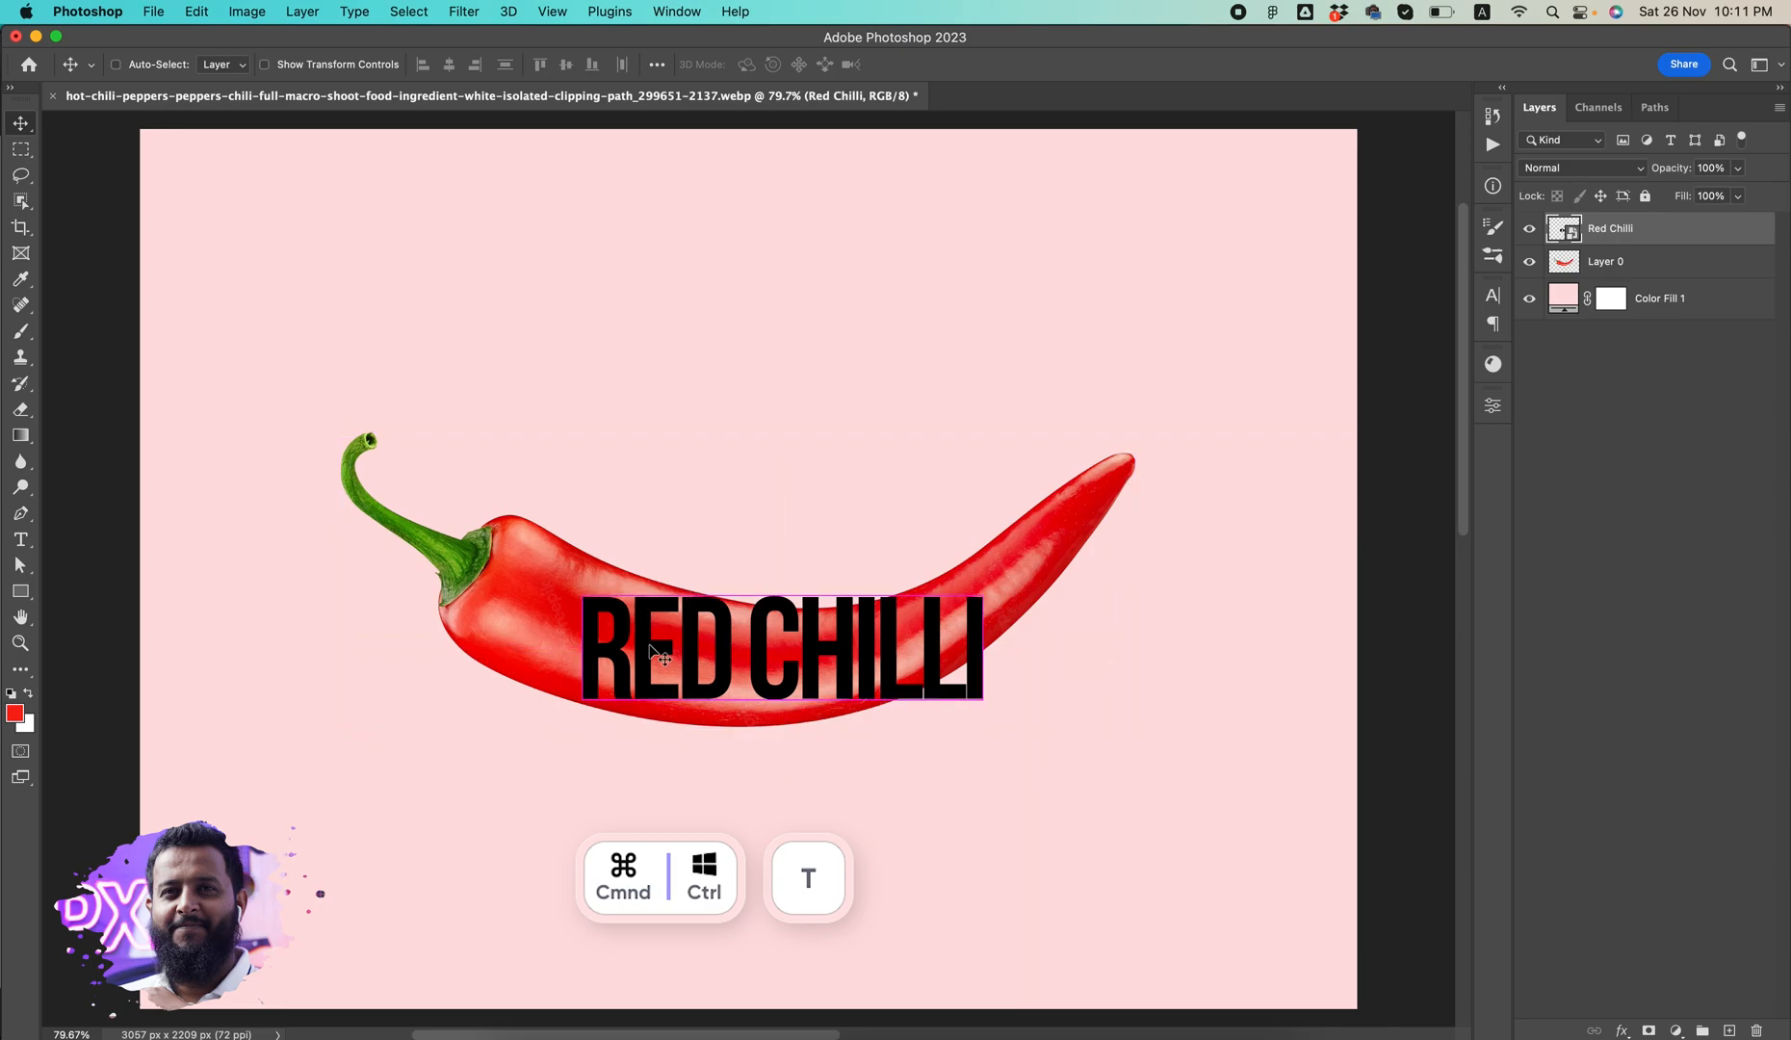
pyautogui.scroll(3, 636, 685)
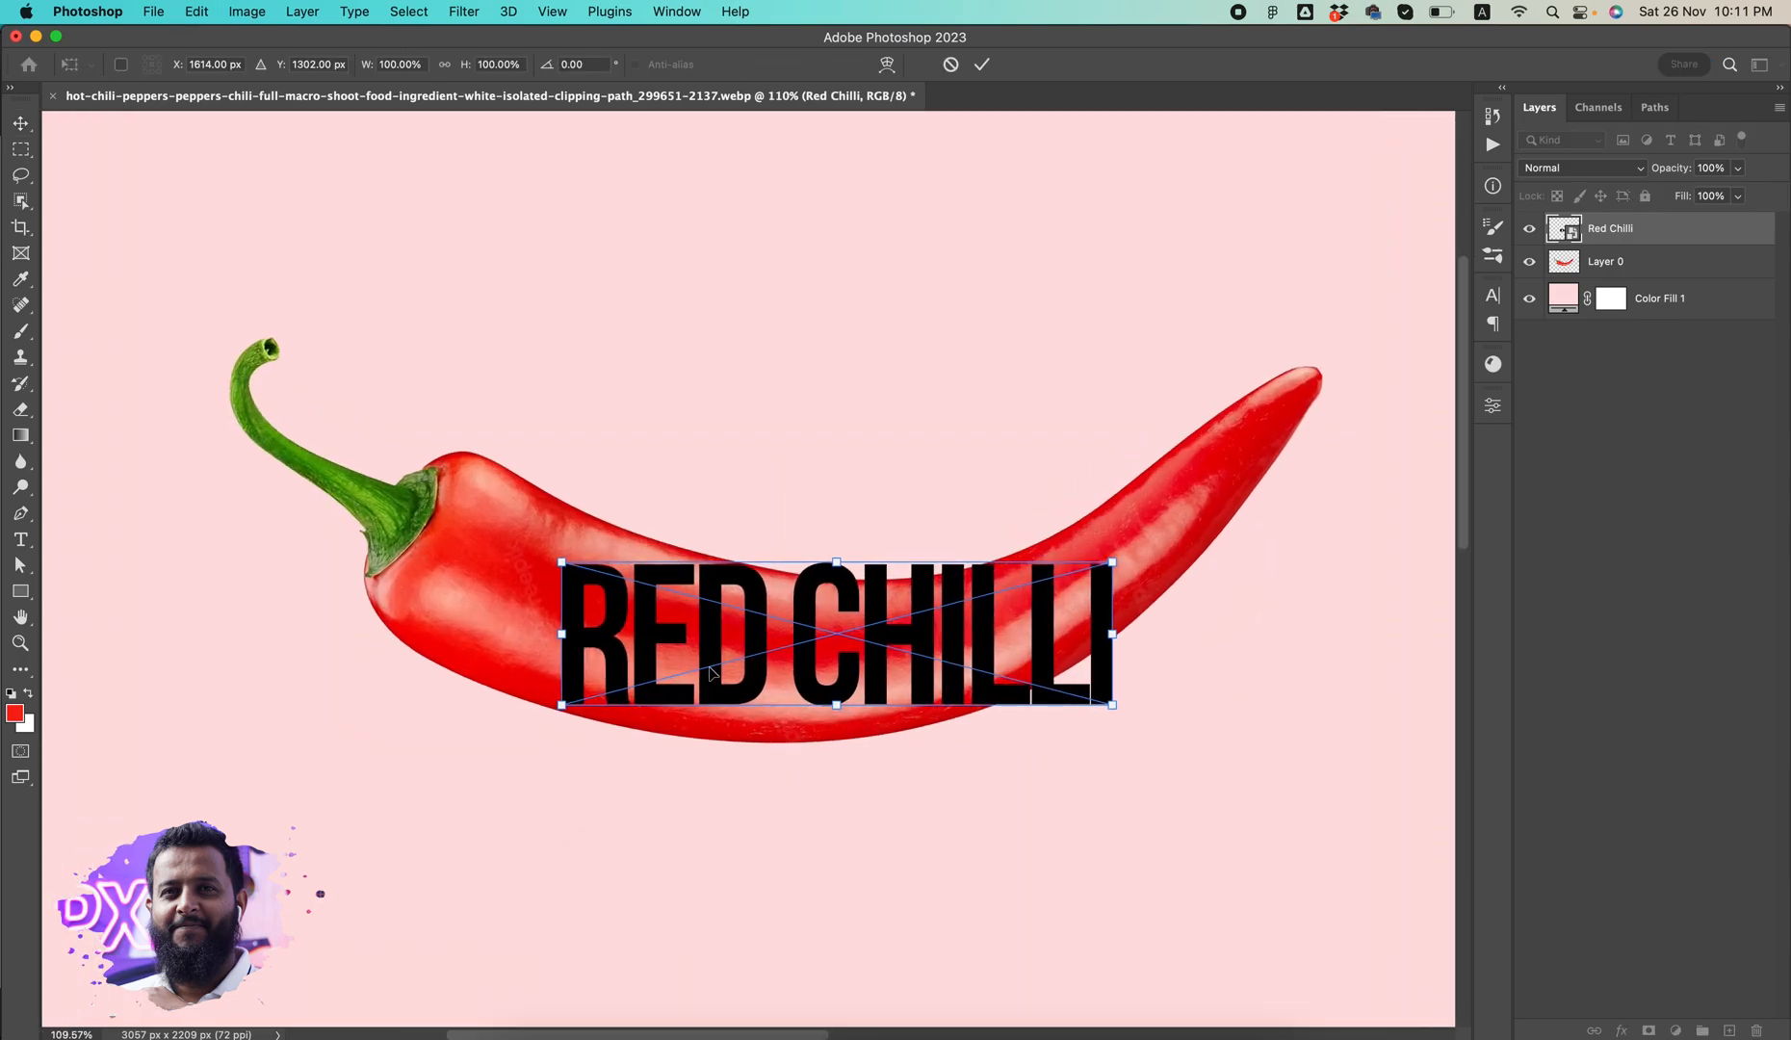
pyautogui.scroll(4, 667, 662)
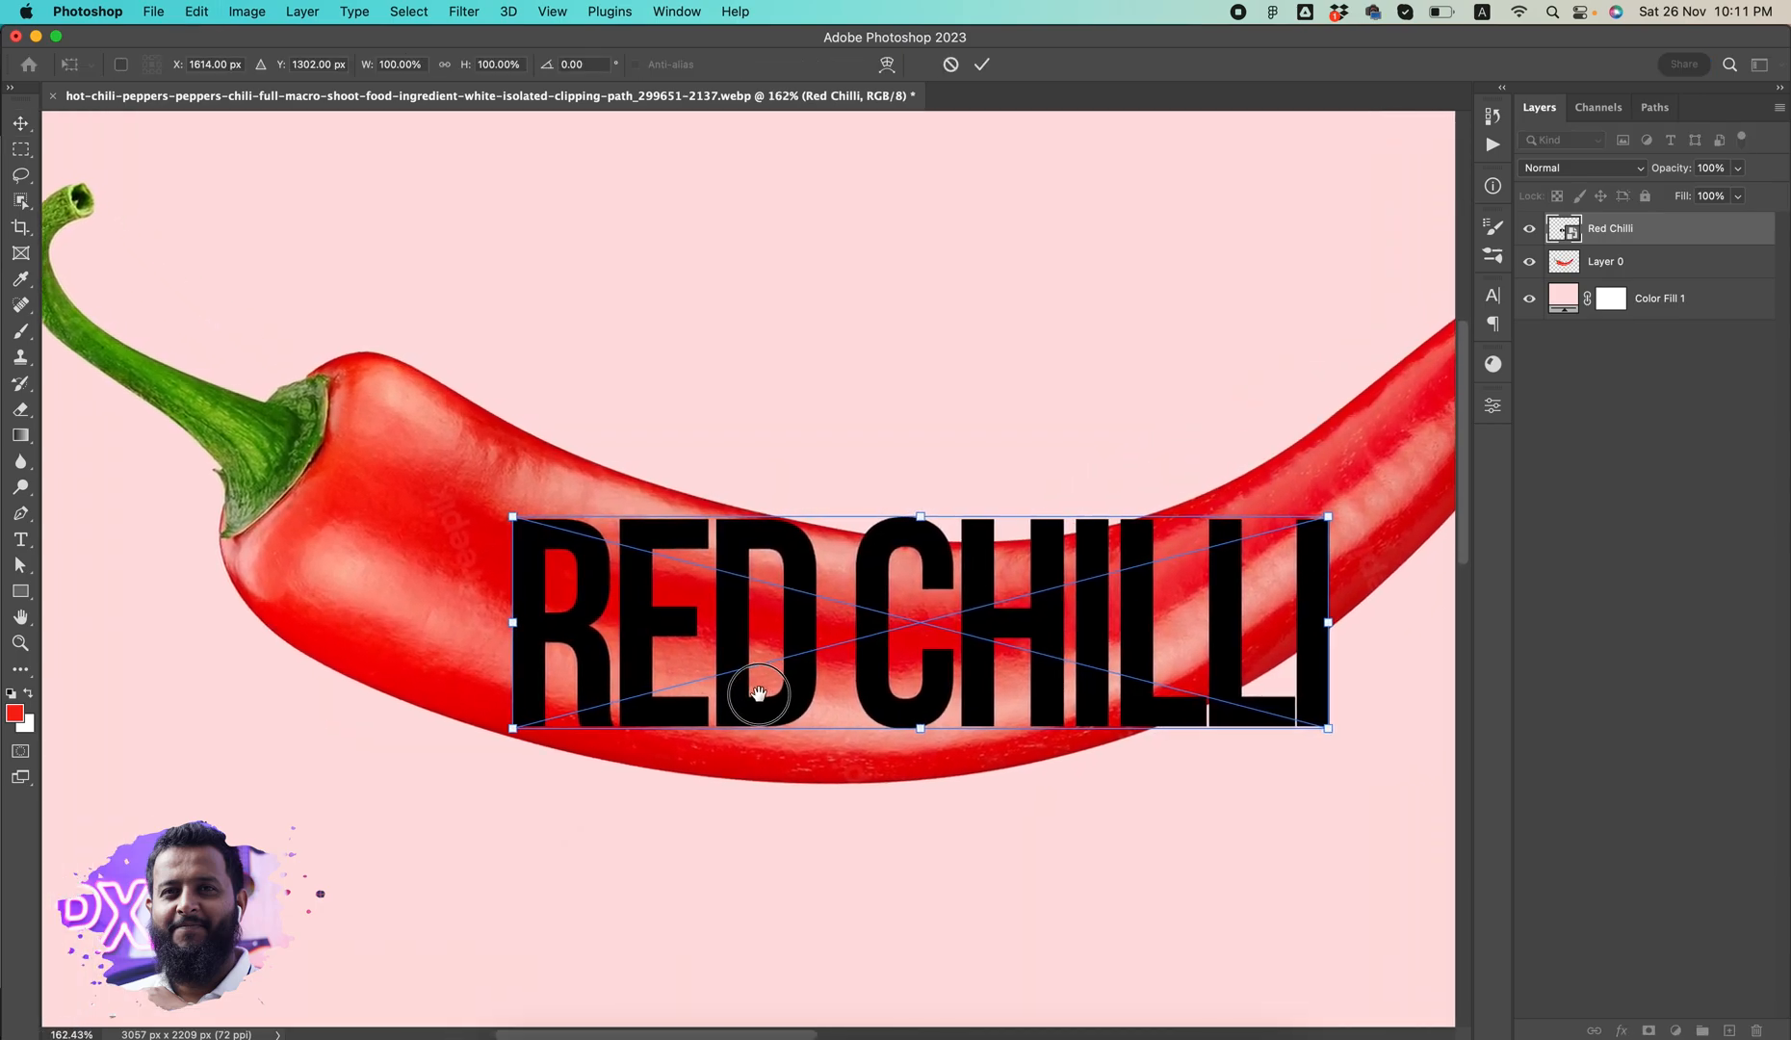
pyautogui.click(885, 64)
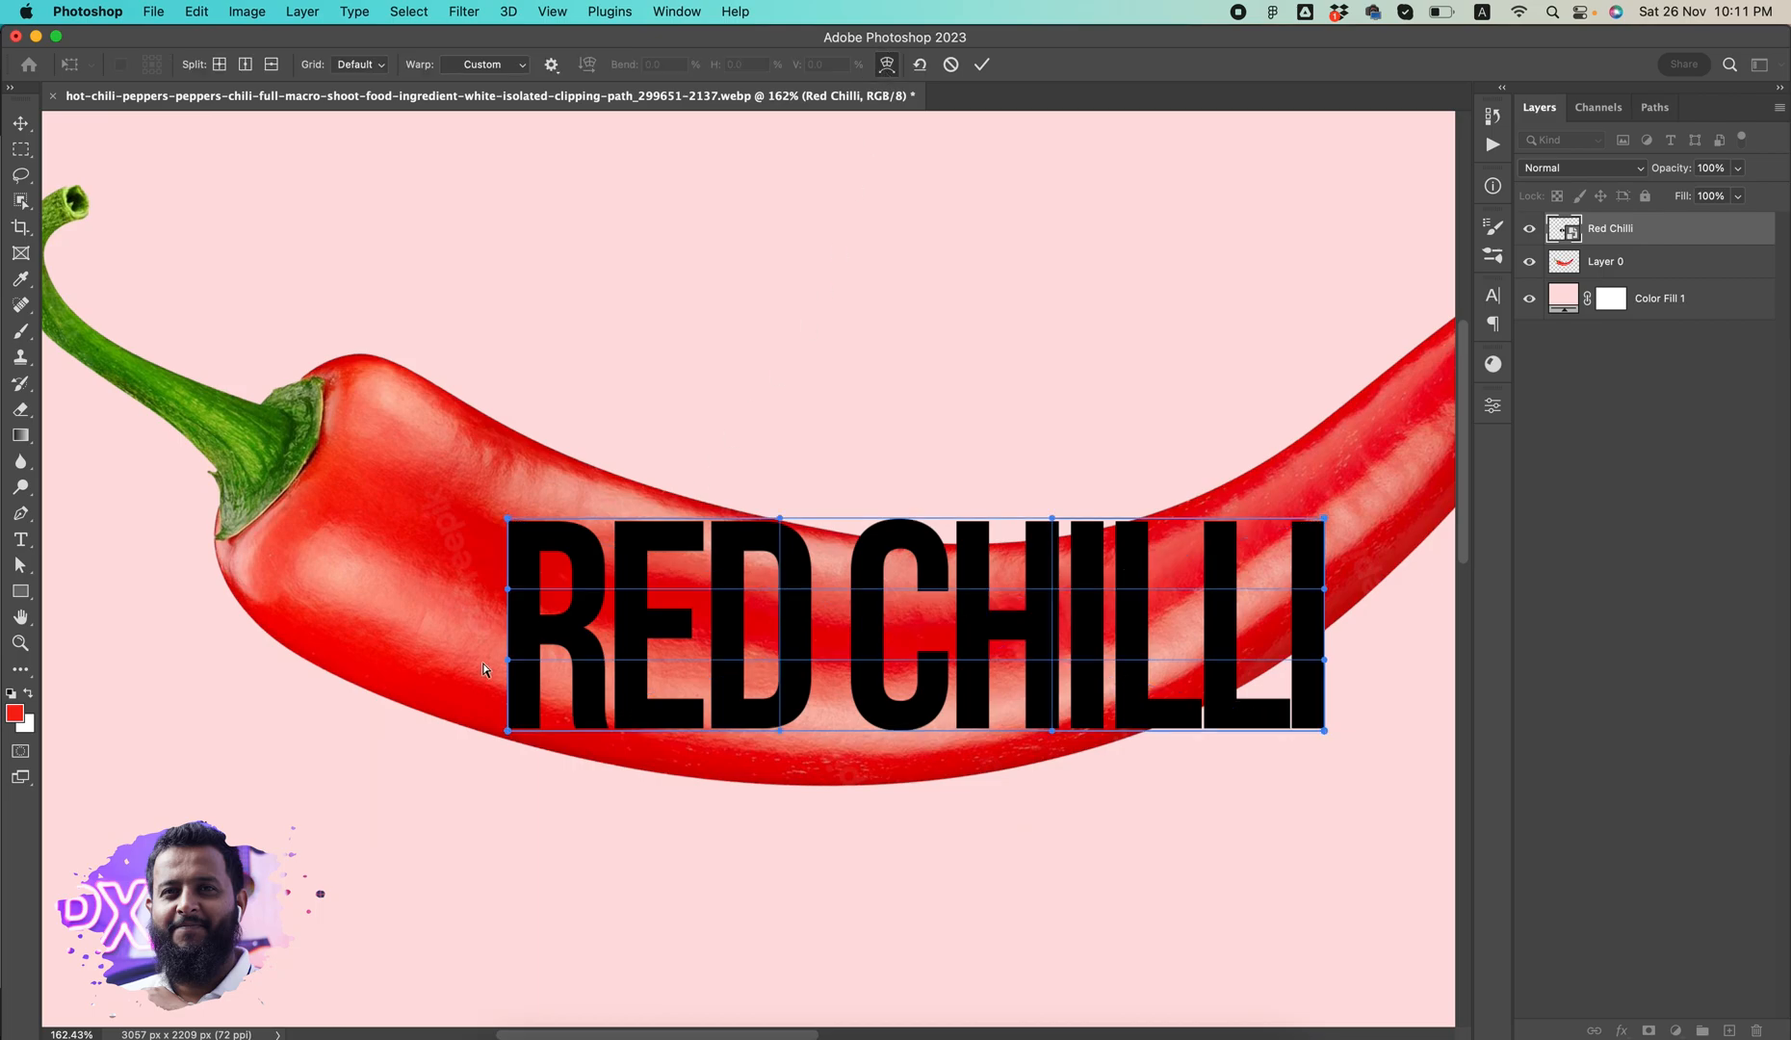
pyautogui.scroll(4, 528, 763)
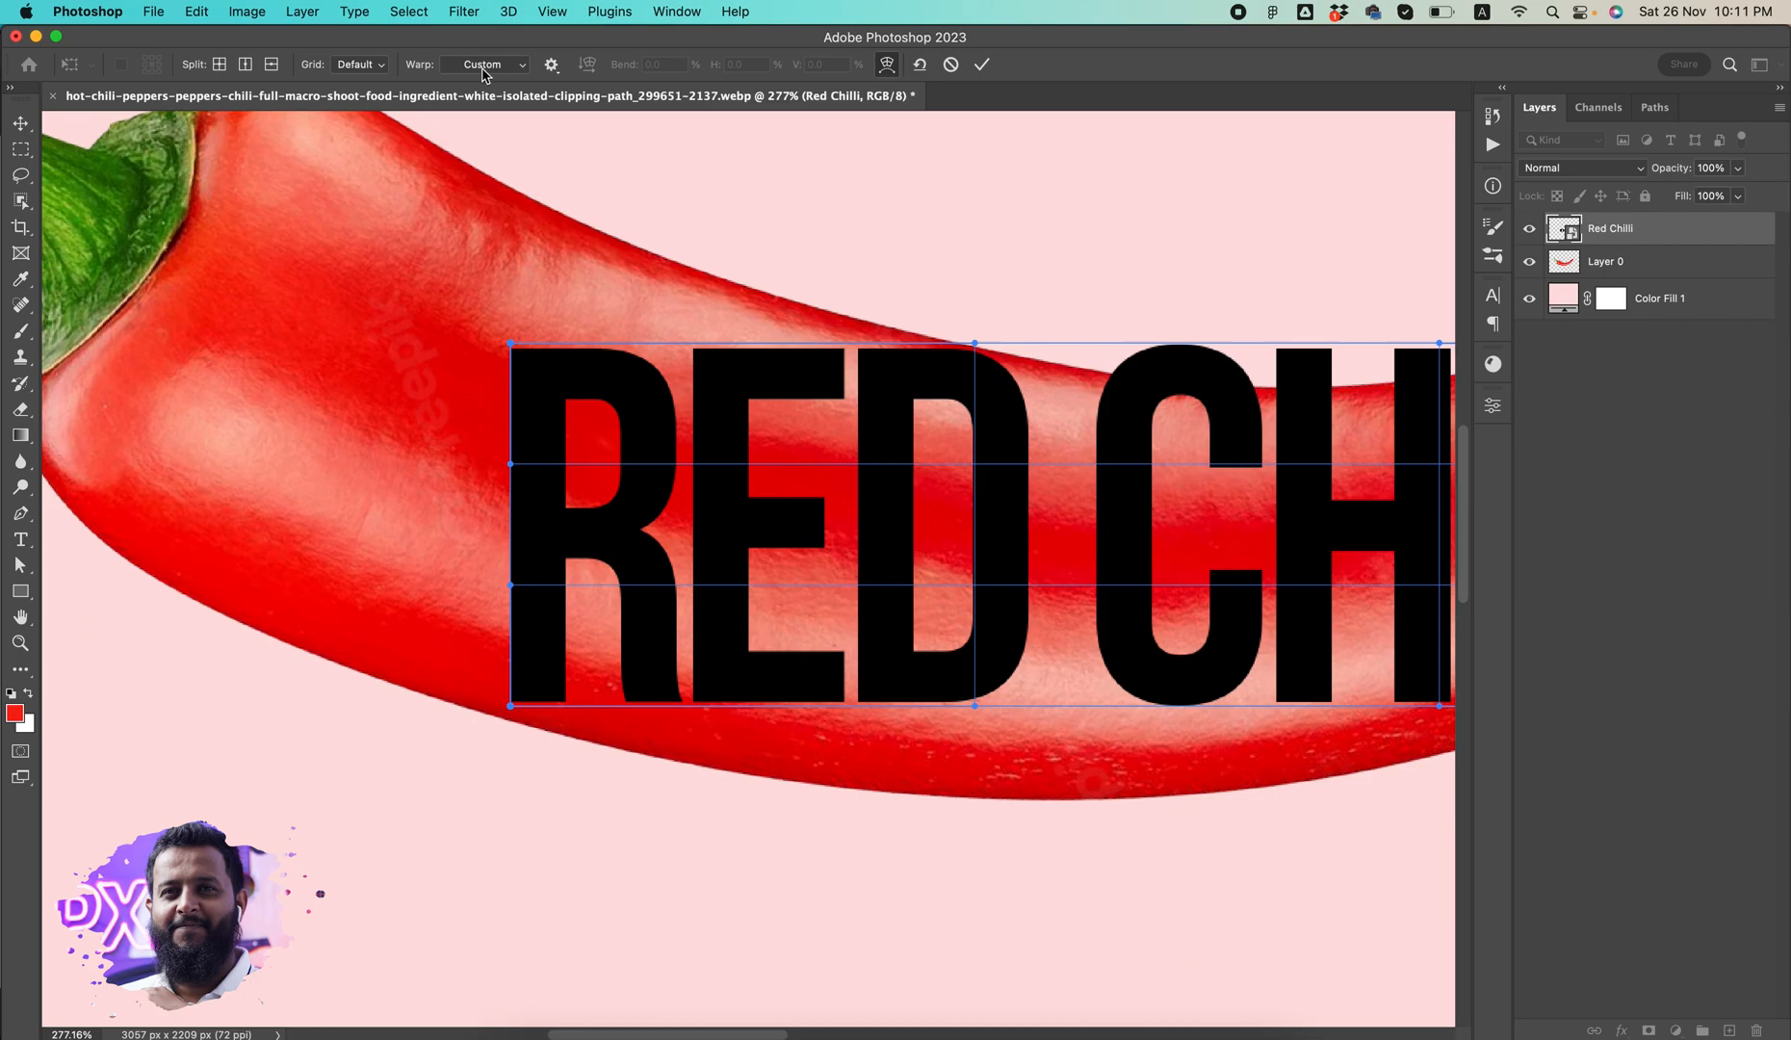
pyautogui.moveTo(511, 346); pyautogui.dragTo(544, 196)
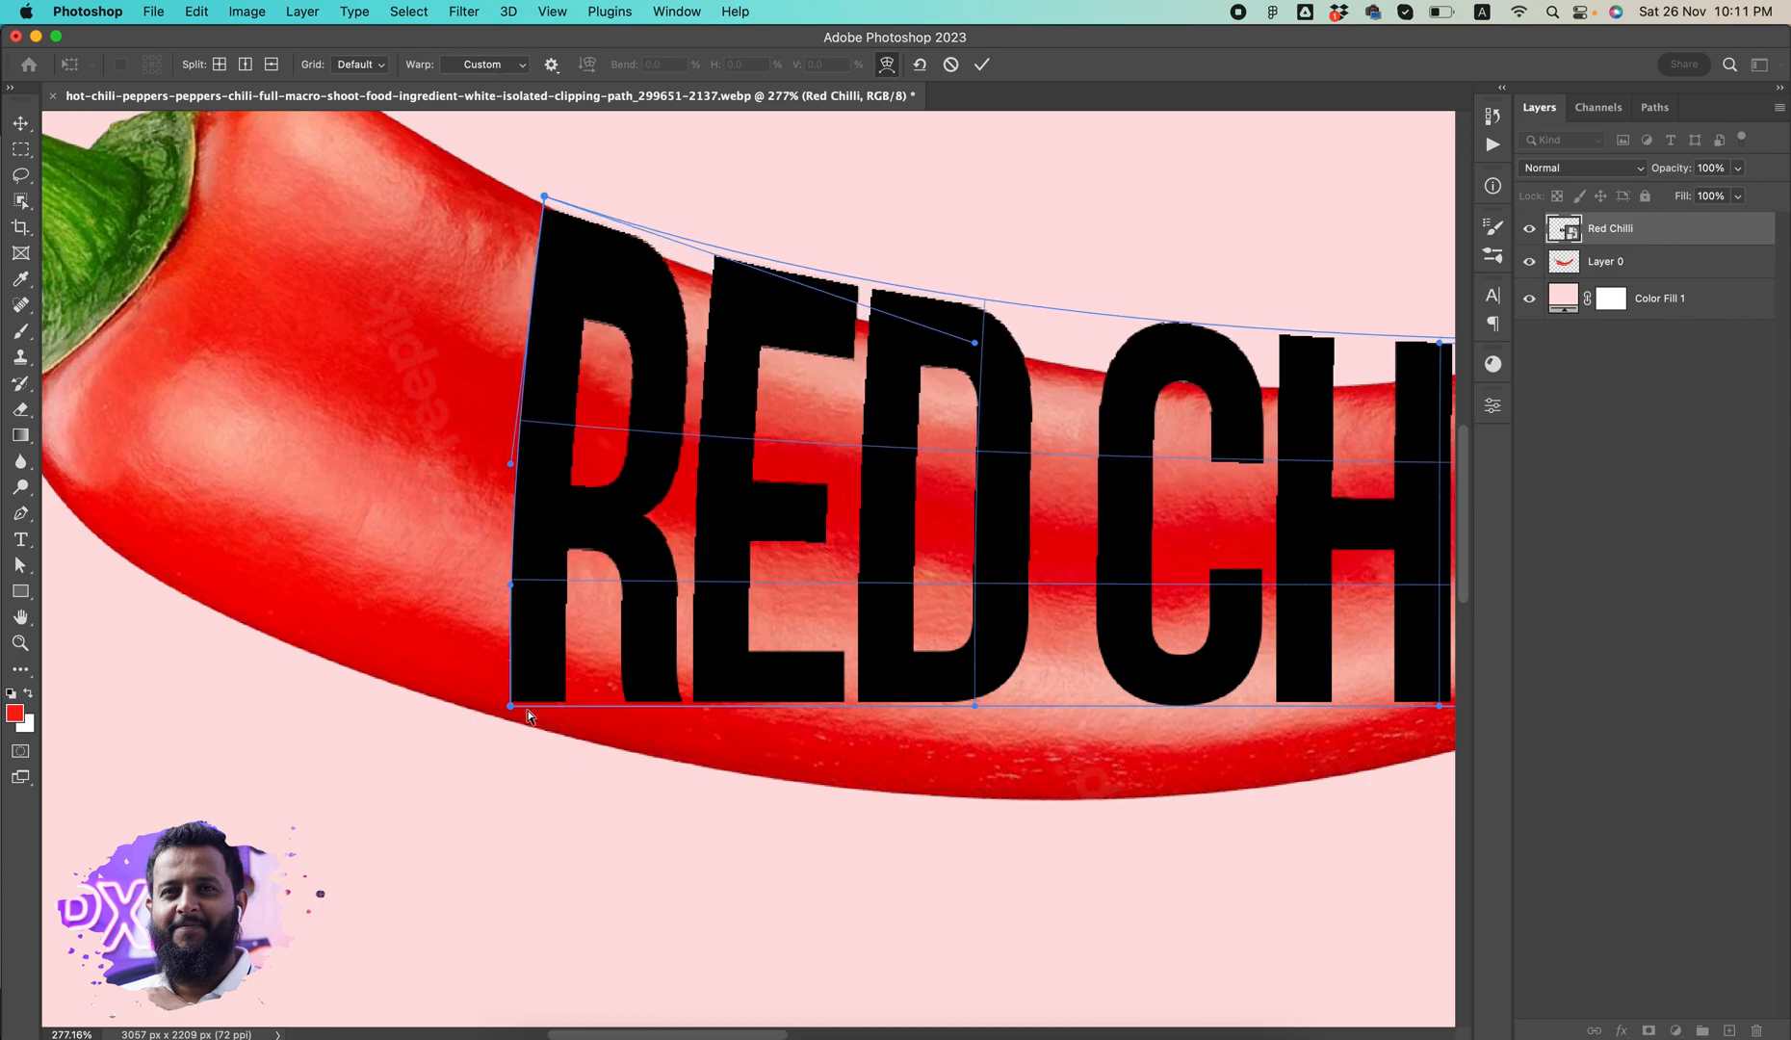
pyautogui.moveTo(510, 707); pyautogui.dragTo(410, 692)
pyautogui.scroll(-3, 832, 914)
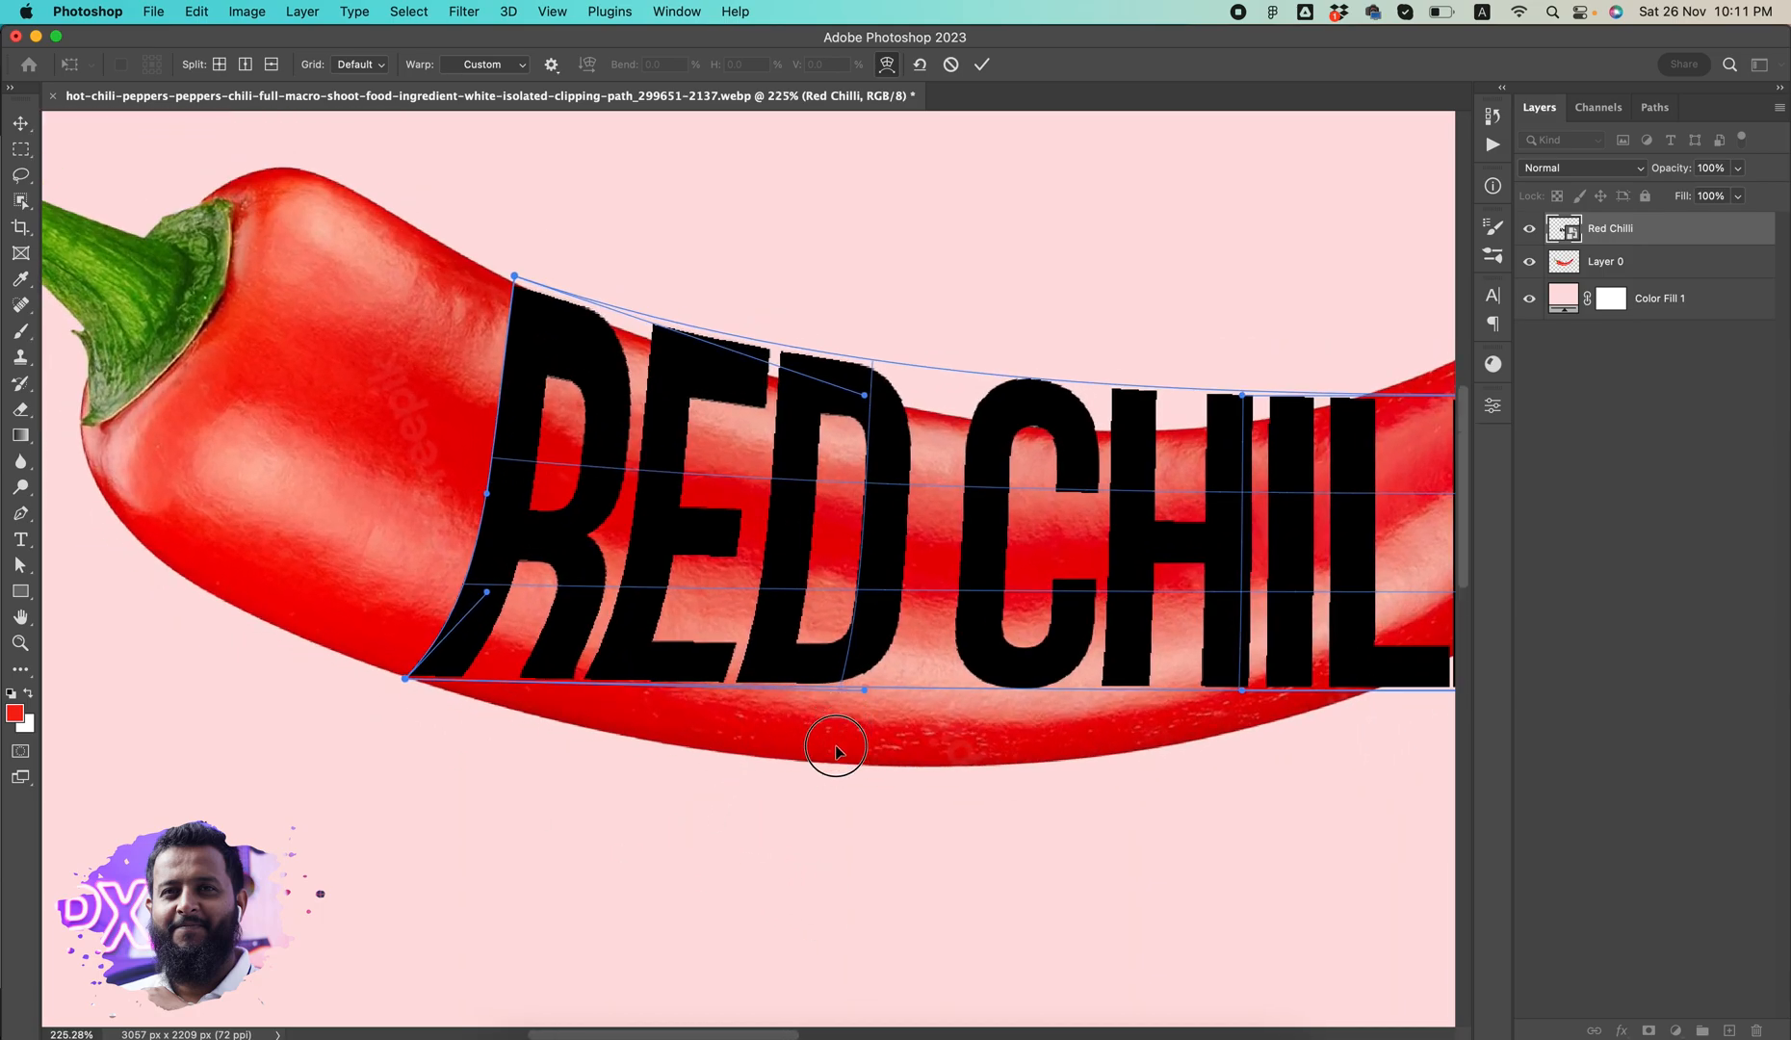
pyautogui.moveTo(946, 680); pyautogui.dragTo(936, 761)
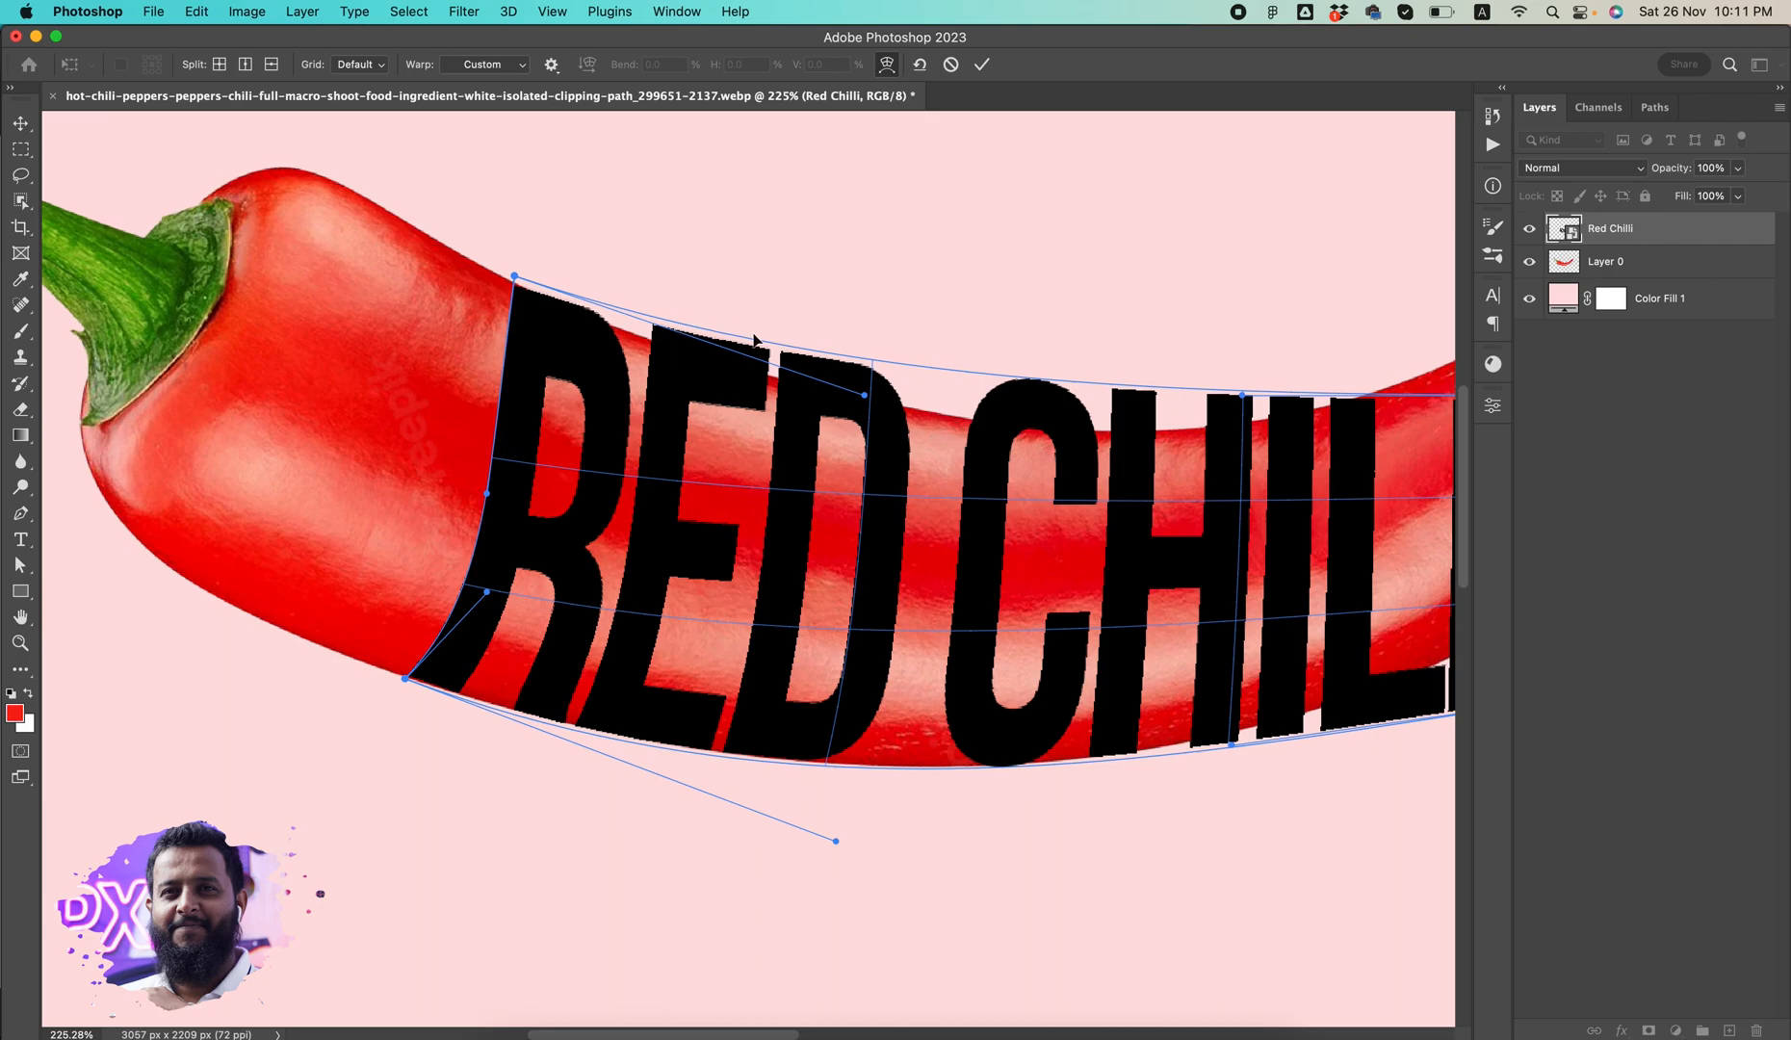
# Add warp splits near the E, D and C and move their points onto the chilli's upper and lower edges.
pyautogui.press('alt')
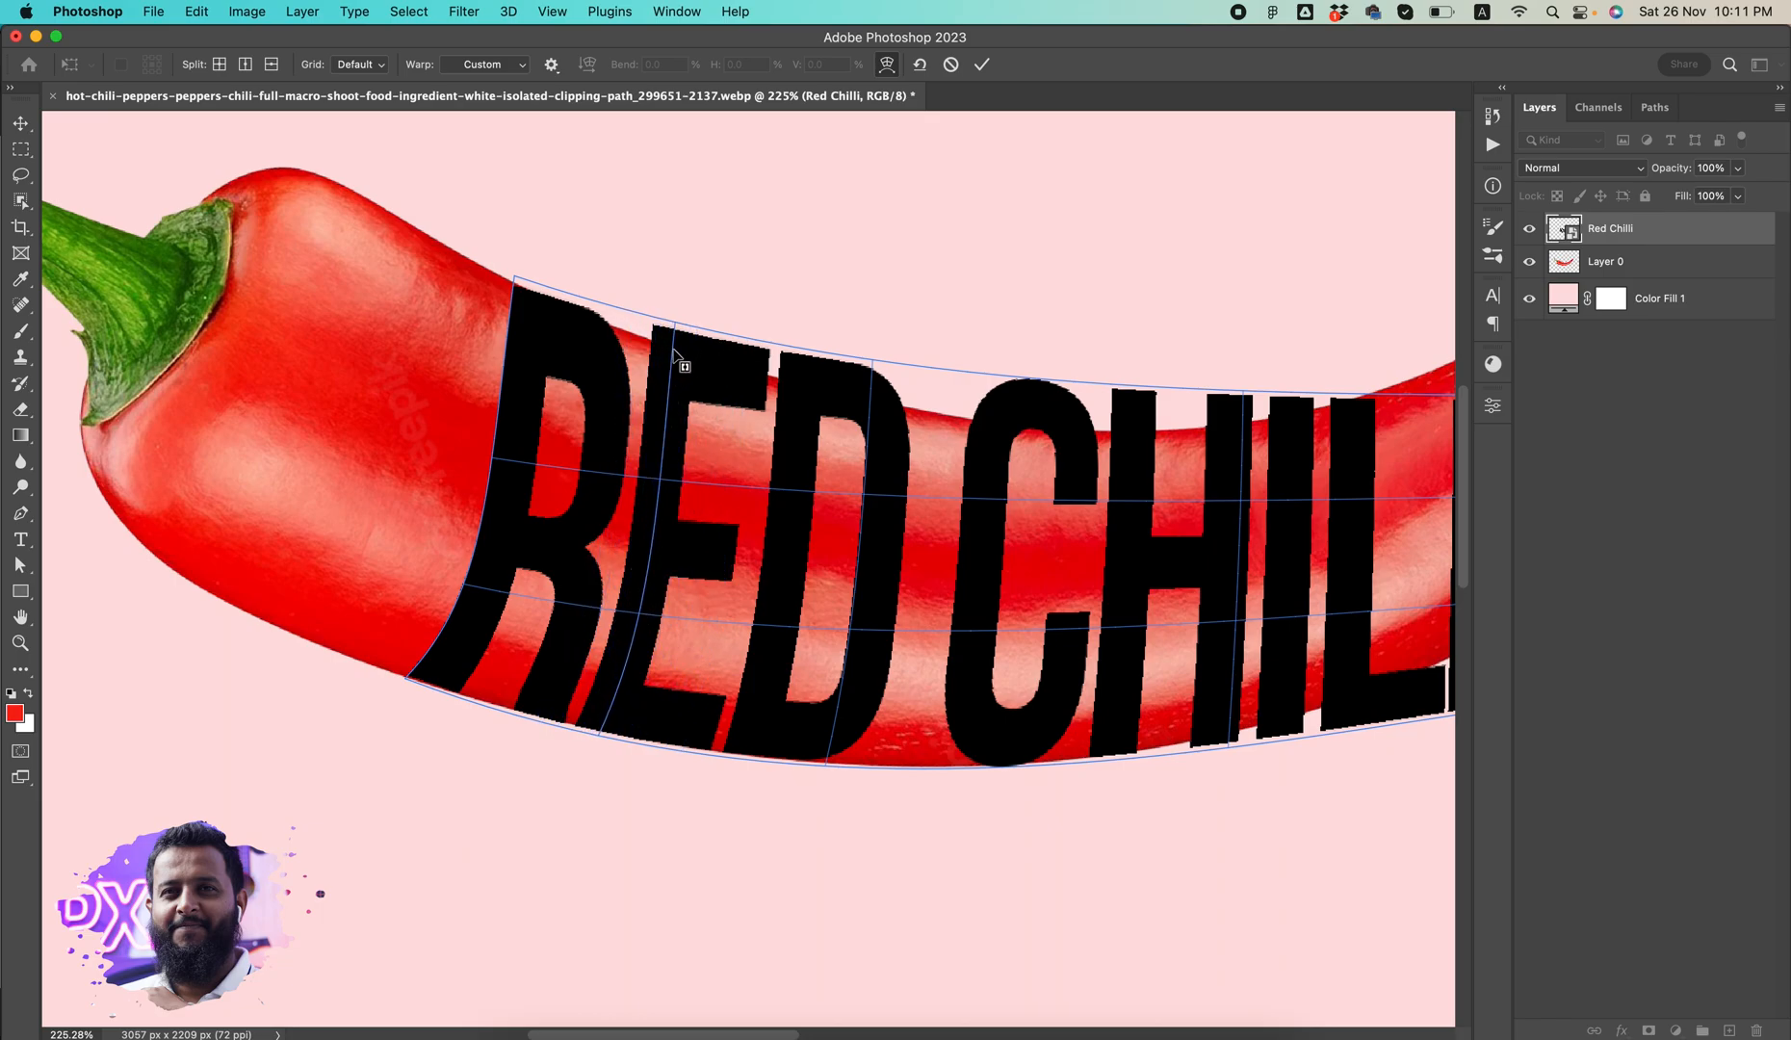
pyautogui.keyDown('alt'); pyautogui.click(677, 350); pyautogui.keyUp('alt')
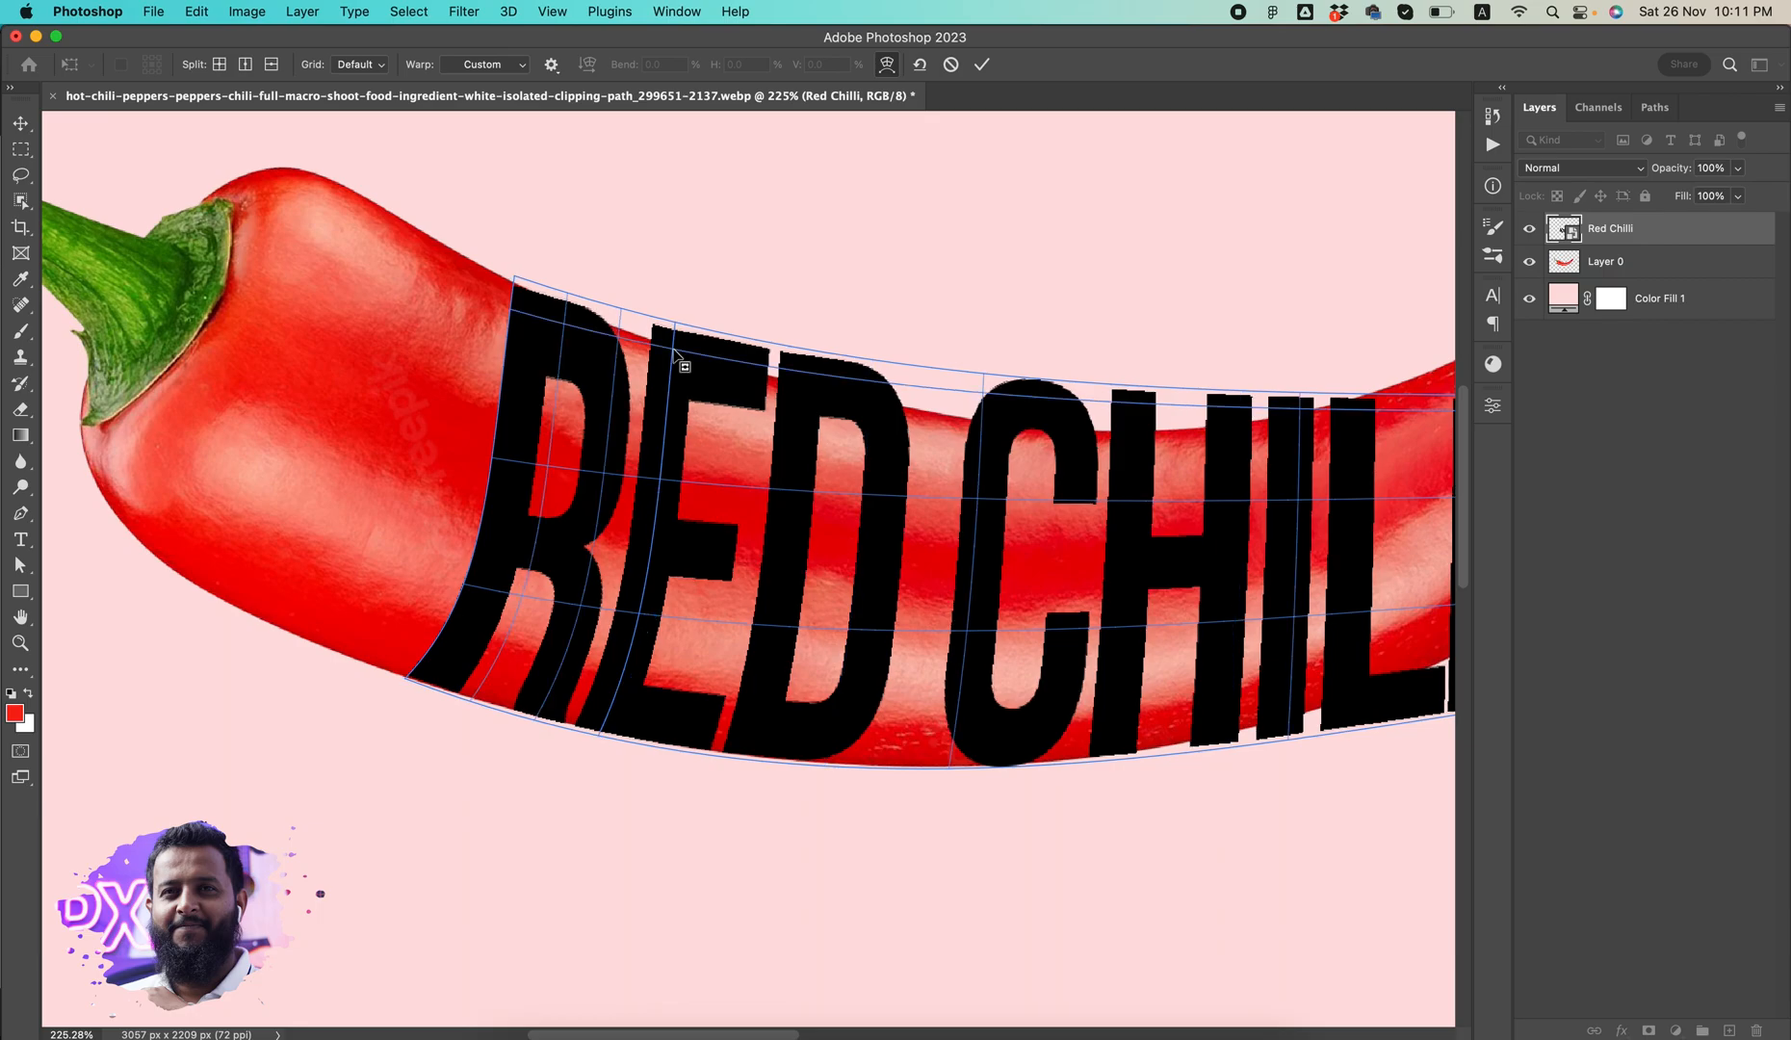
pyautogui.moveTo(677, 327); pyautogui.dragTo(671, 348)
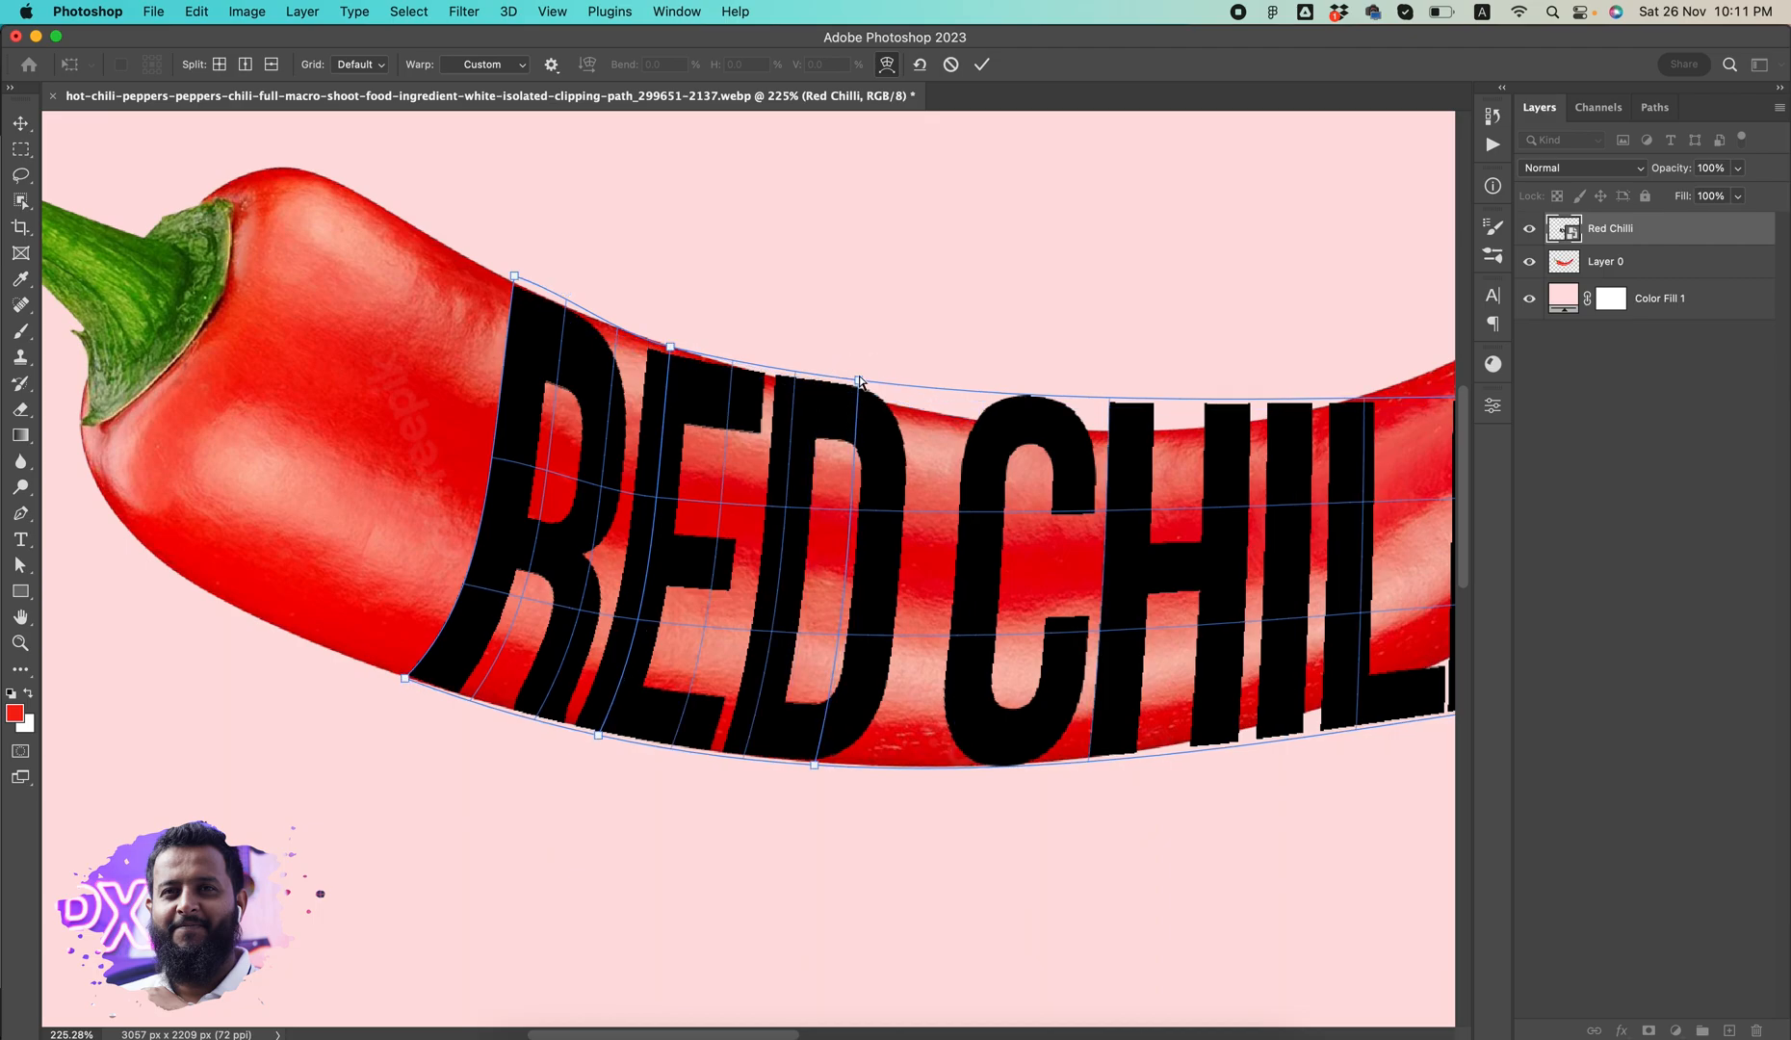
pyautogui.keyDown('alt'); pyautogui.click(858, 388); pyautogui.keyUp('alt')
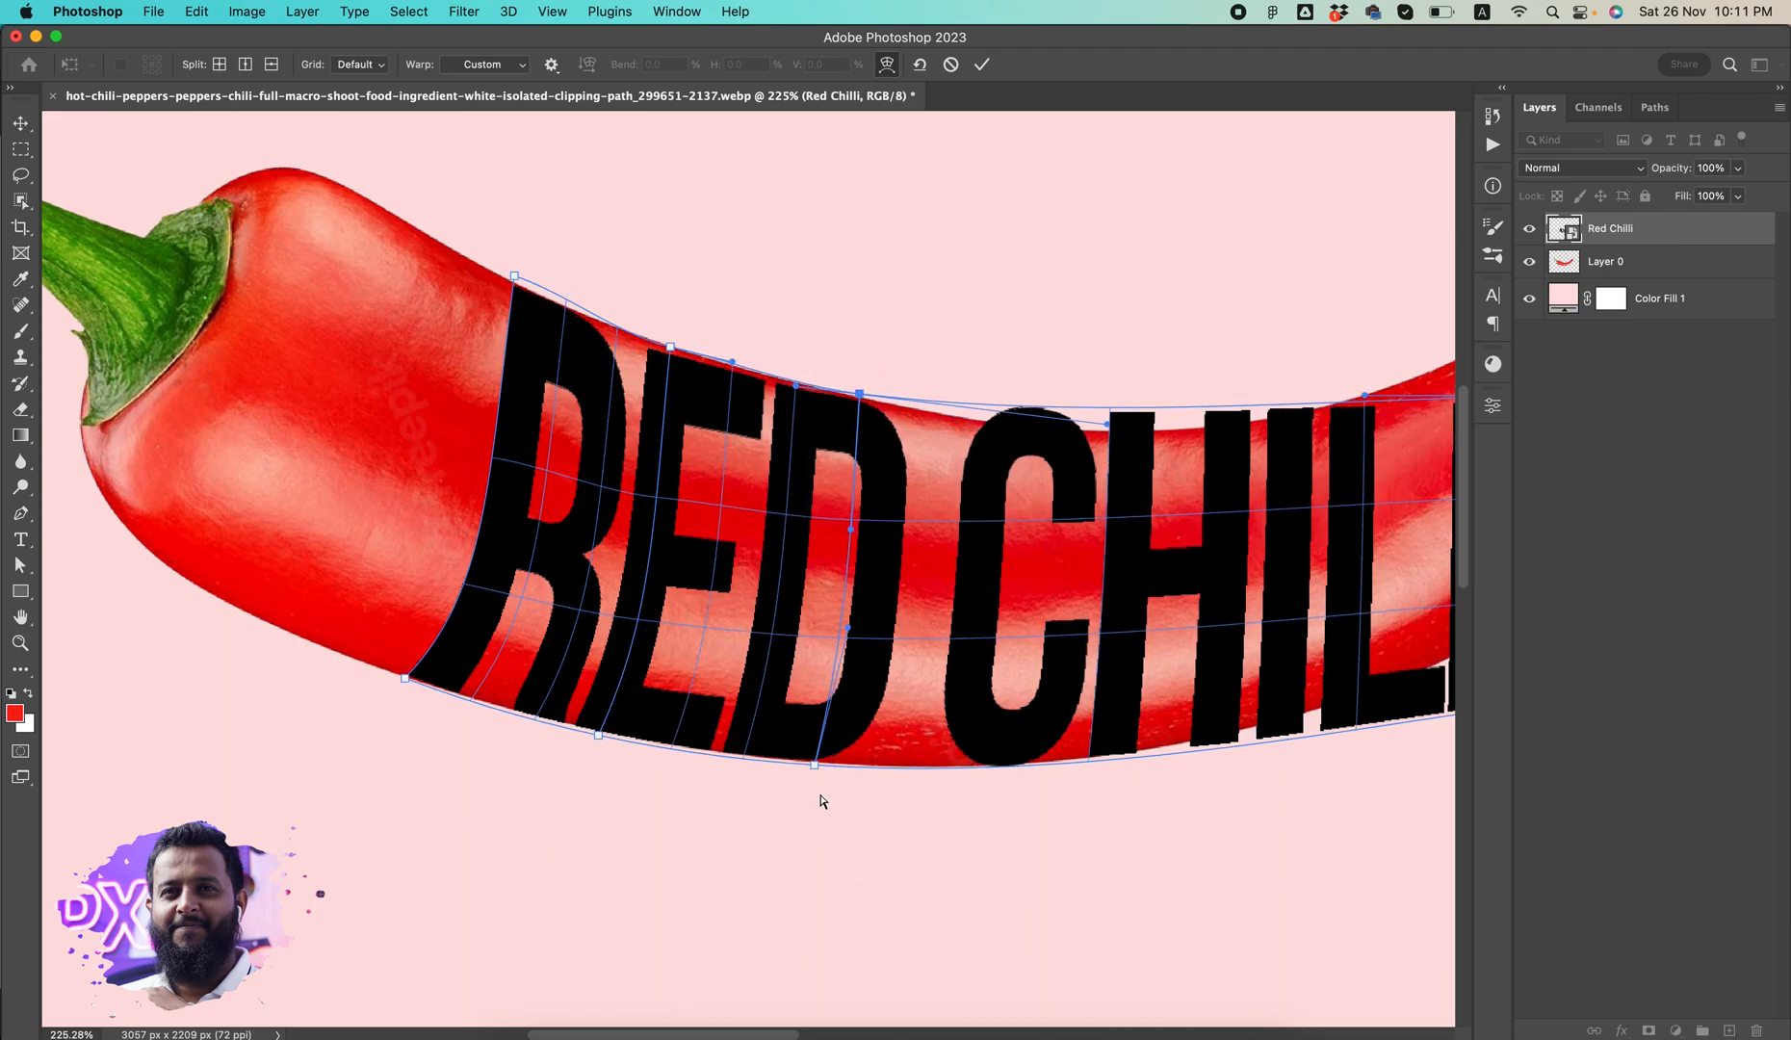
pyautogui.moveTo(1015, 815); pyautogui.dragTo(851, 815)
pyautogui.moveTo(851, 416); pyautogui.dragTo(848, 433)
pyautogui.moveTo(826, 764); pyautogui.dragTo(829, 760)
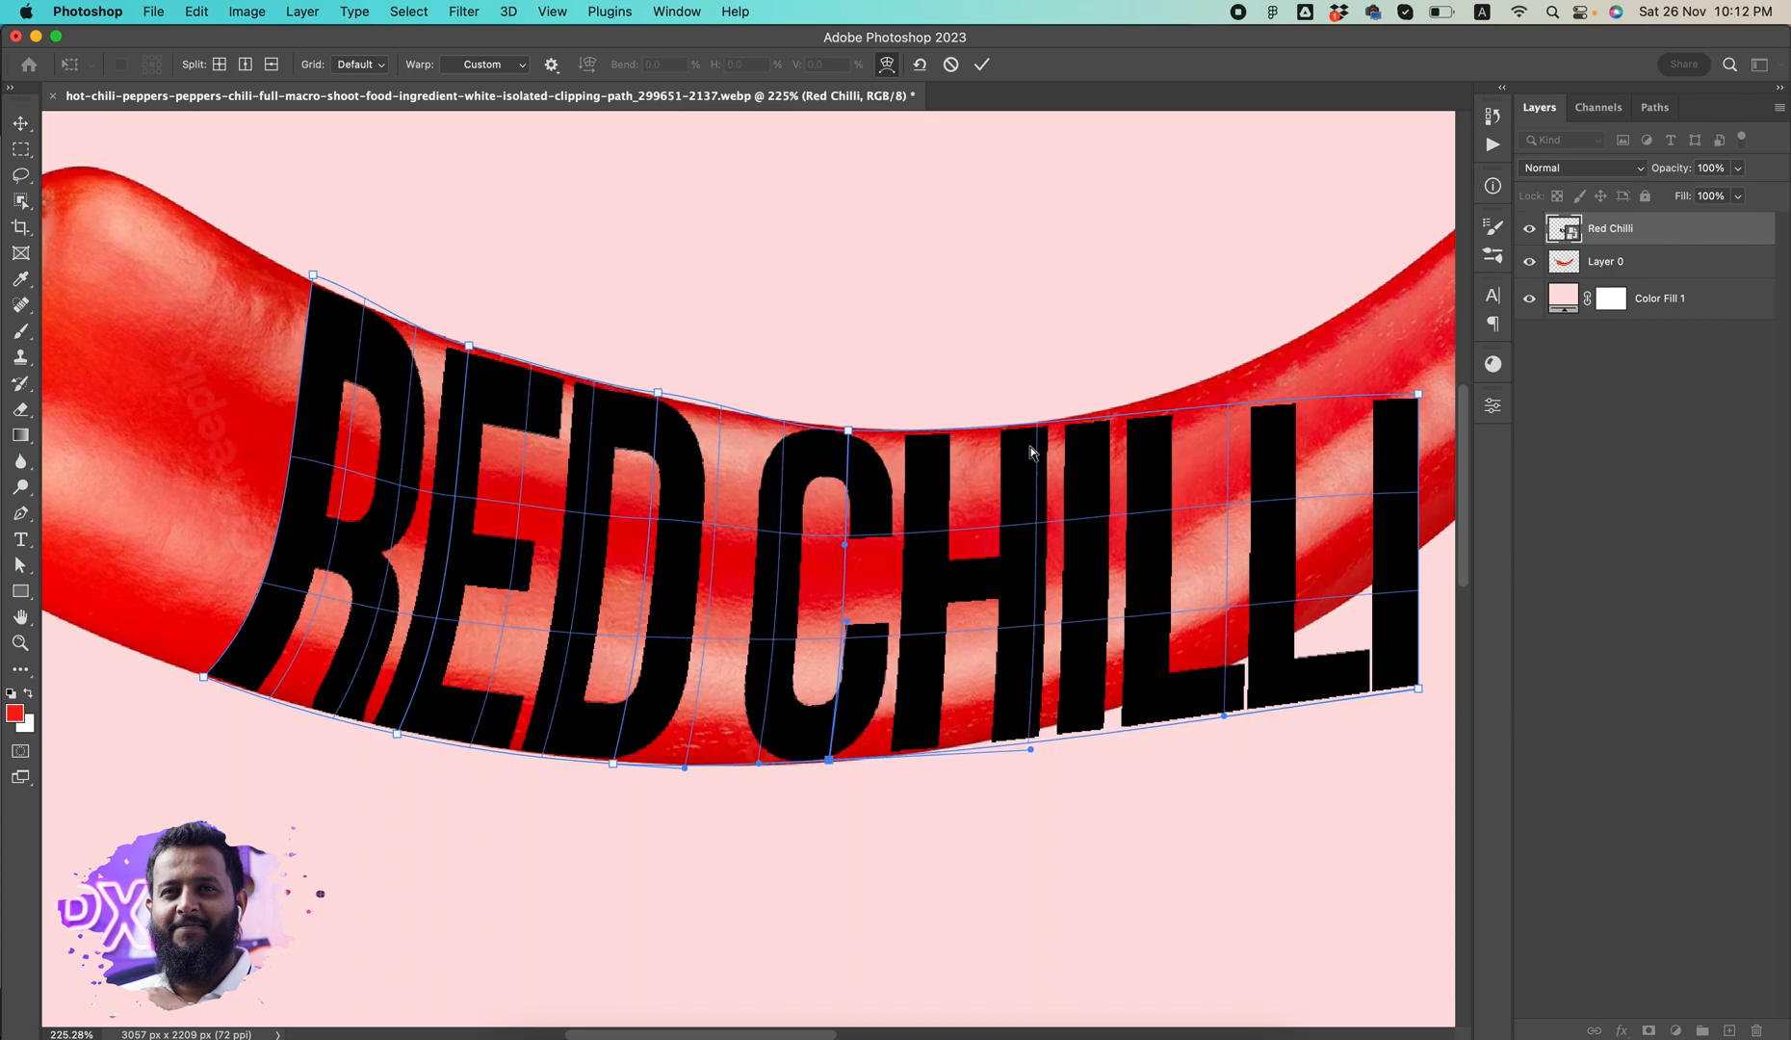
# Add a warp split through the first I and bend the upper corner beside the final I onto the chilli's upper edge.
pyautogui.click(1080, 420)
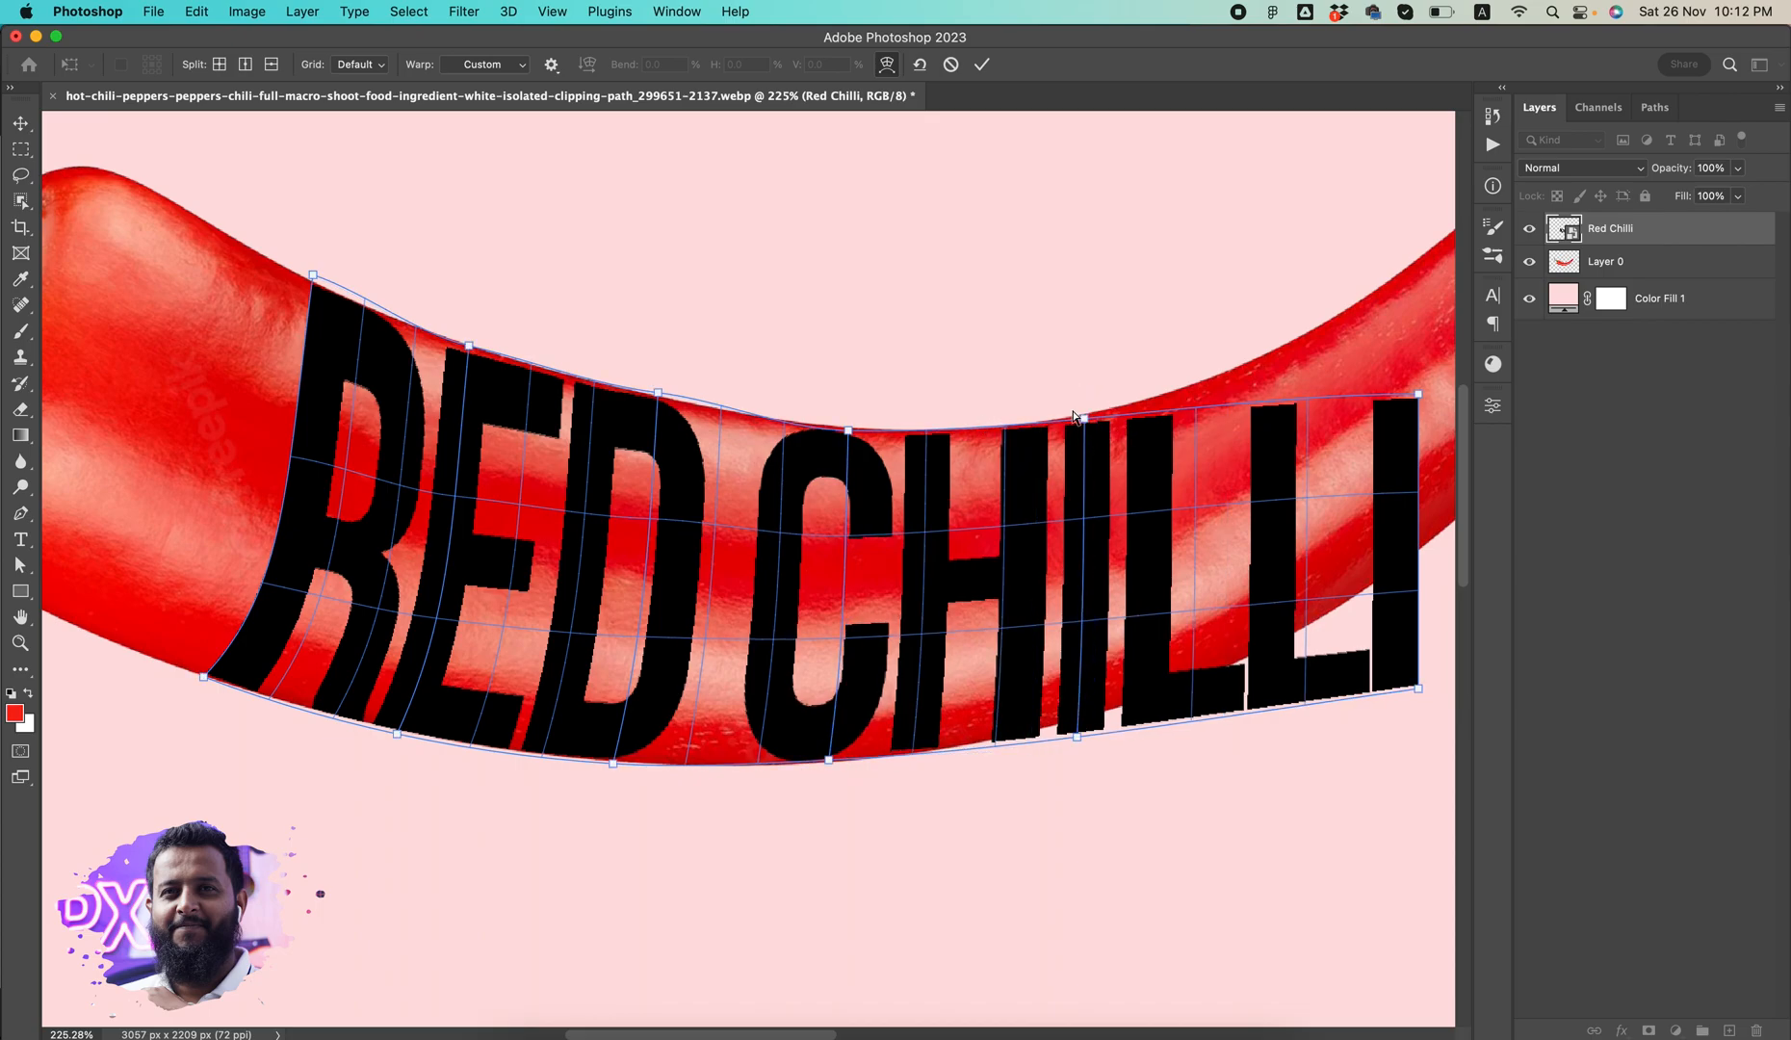
pyautogui.click(1084, 418)
pyautogui.moveTo(1049, 569); pyautogui.dragTo(770, 637)
pyautogui.moveTo(1137, 463); pyautogui.dragTo(1047, 395)
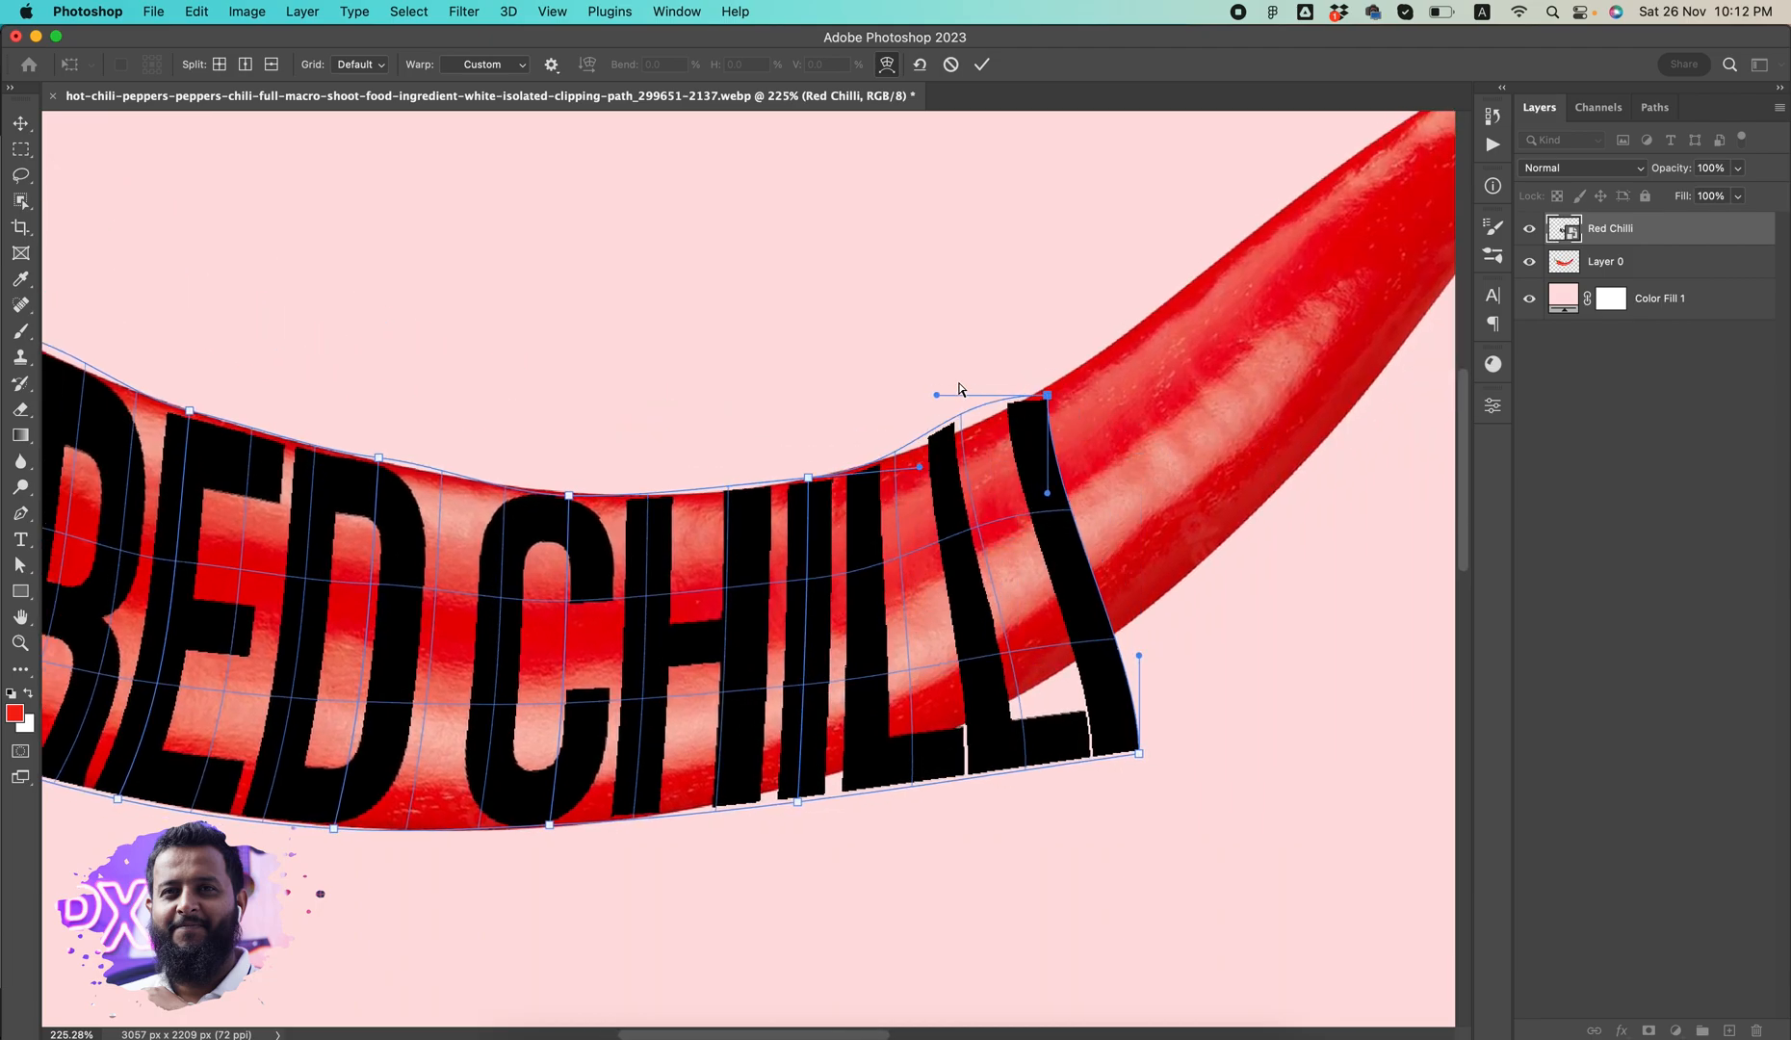
pyautogui.moveTo(934, 395); pyautogui.dragTo(956, 447)
# Fit the lower corner and bottom edge of the ILLI letters to the chilli's underside, adding a warp split beside the first L.
pyautogui.moveTo(1139, 753); pyautogui.dragTo(1107, 643)
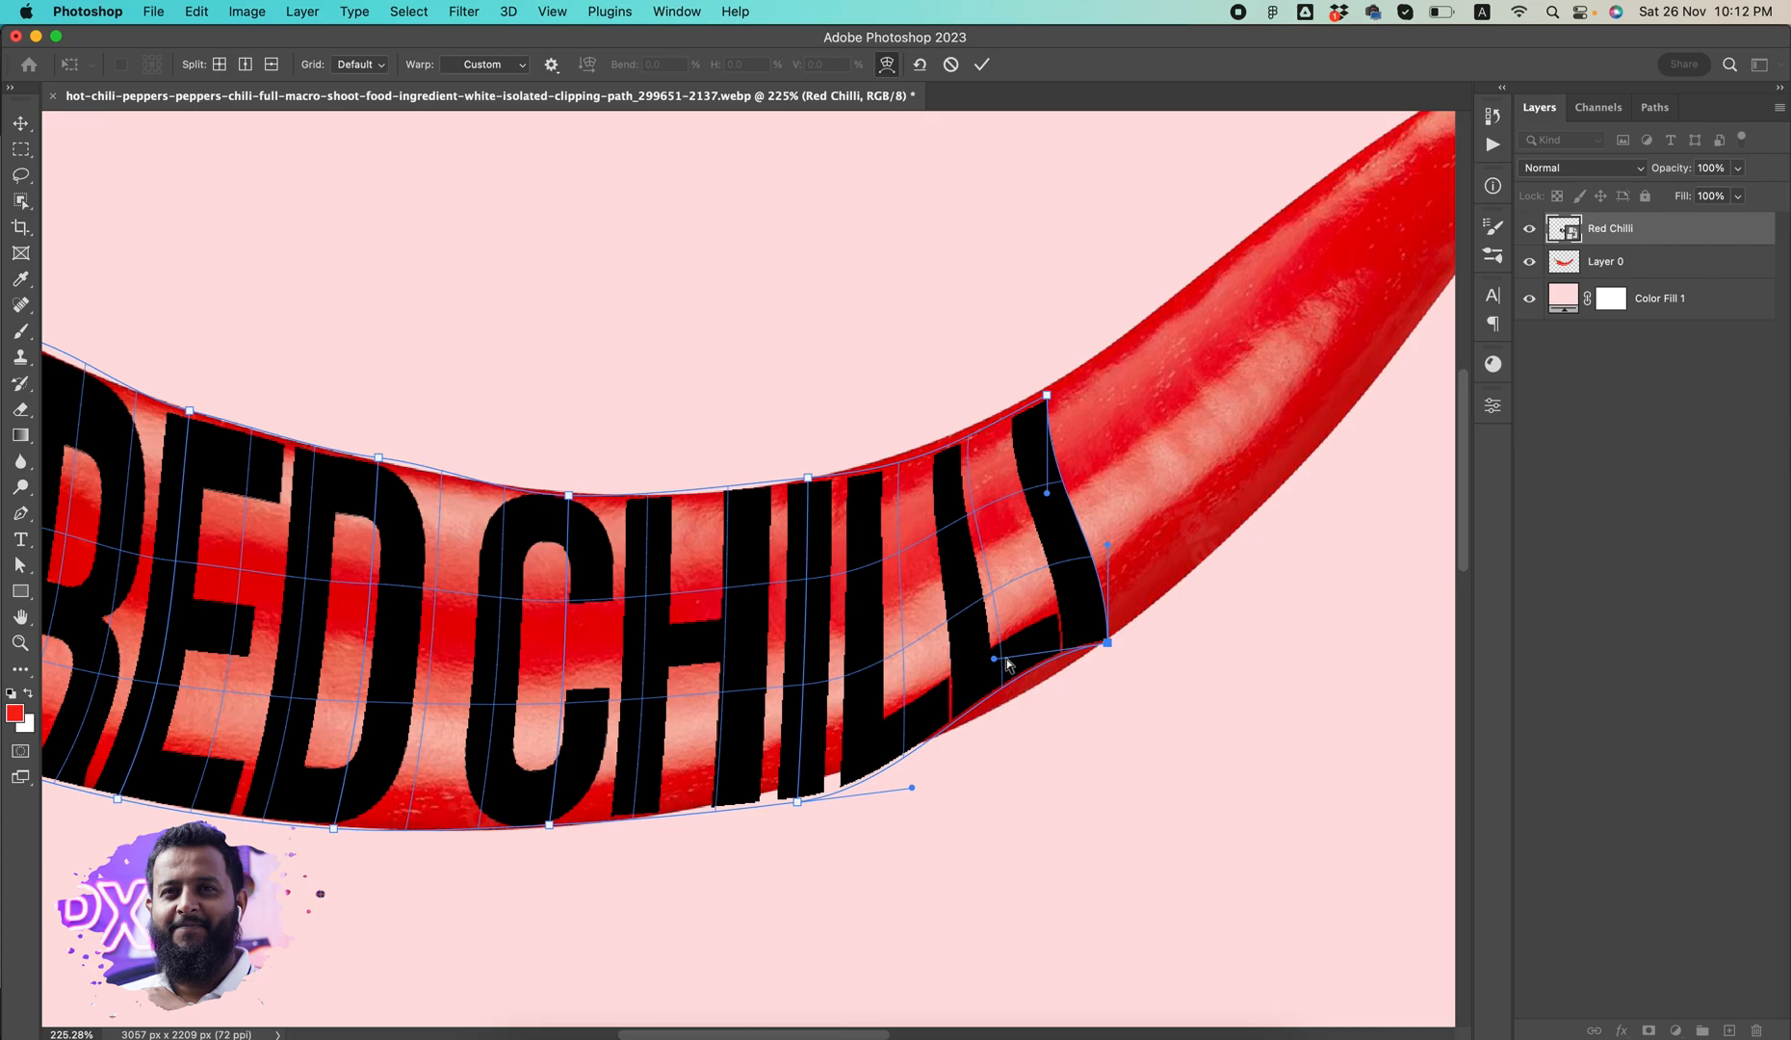
pyautogui.moveTo(999, 665); pyautogui.dragTo(1023, 703)
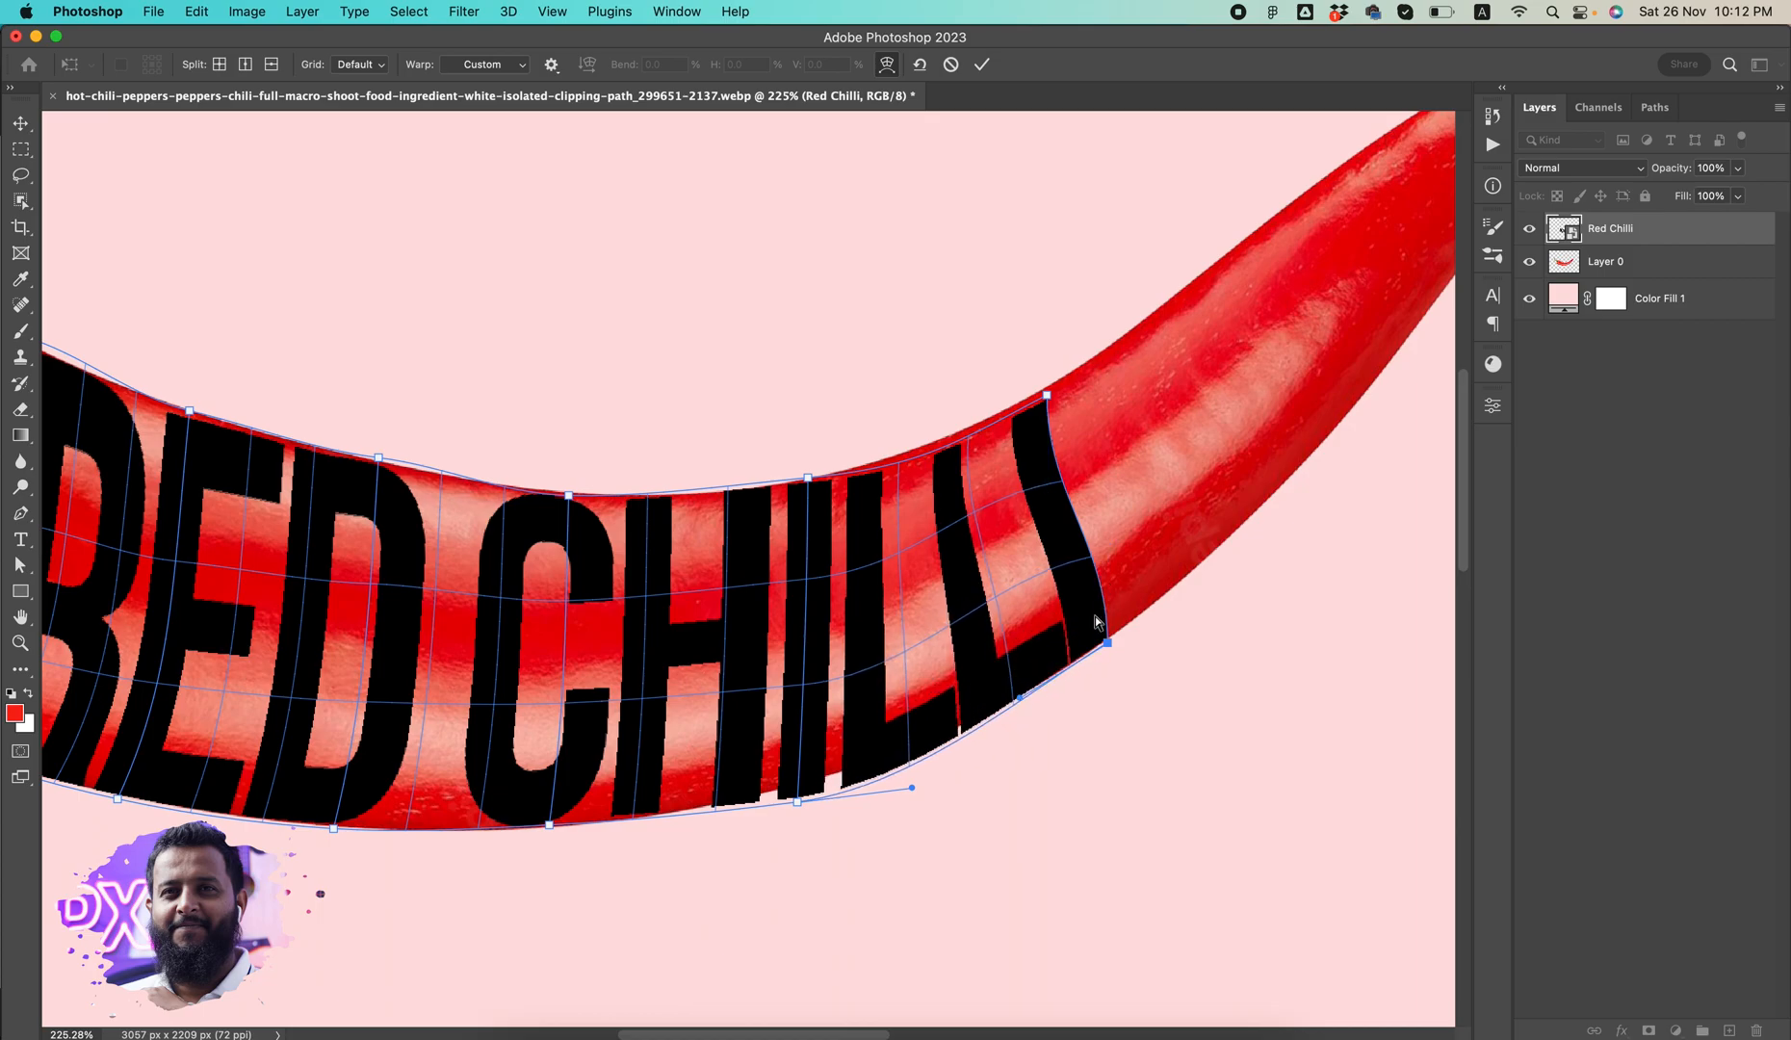
pyautogui.moveTo(1046, 395); pyautogui.dragTo(1053, 386)
pyautogui.moveTo(791, 804); pyautogui.dragTo(791, 783)
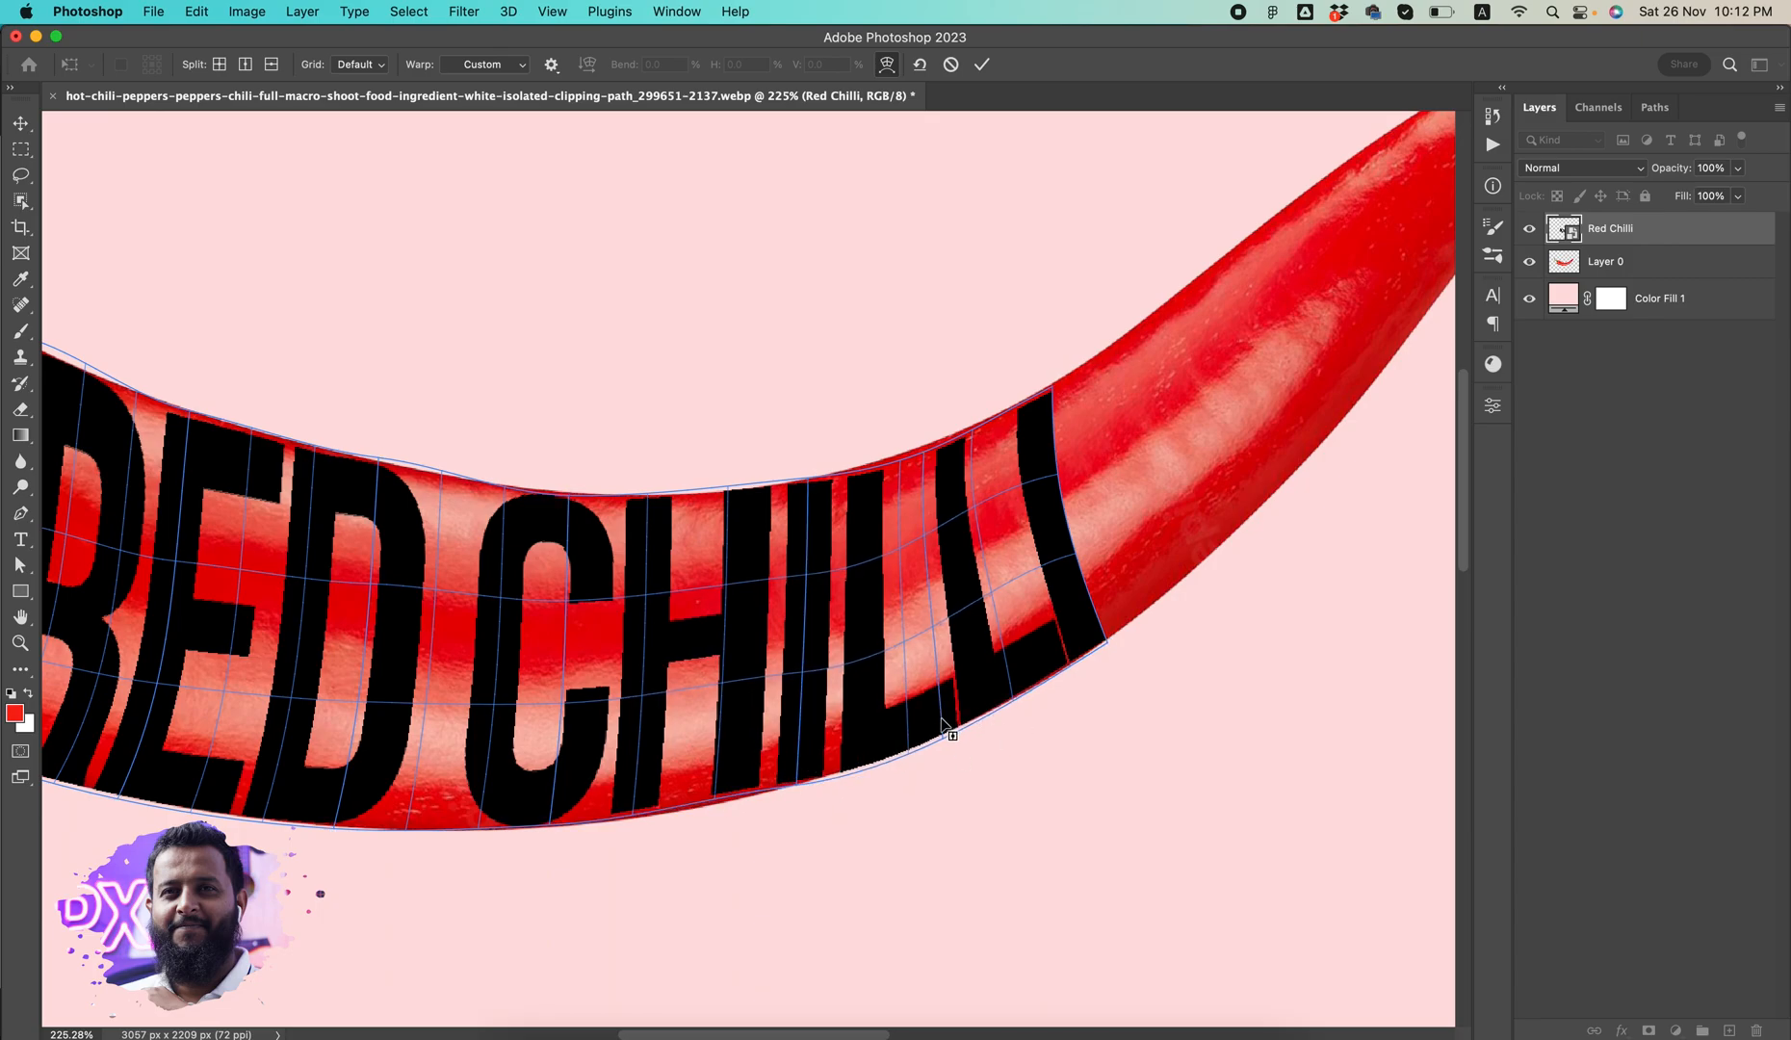
pyautogui.click(929, 740)
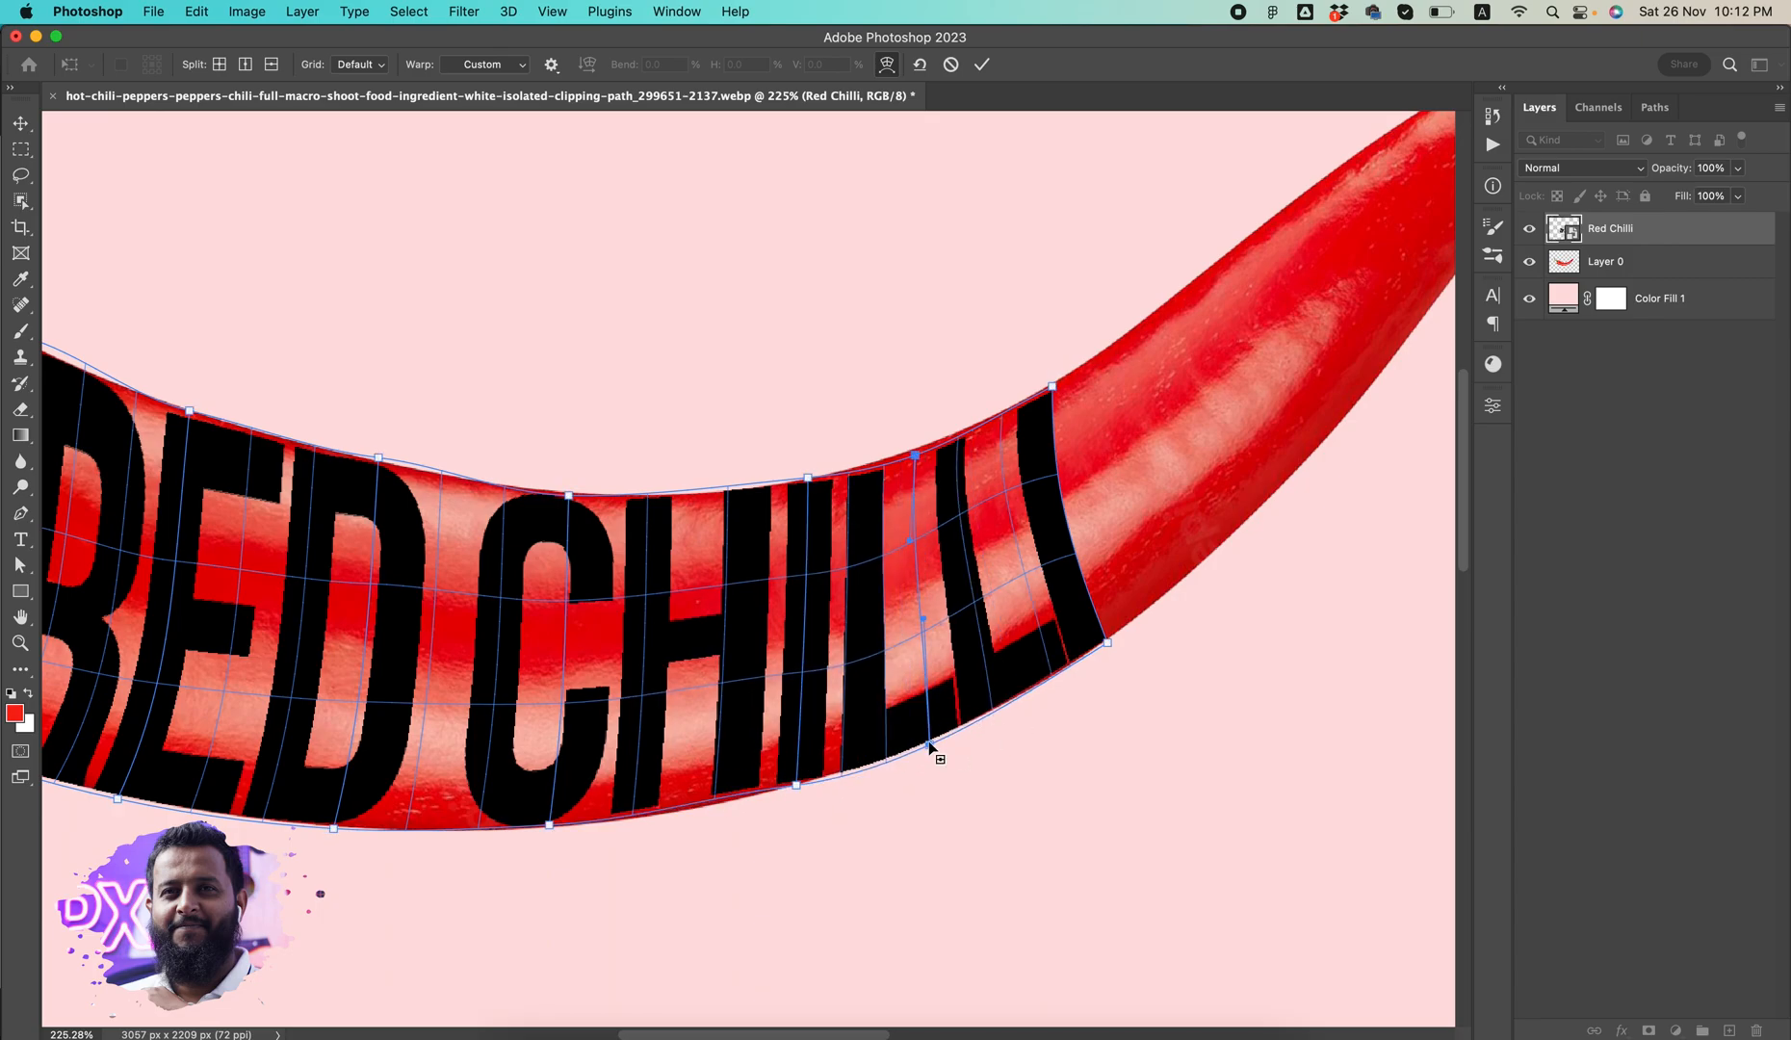
pyautogui.moveTo(930, 741); pyautogui.dragTo(932, 744)
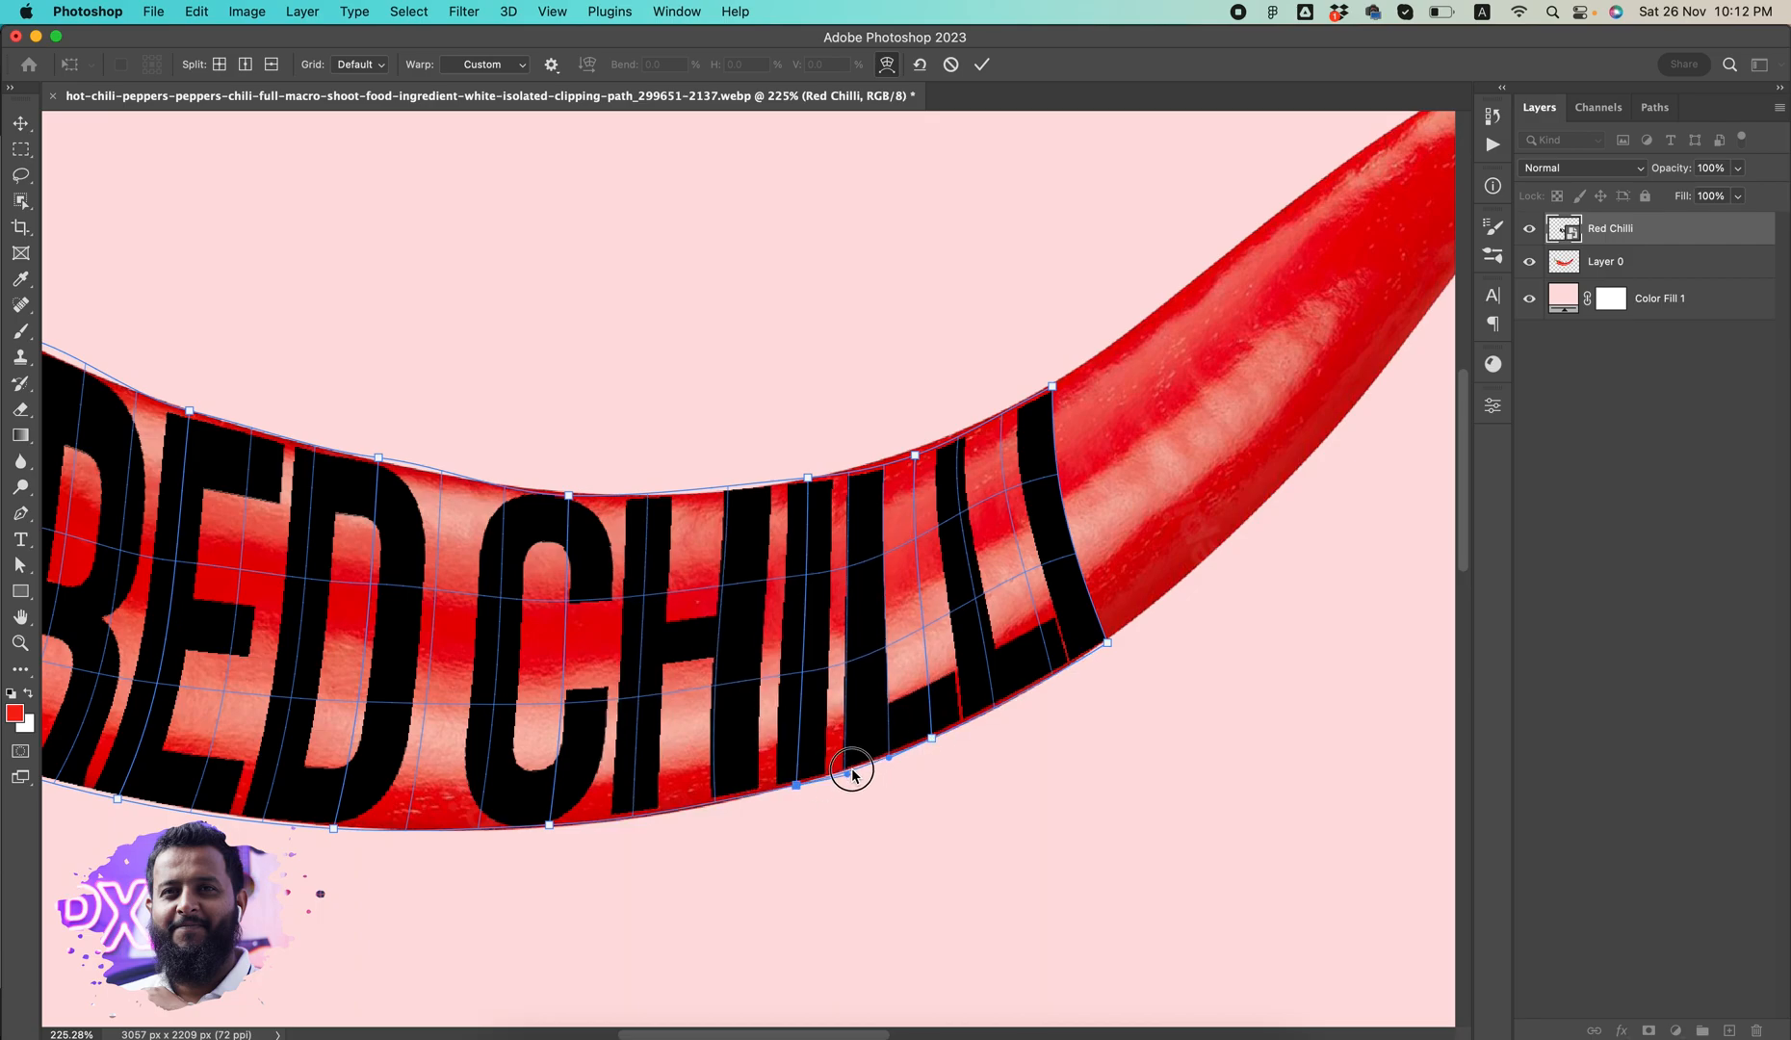
# Fine-tune the bottom warp point below the E against the chilli's lower edge and apply the warp.
pyautogui.moveTo(688, 851); pyautogui.dragTo(1048, 809)
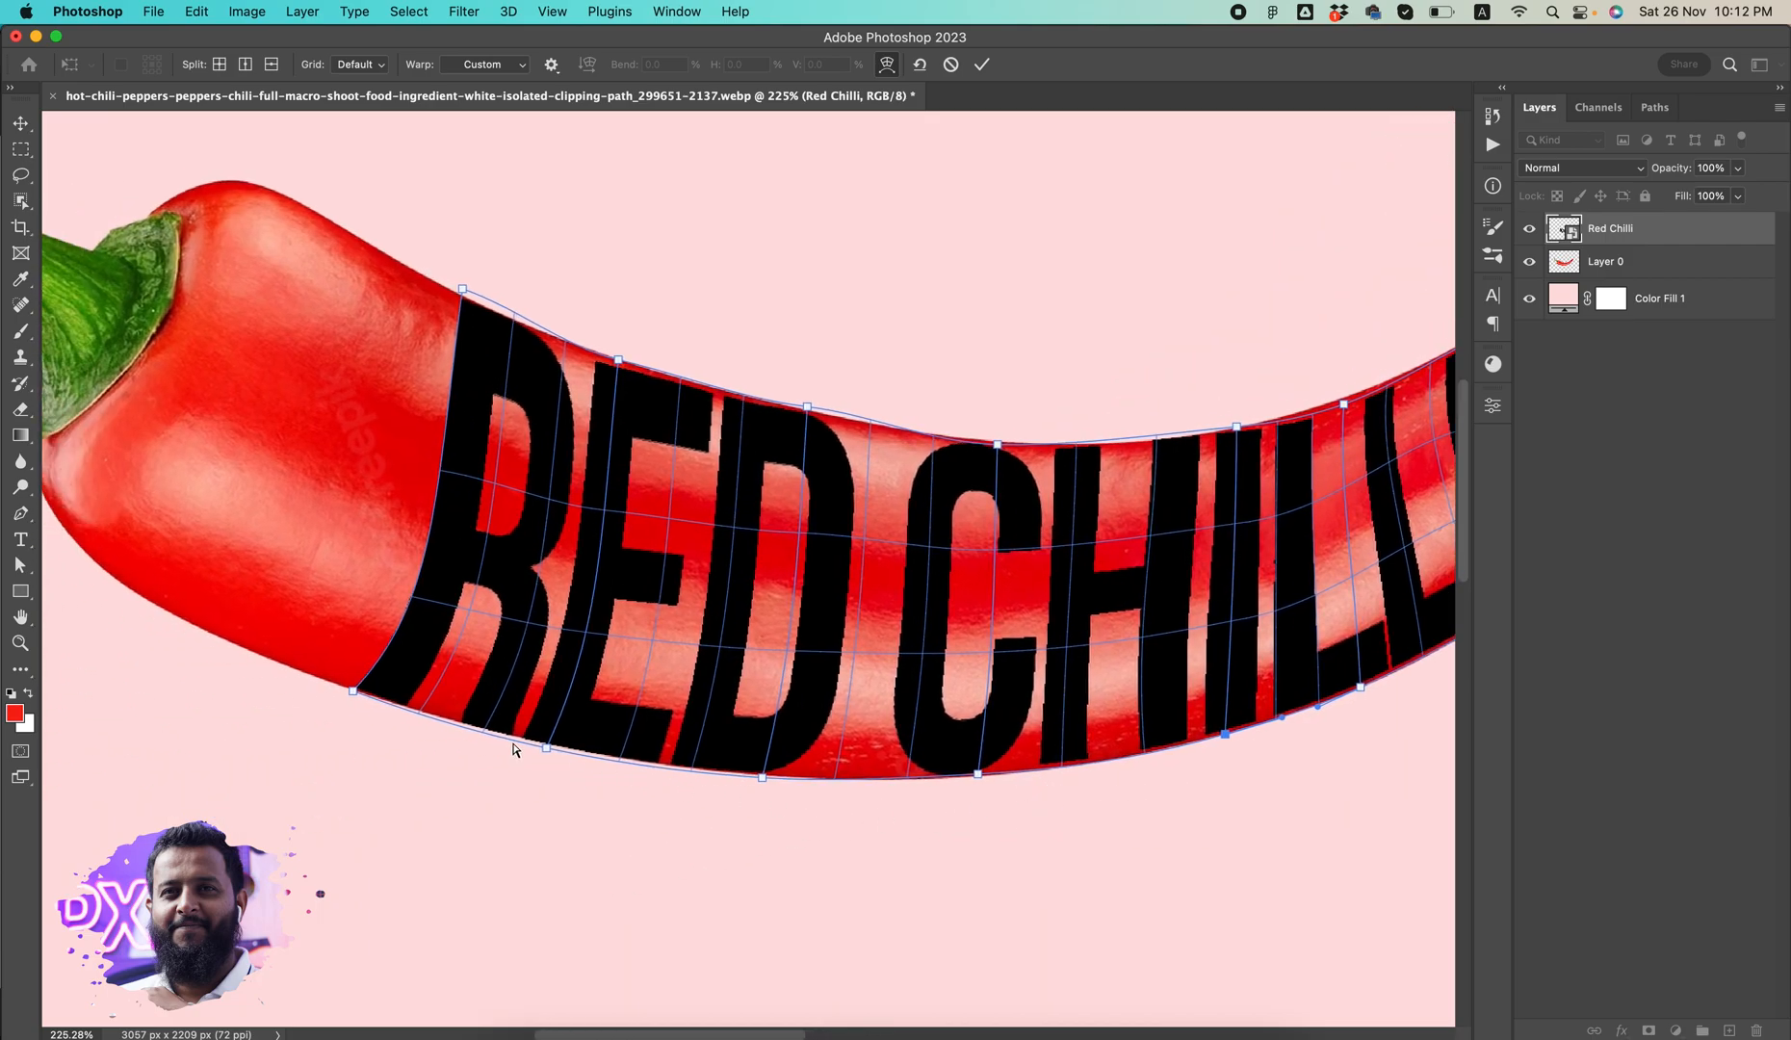
pyautogui.scroll(5, 520, 775)
pyautogui.moveTo(565, 686); pyautogui.dragTo(573, 679)
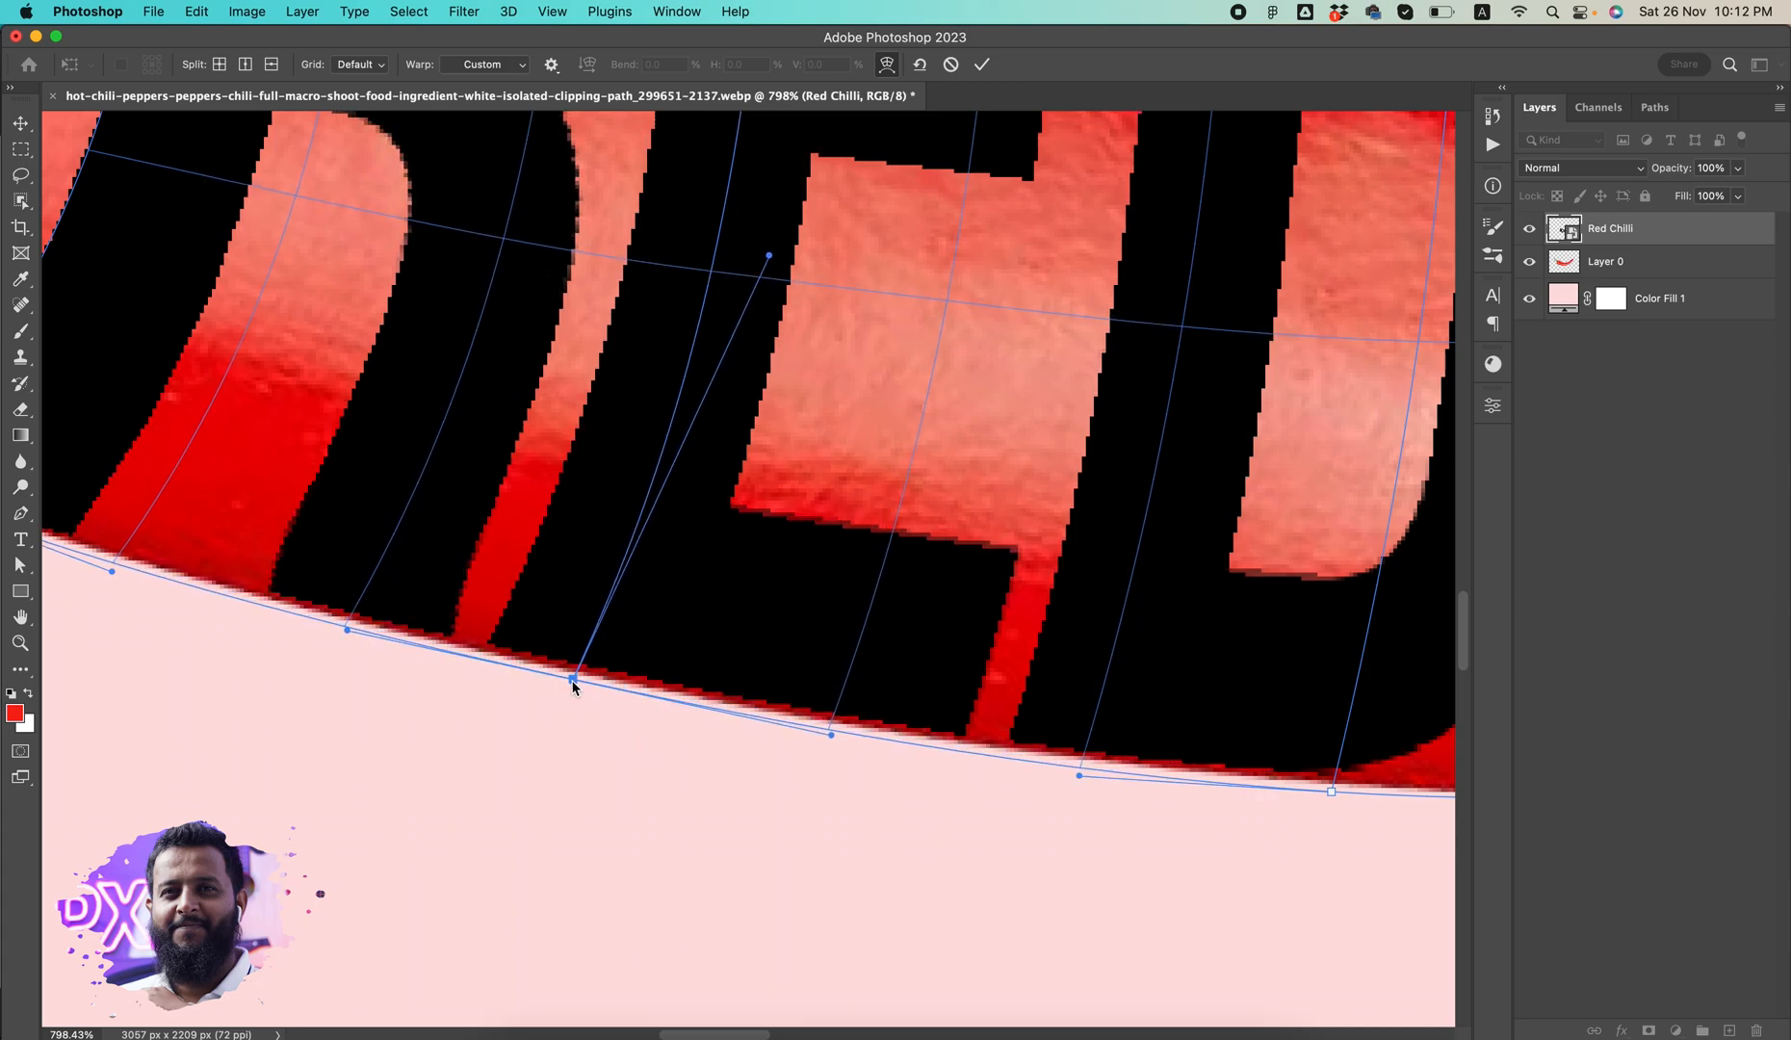
pyautogui.scroll(-4, 572, 679)
pyautogui.scroll(-3, 871, 851)
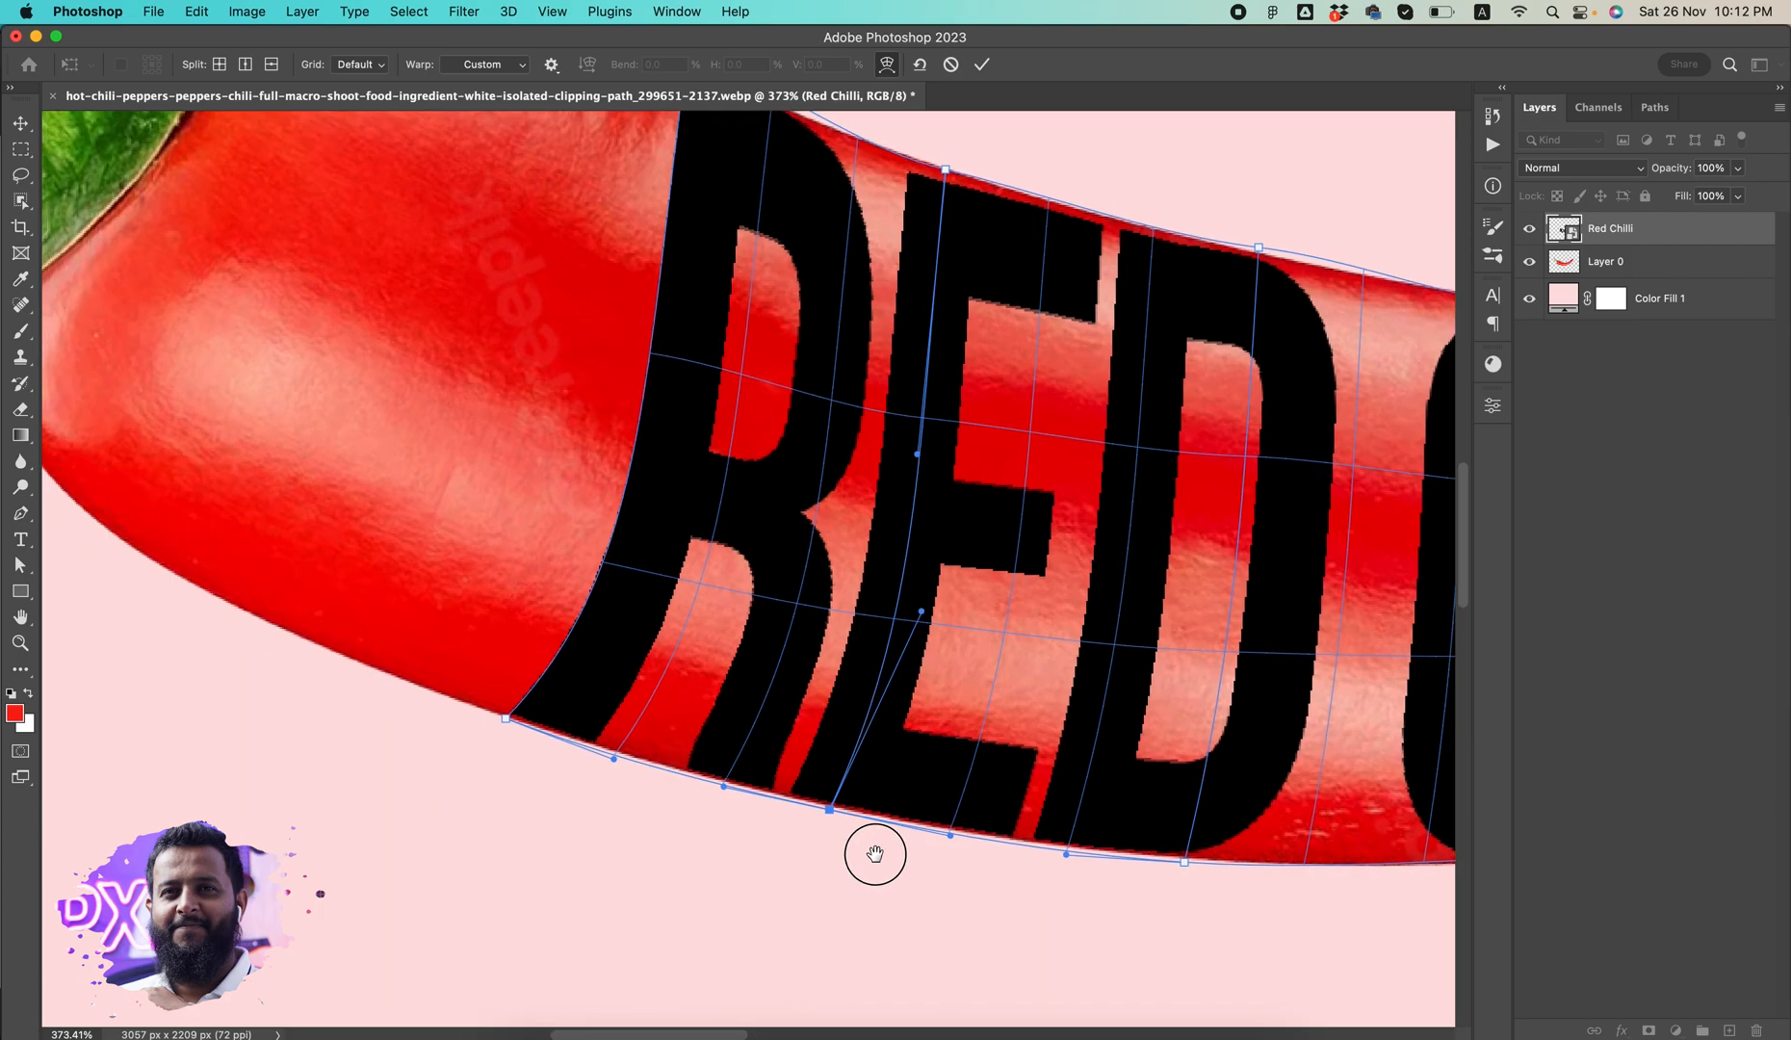
pyautogui.scroll(3, 523, 820)
pyautogui.scroll(-4, 618, 737)
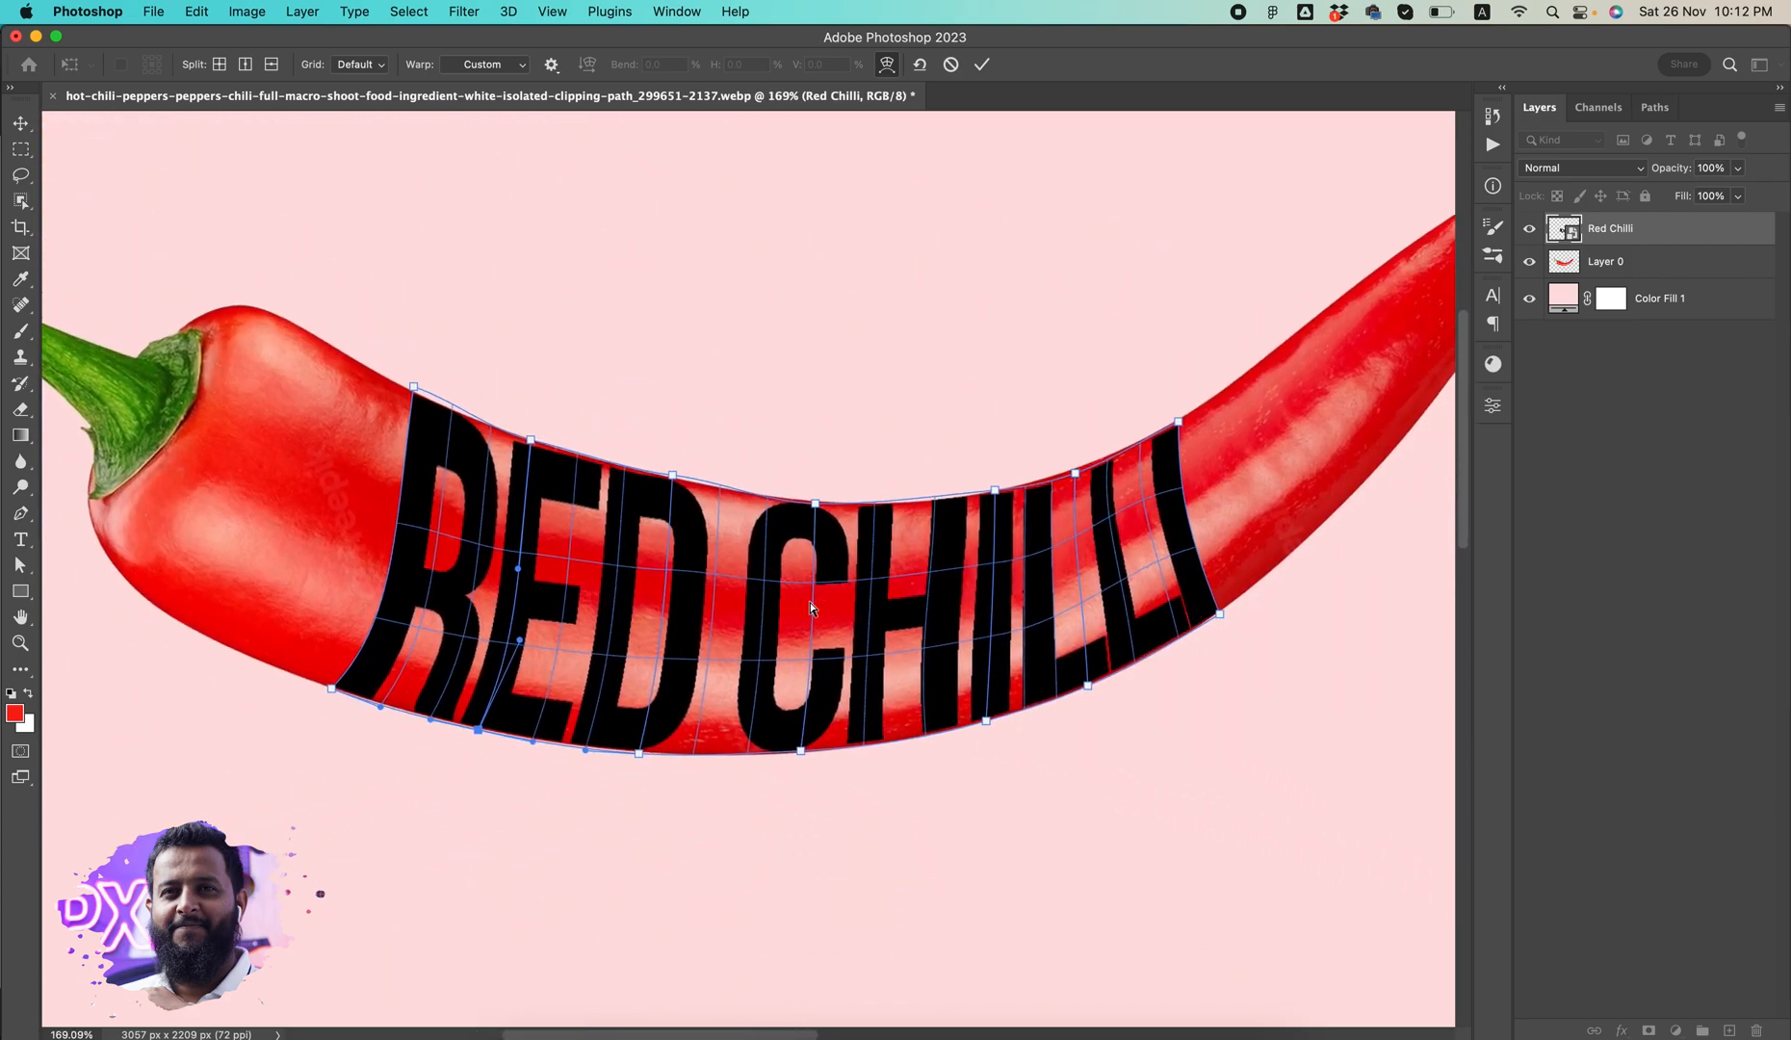
pyautogui.press('Return')
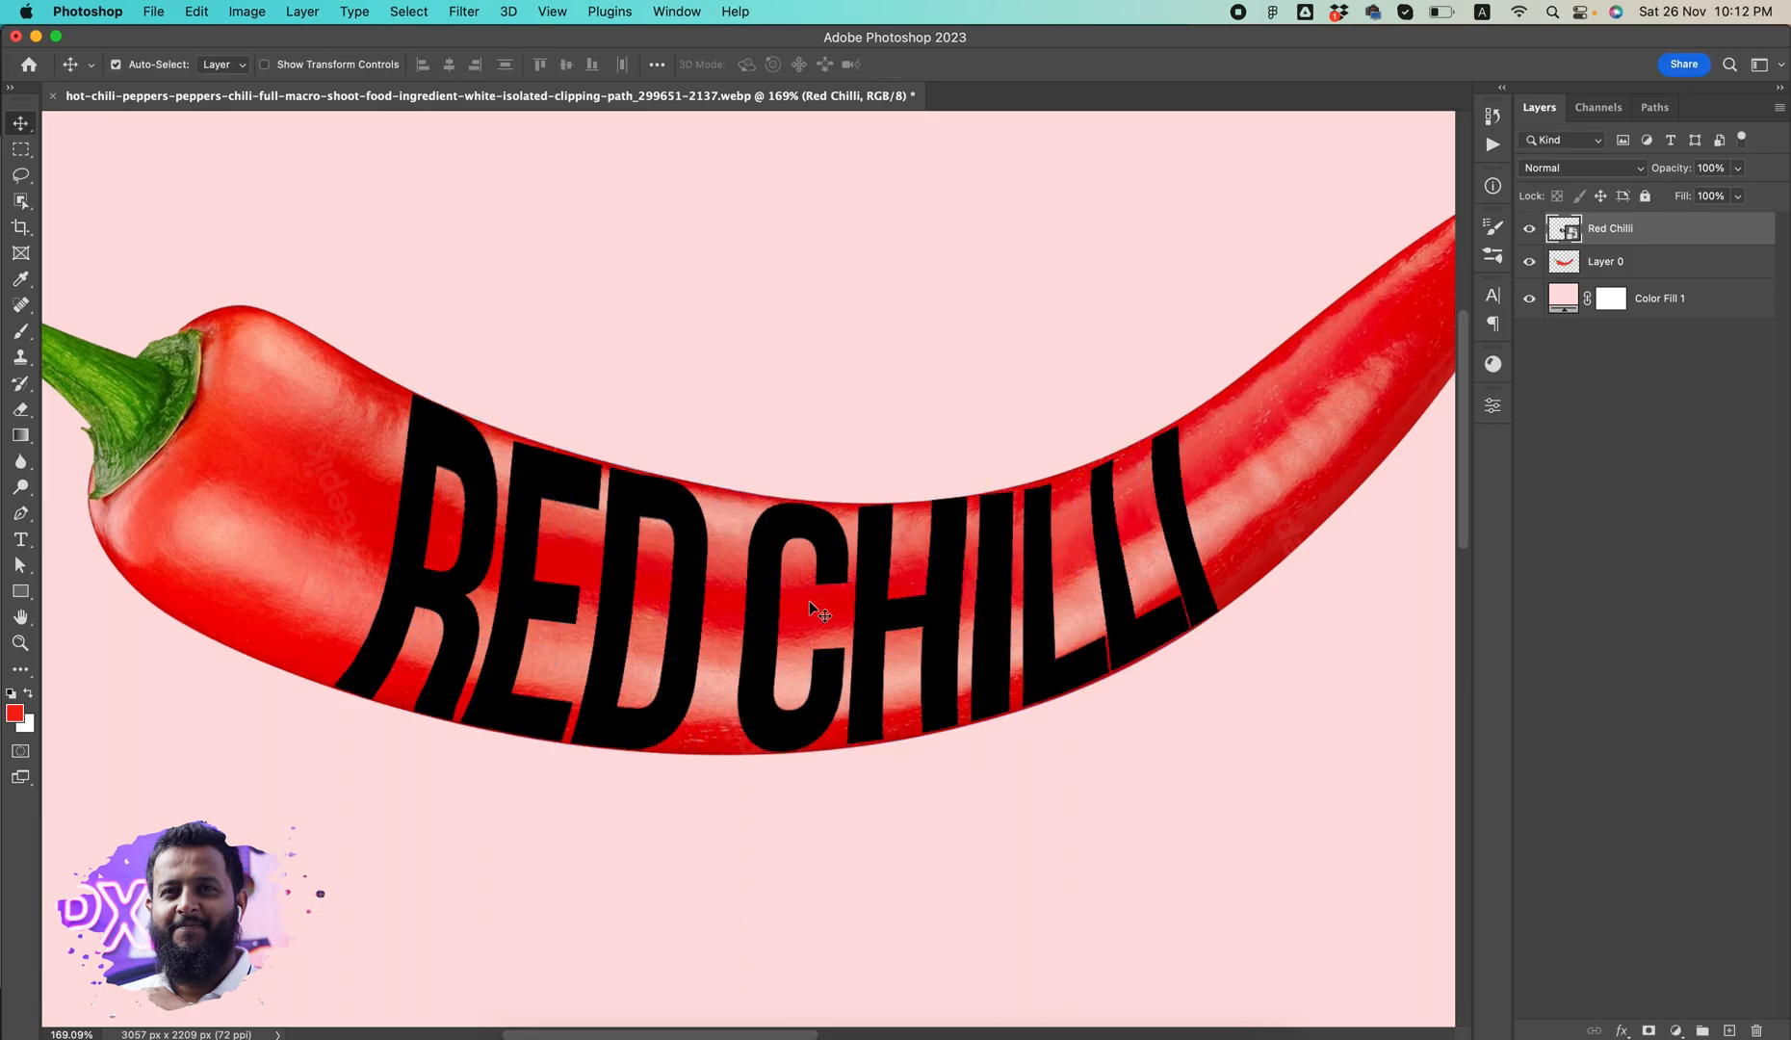
# Duplicate the chilli's Layer 0, placing the copy above the Red Chilli layer, and hide the original.
pyautogui.scroll(-3, 700, 629)
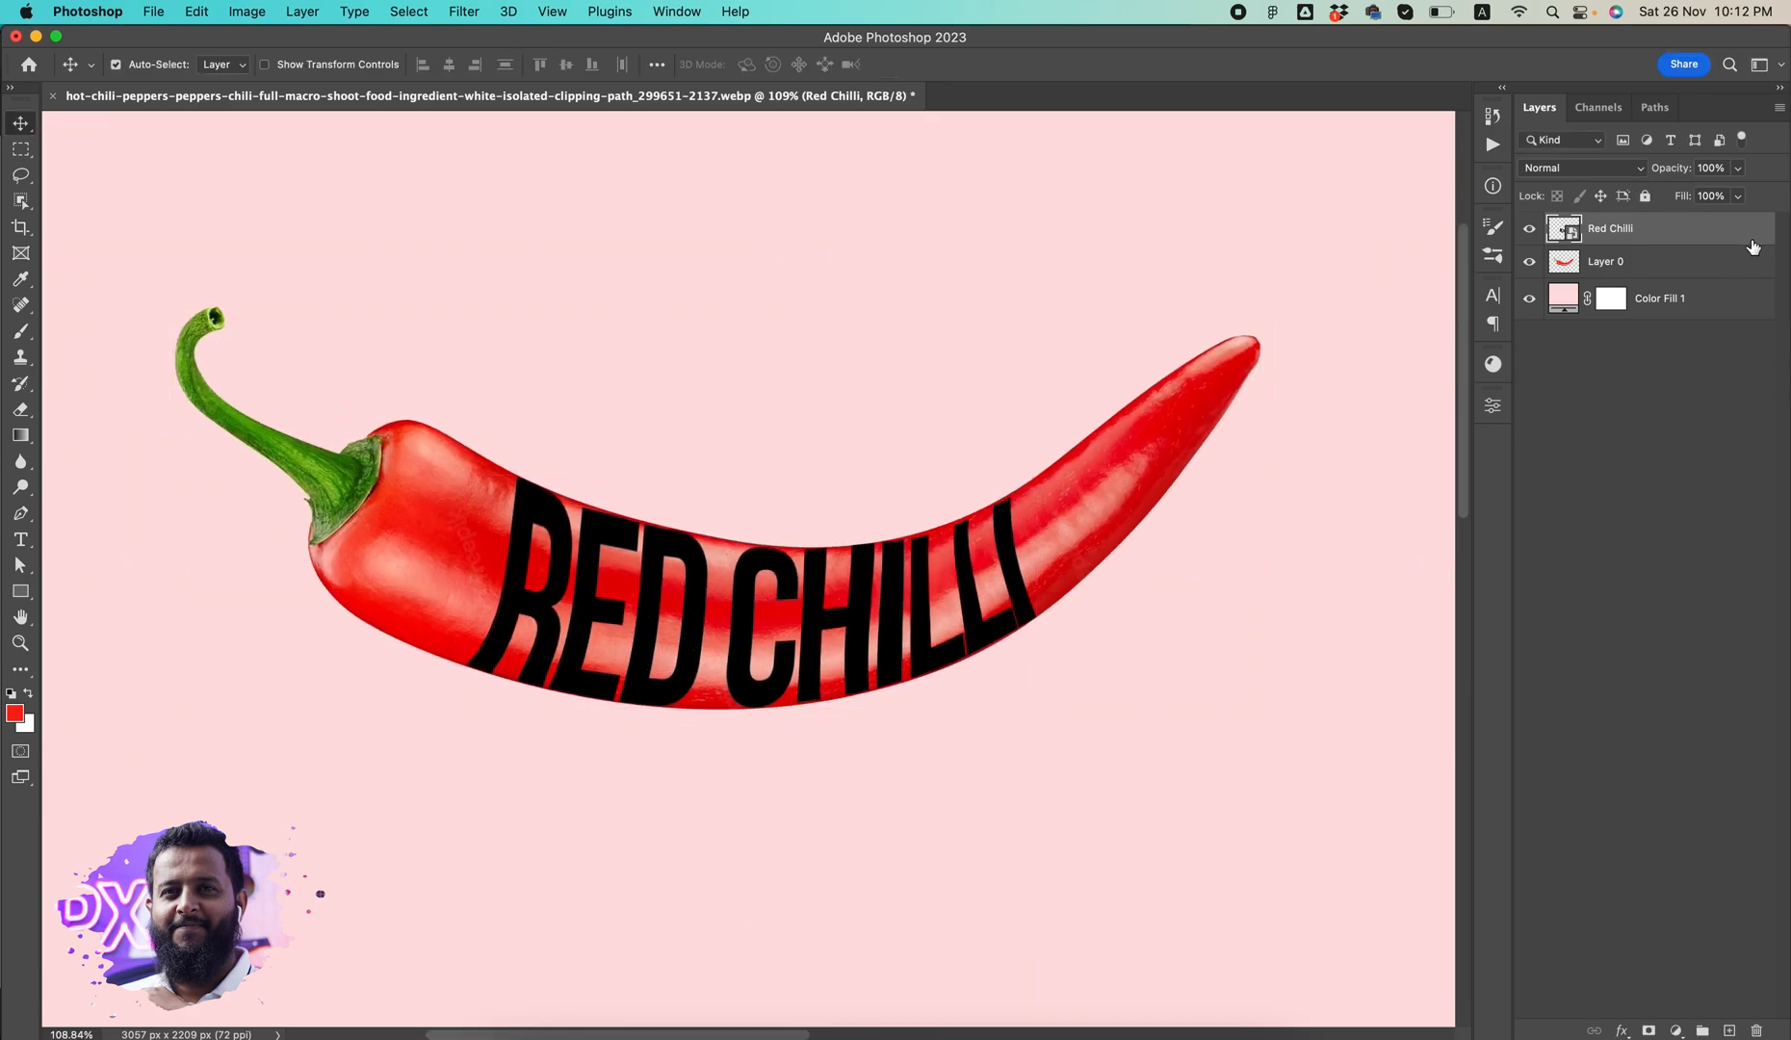
pyautogui.click(1641, 271)
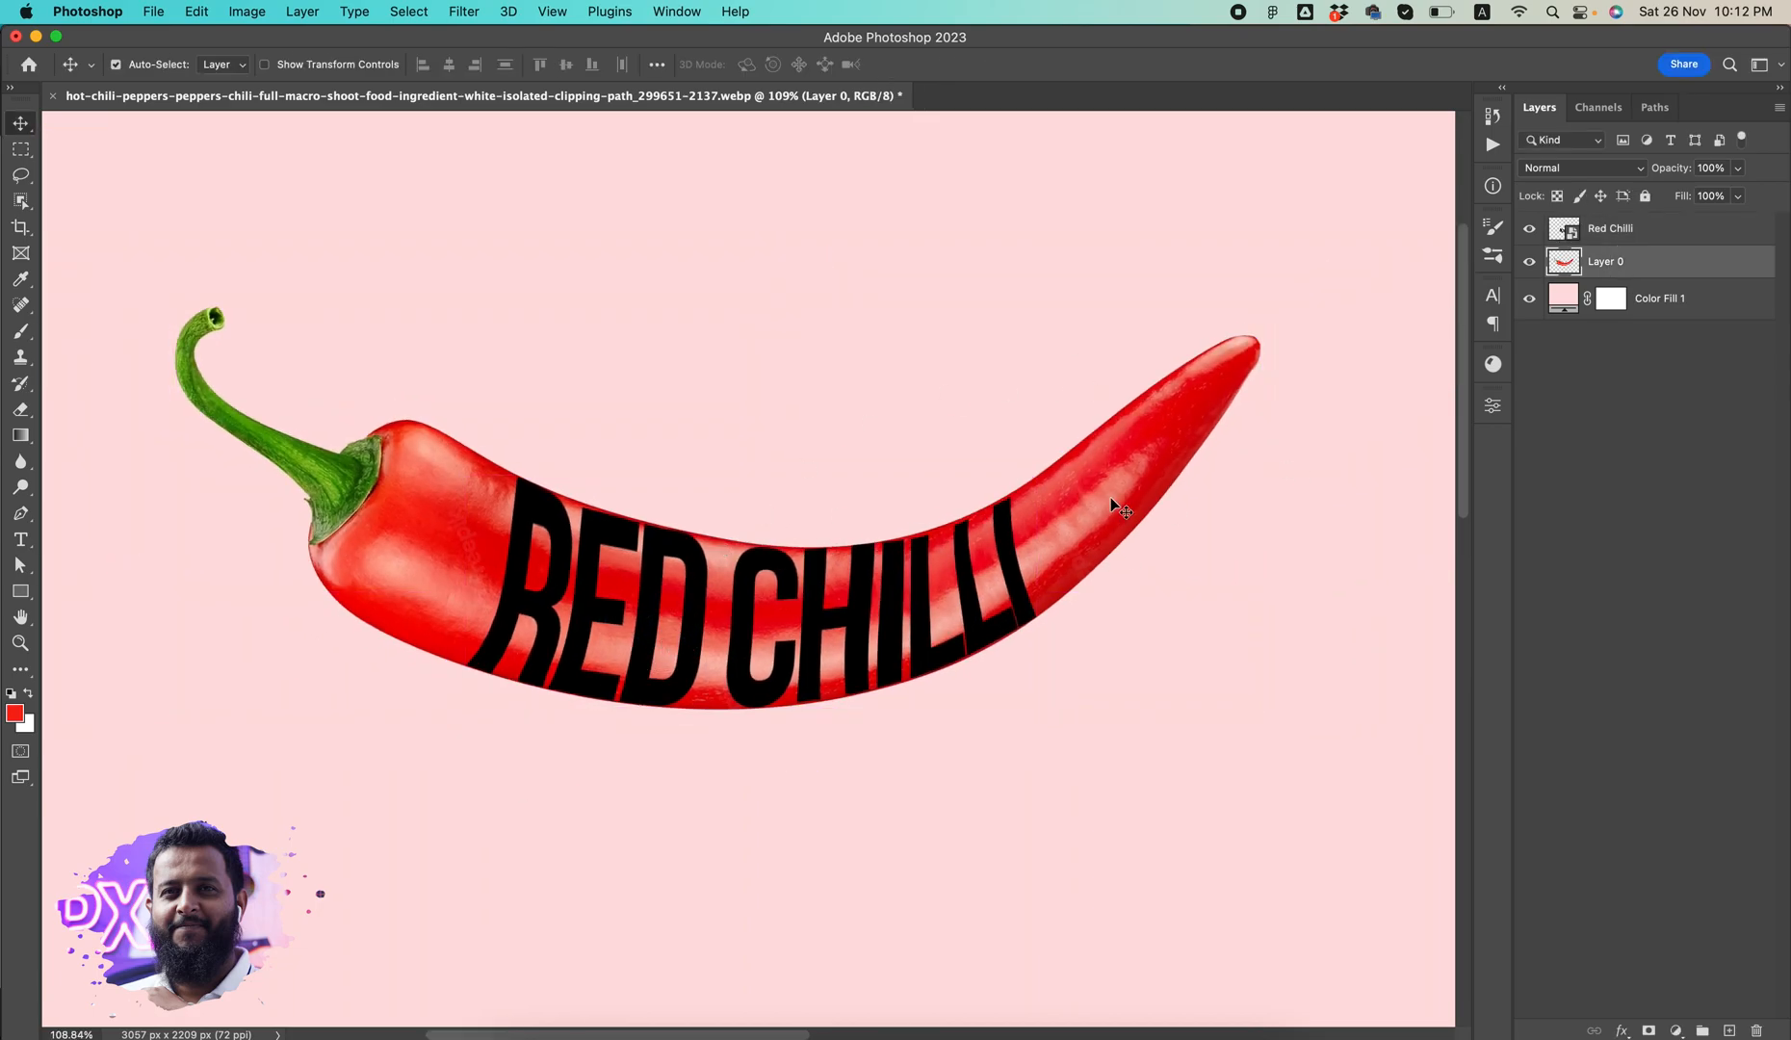
pyautogui.press('super')
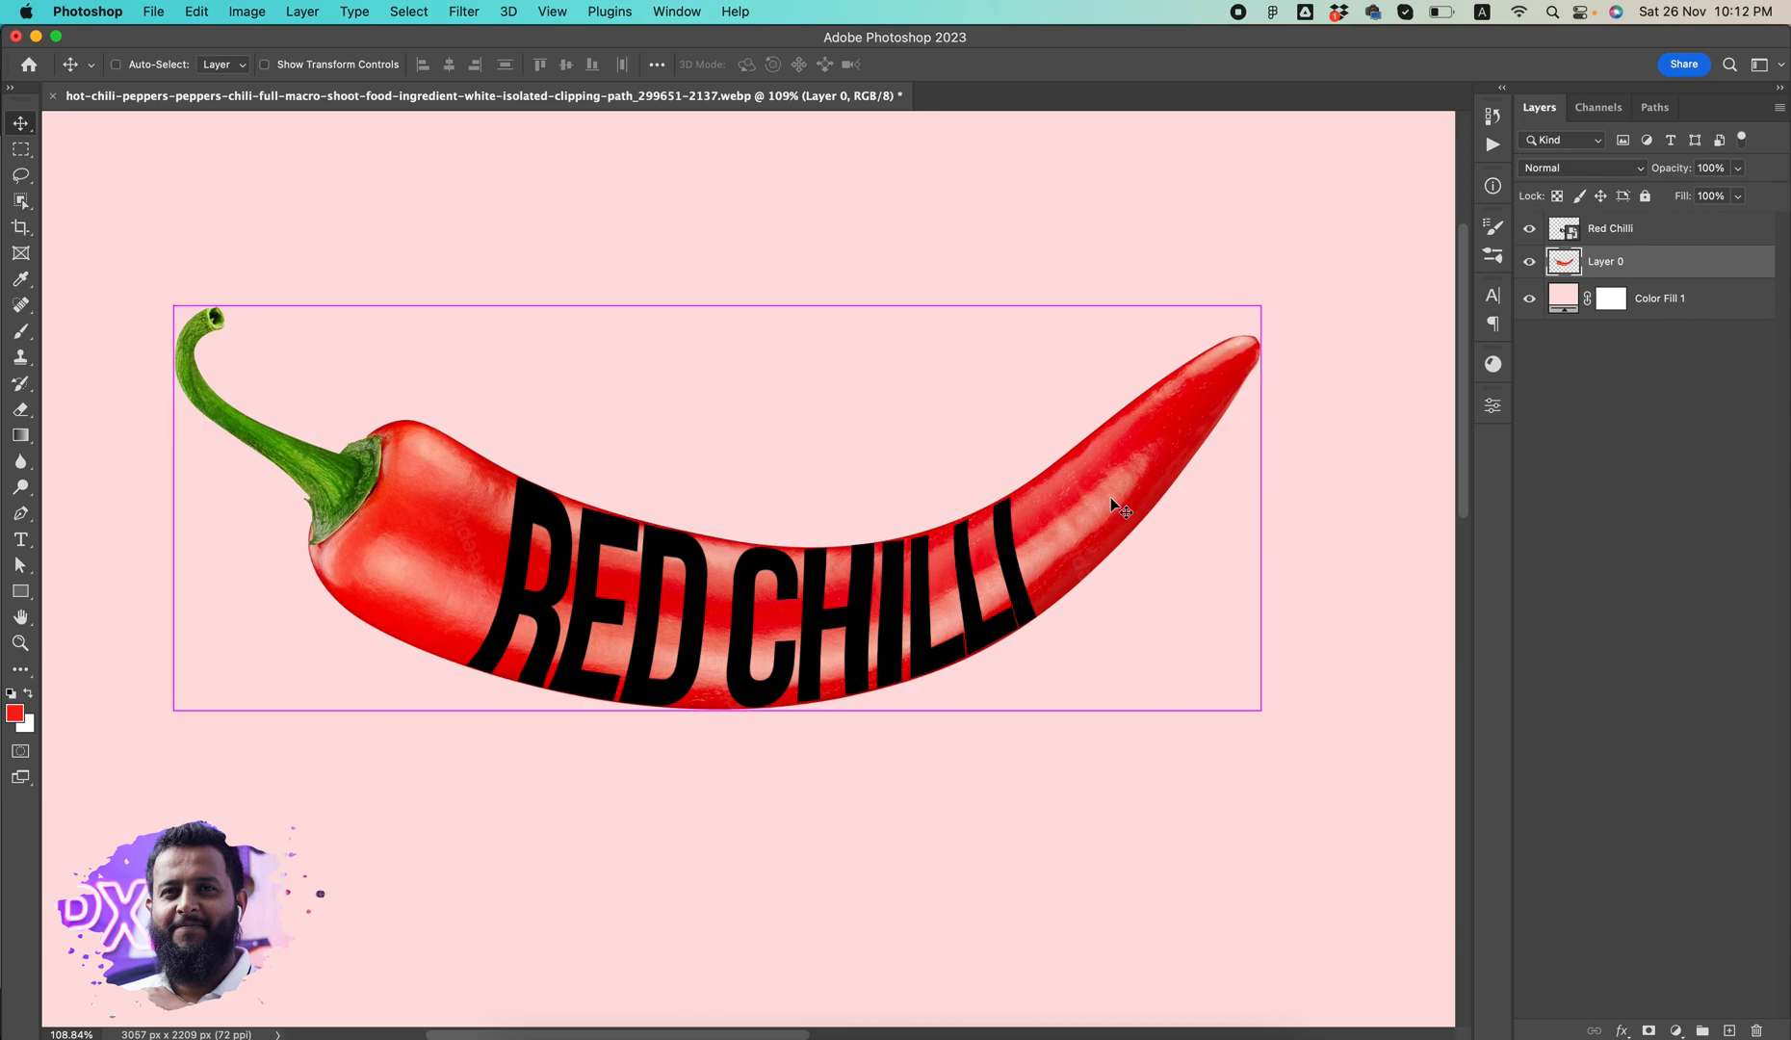
pyautogui.press('super+j')
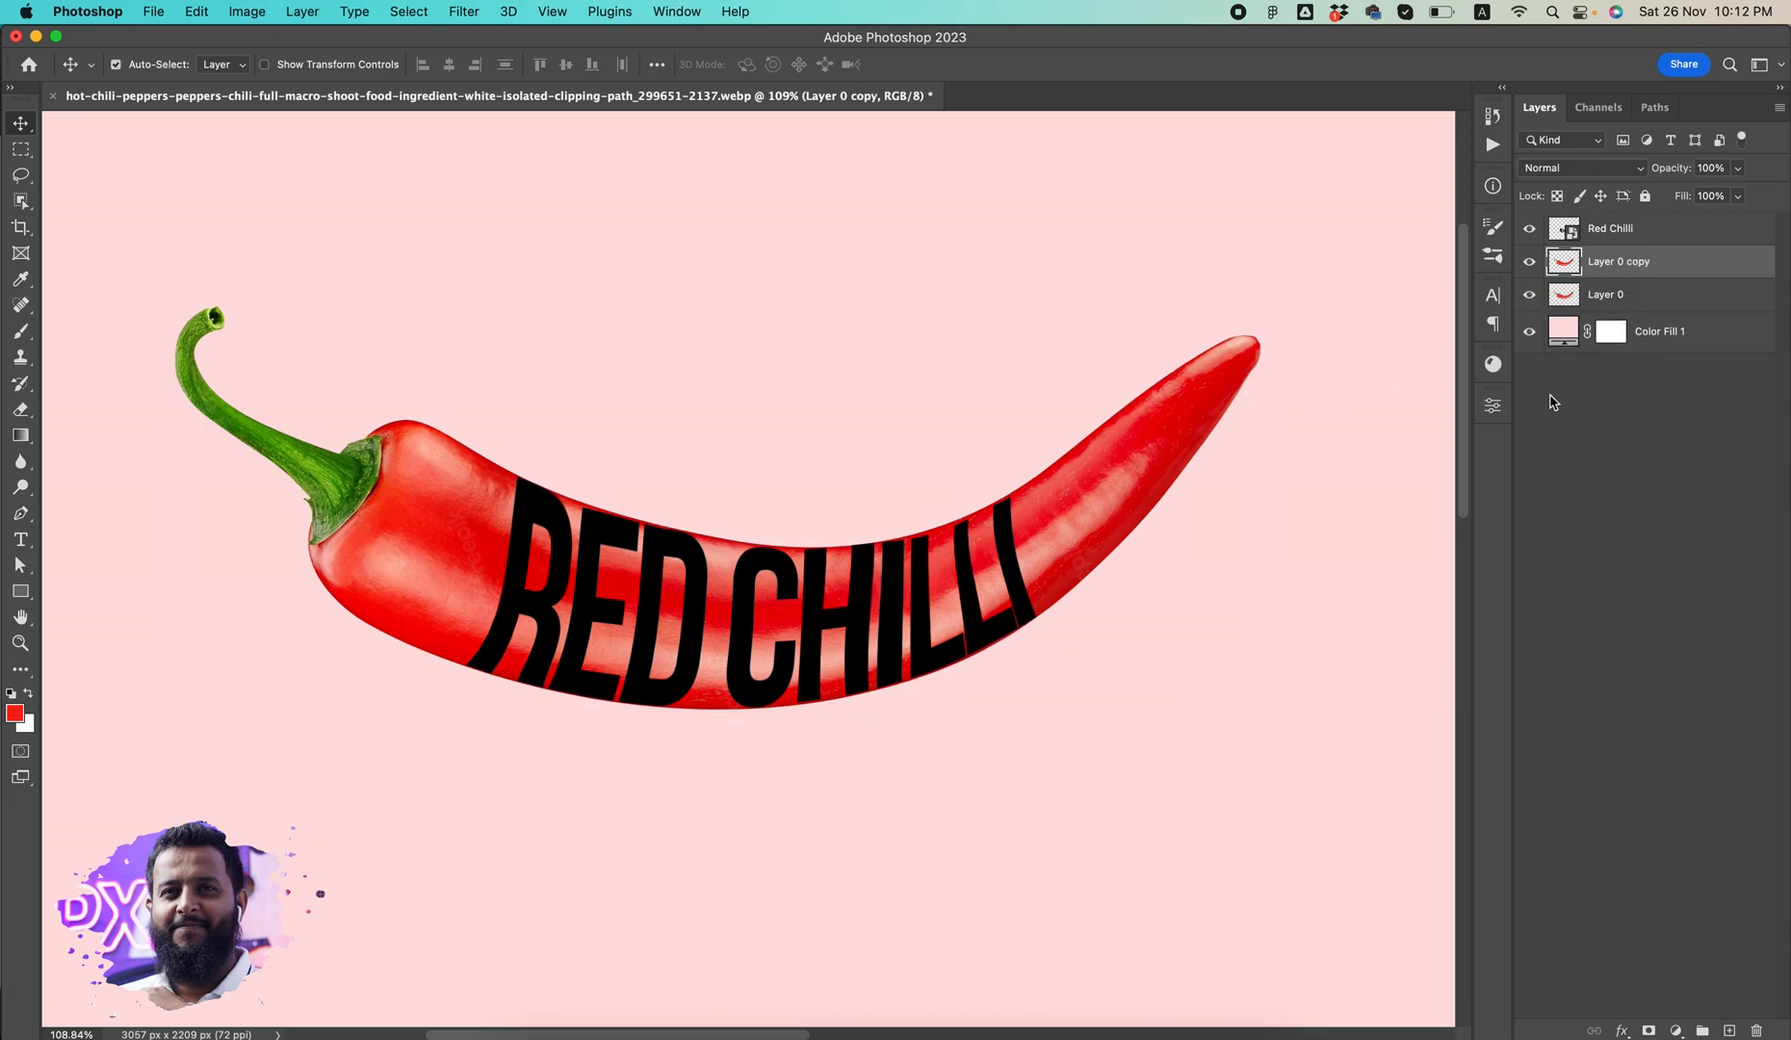
pyautogui.moveTo(1627, 276); pyautogui.dragTo(1633, 227)
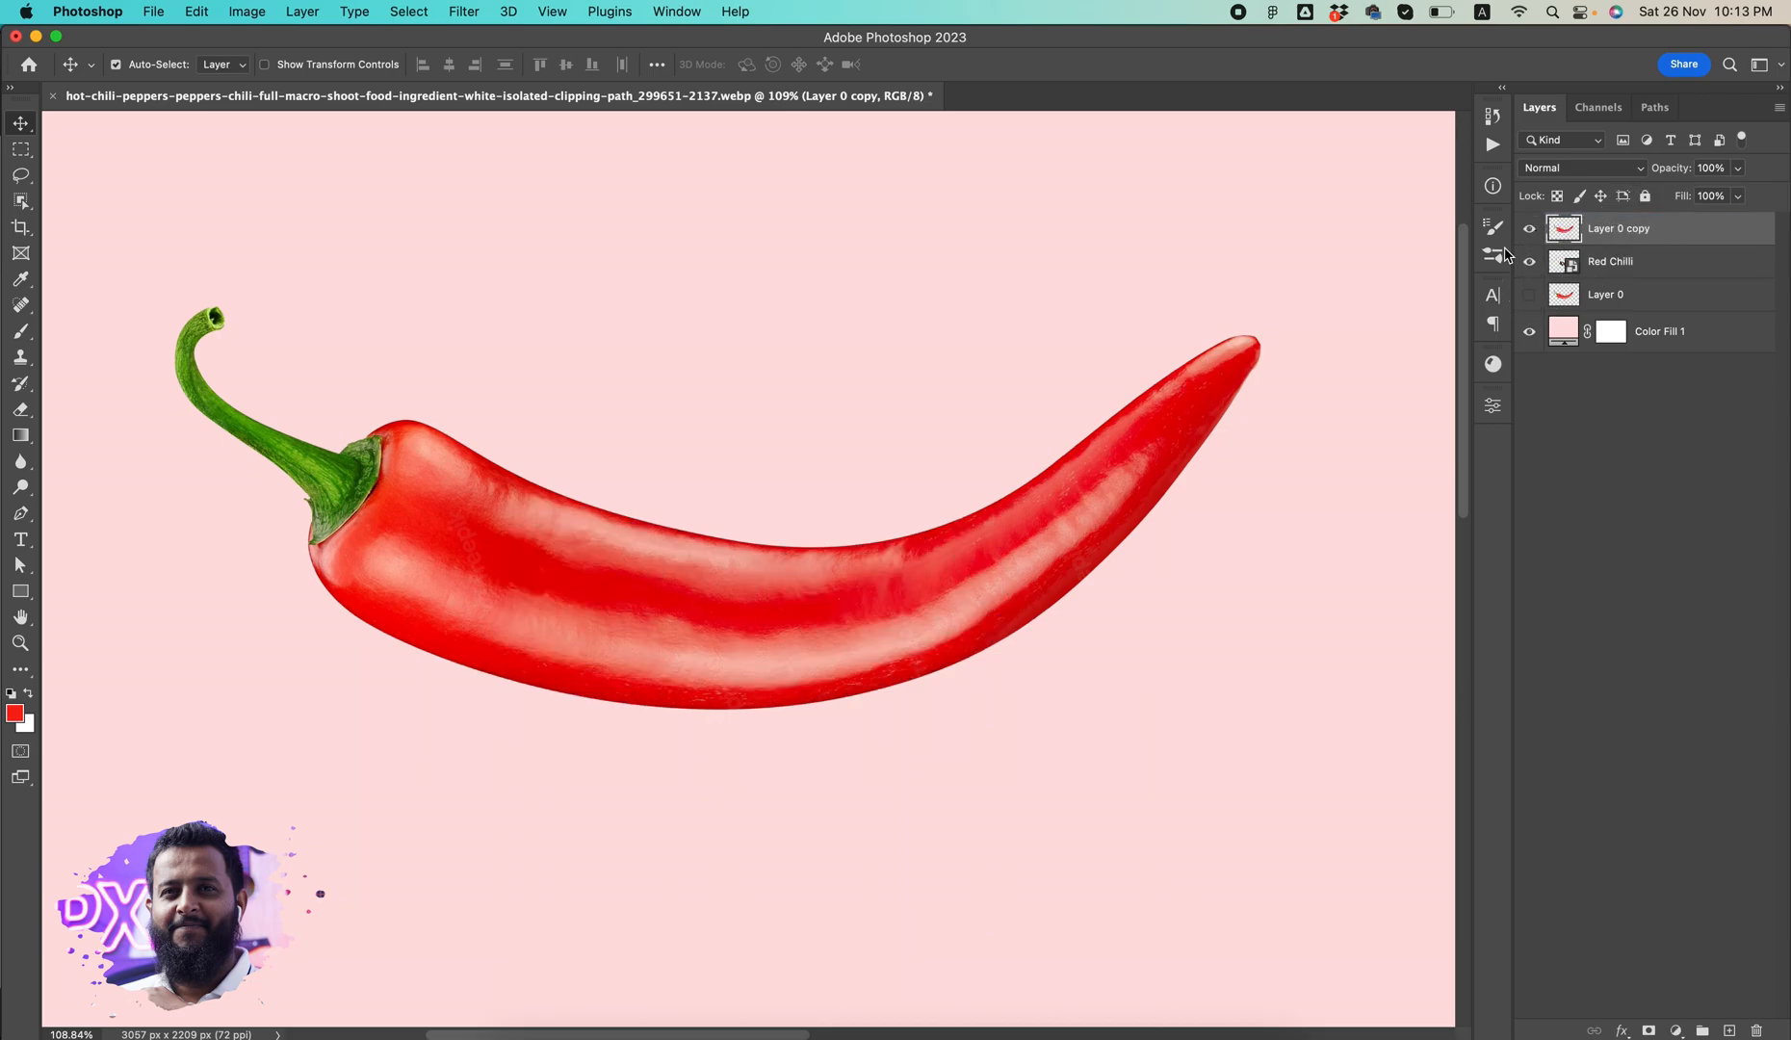
# Clip the Layer 0 copy to the Red Chilli text layer with a clipping mask.
pyautogui.rightClick(1717, 233)
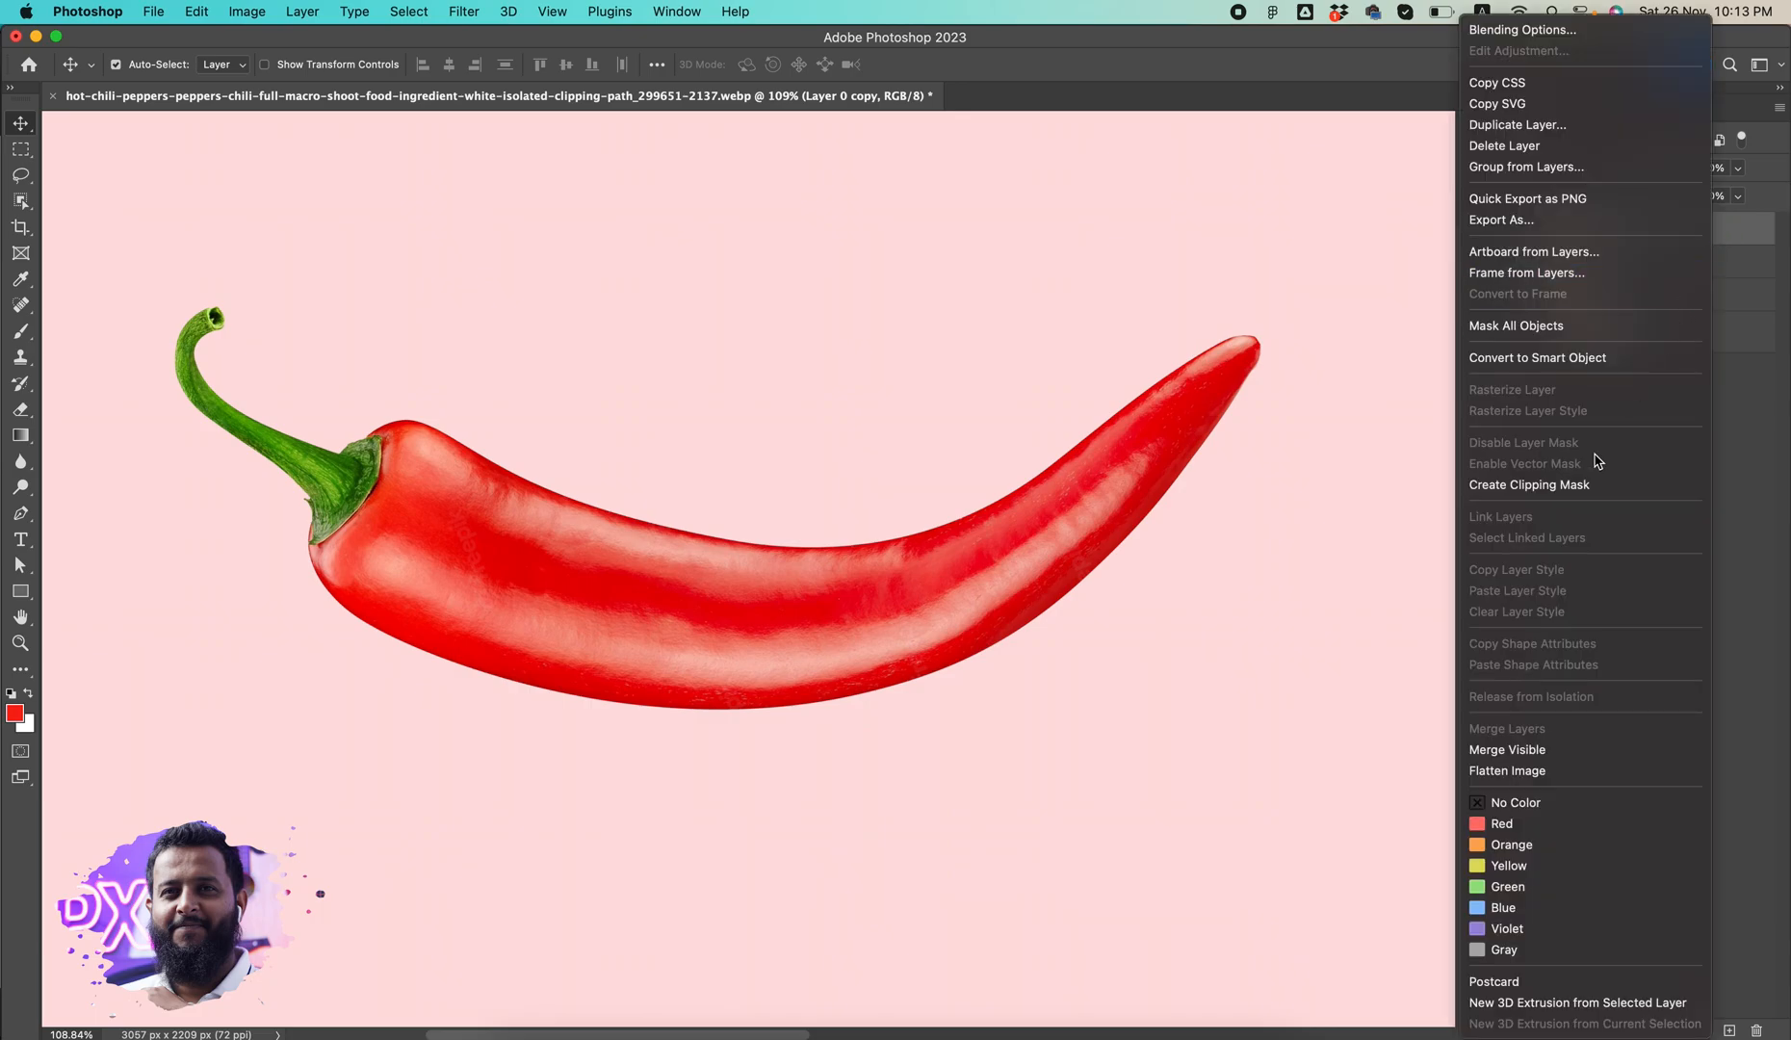
pyautogui.click(1037, 575)
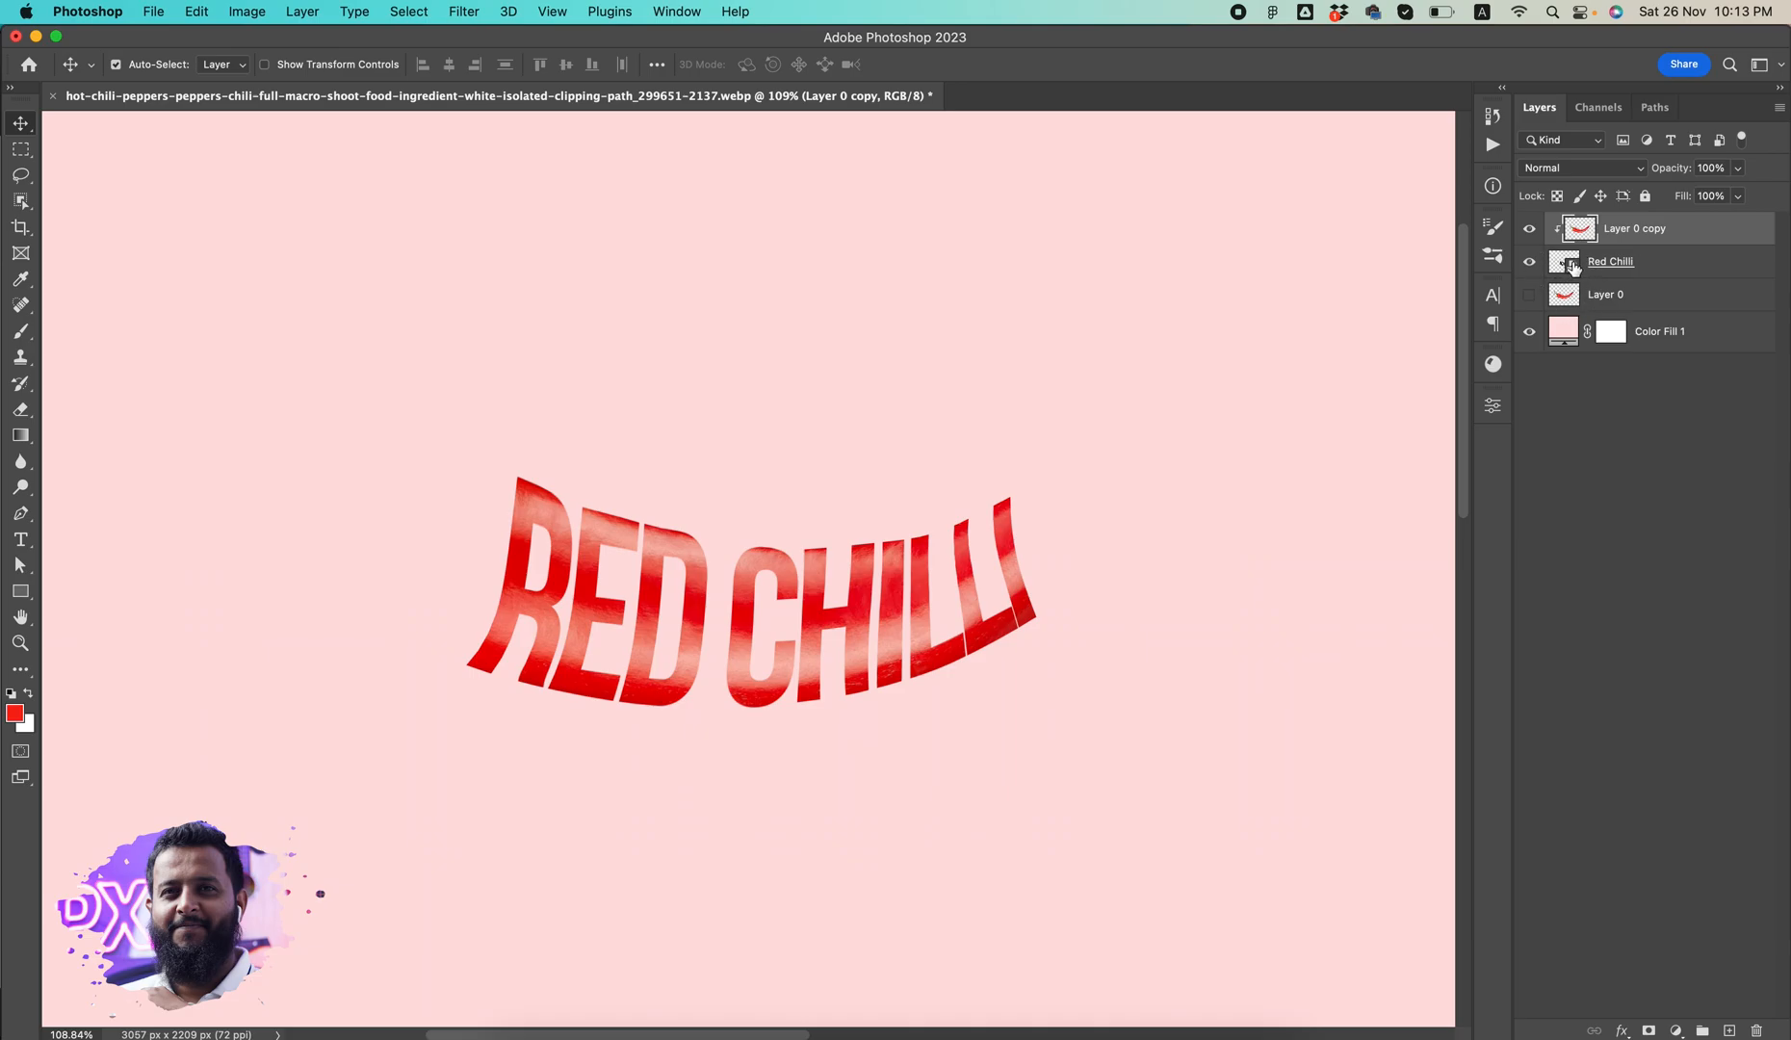
# Show the original Layer 0 and add a layer mask to it, inverted to black.
pyautogui.click(1528, 295)
pyautogui.click(1572, 300)
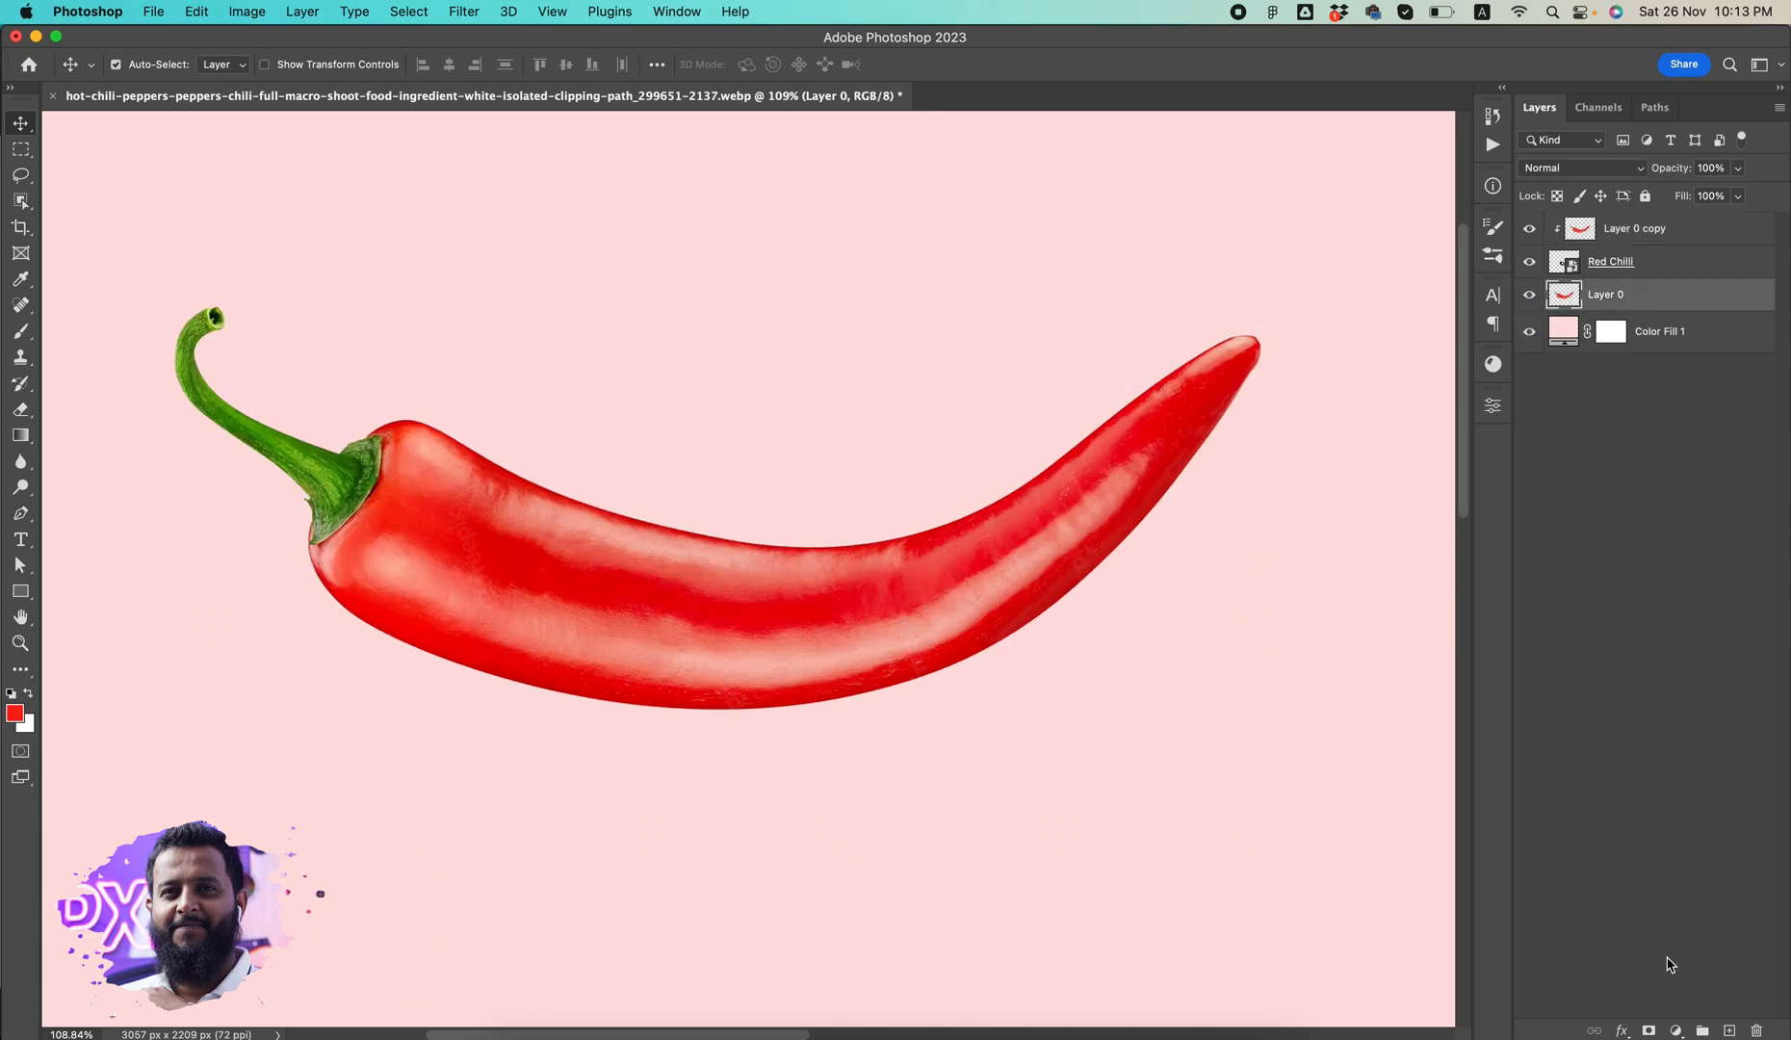
pyautogui.click(1653, 1030)
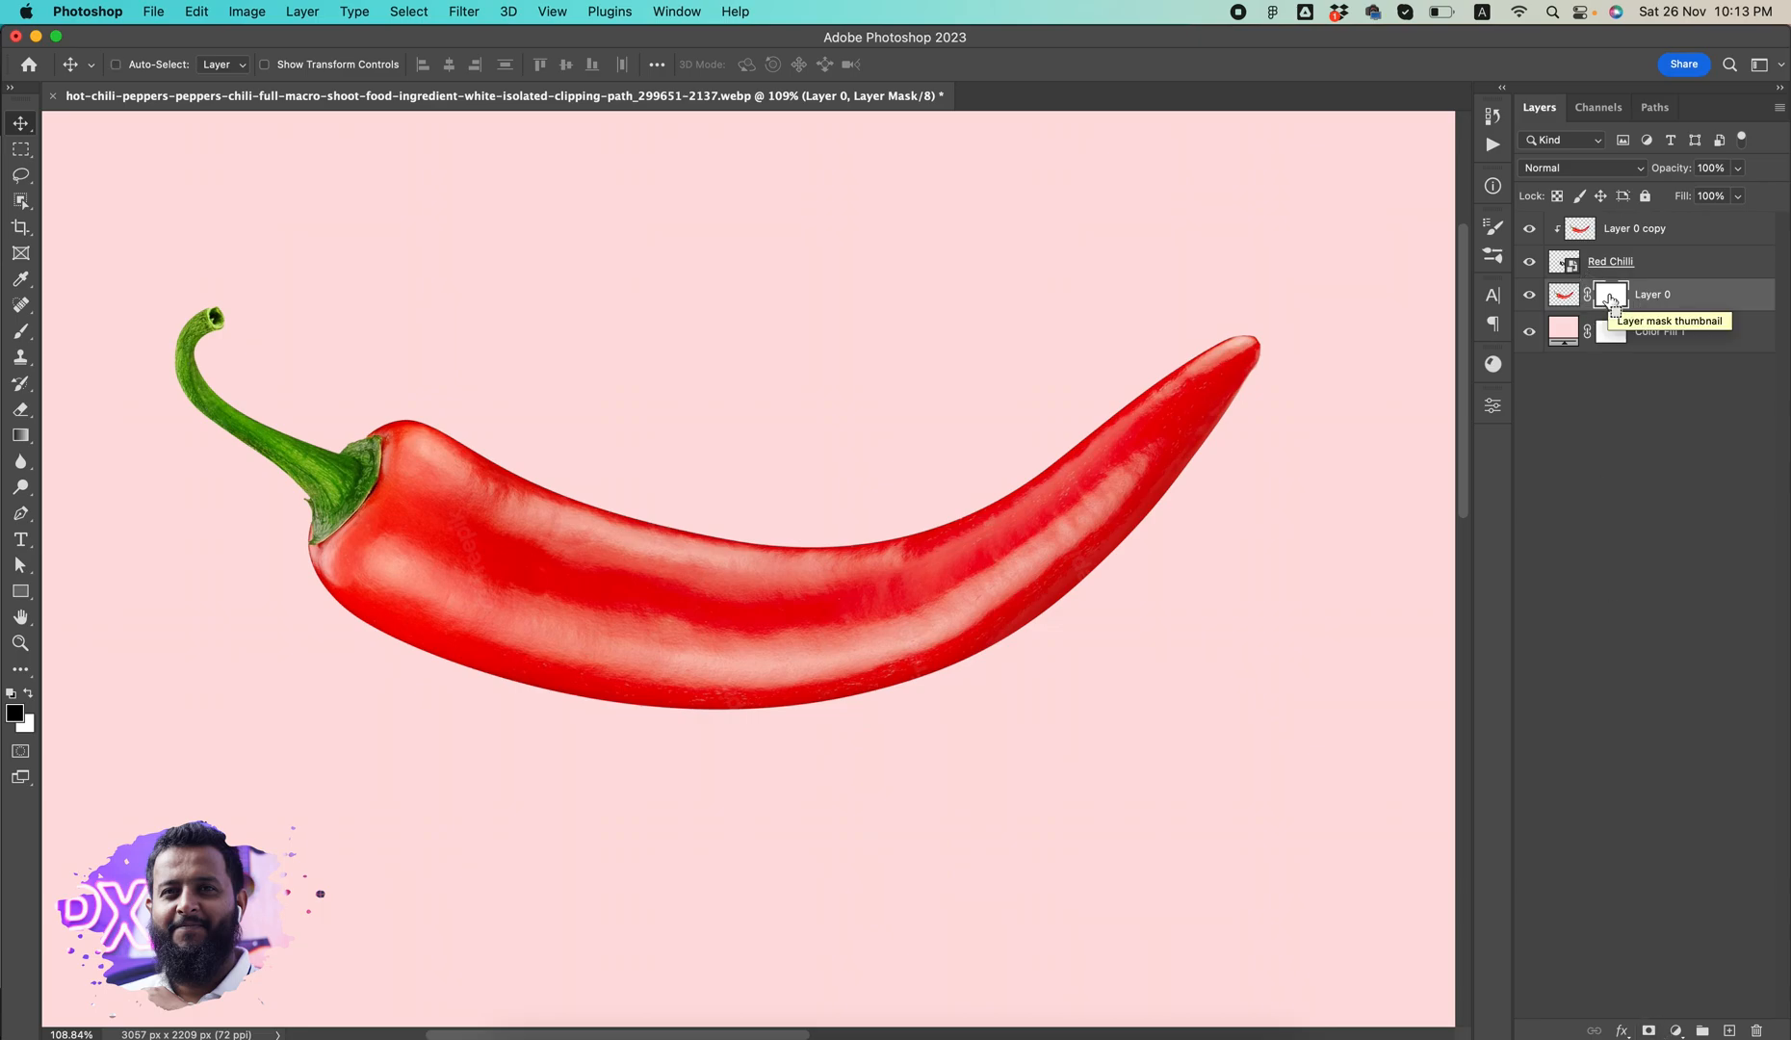
pyautogui.press('super+i')
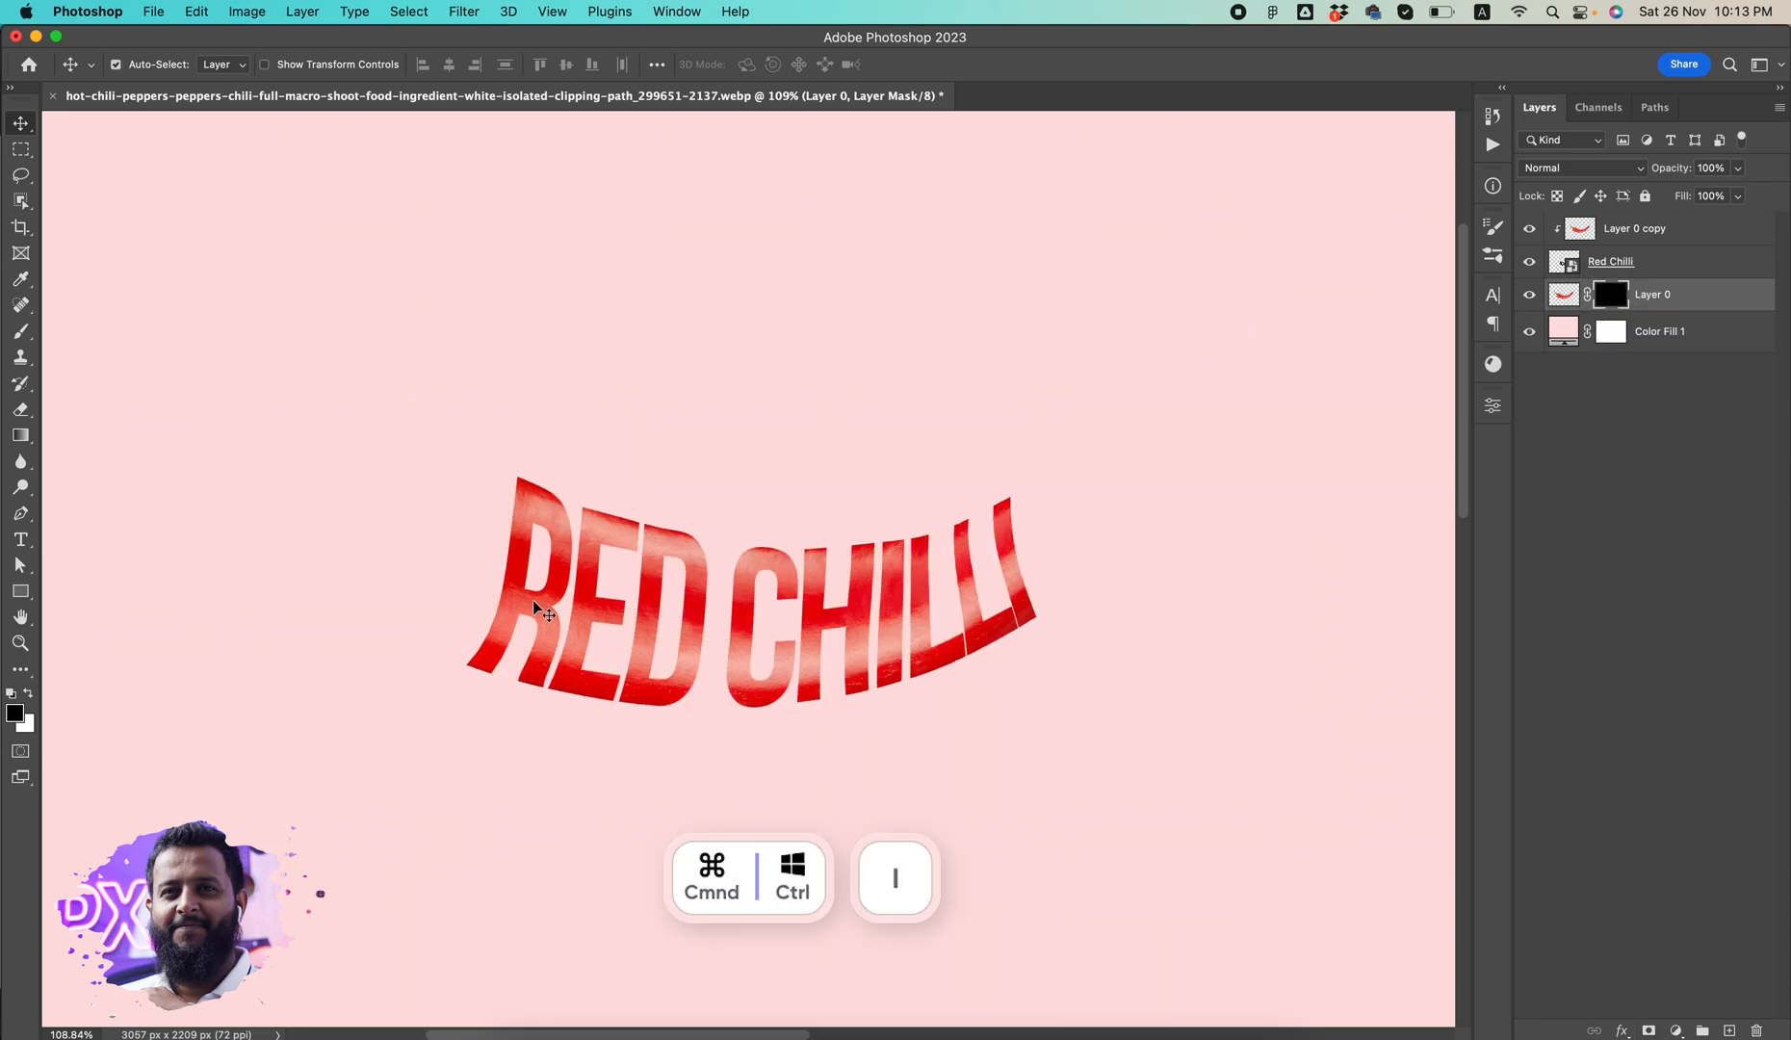
pyautogui.moveTo(639, 604); pyautogui.dragTo(780, 600)
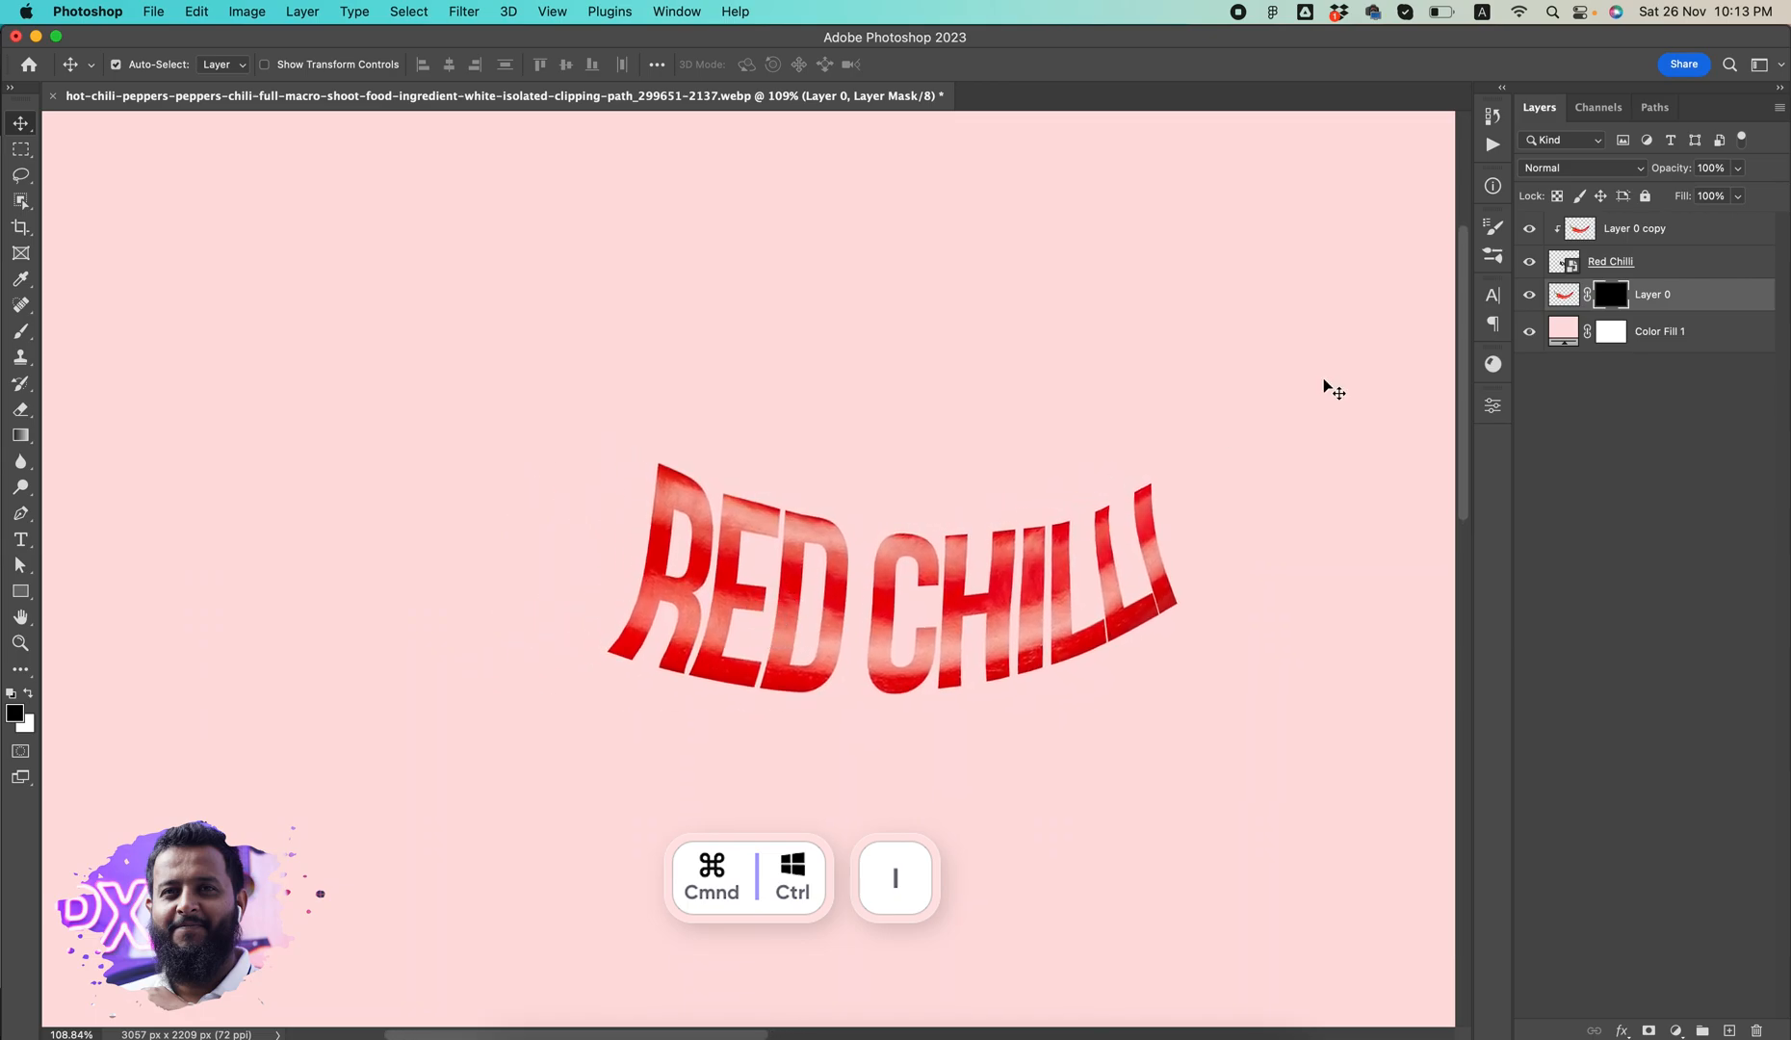
# Set up a hard-edged 50 px brush with white for Layer 0's mask, undoing the trial strokes beside the R.
pyautogui.press('b')
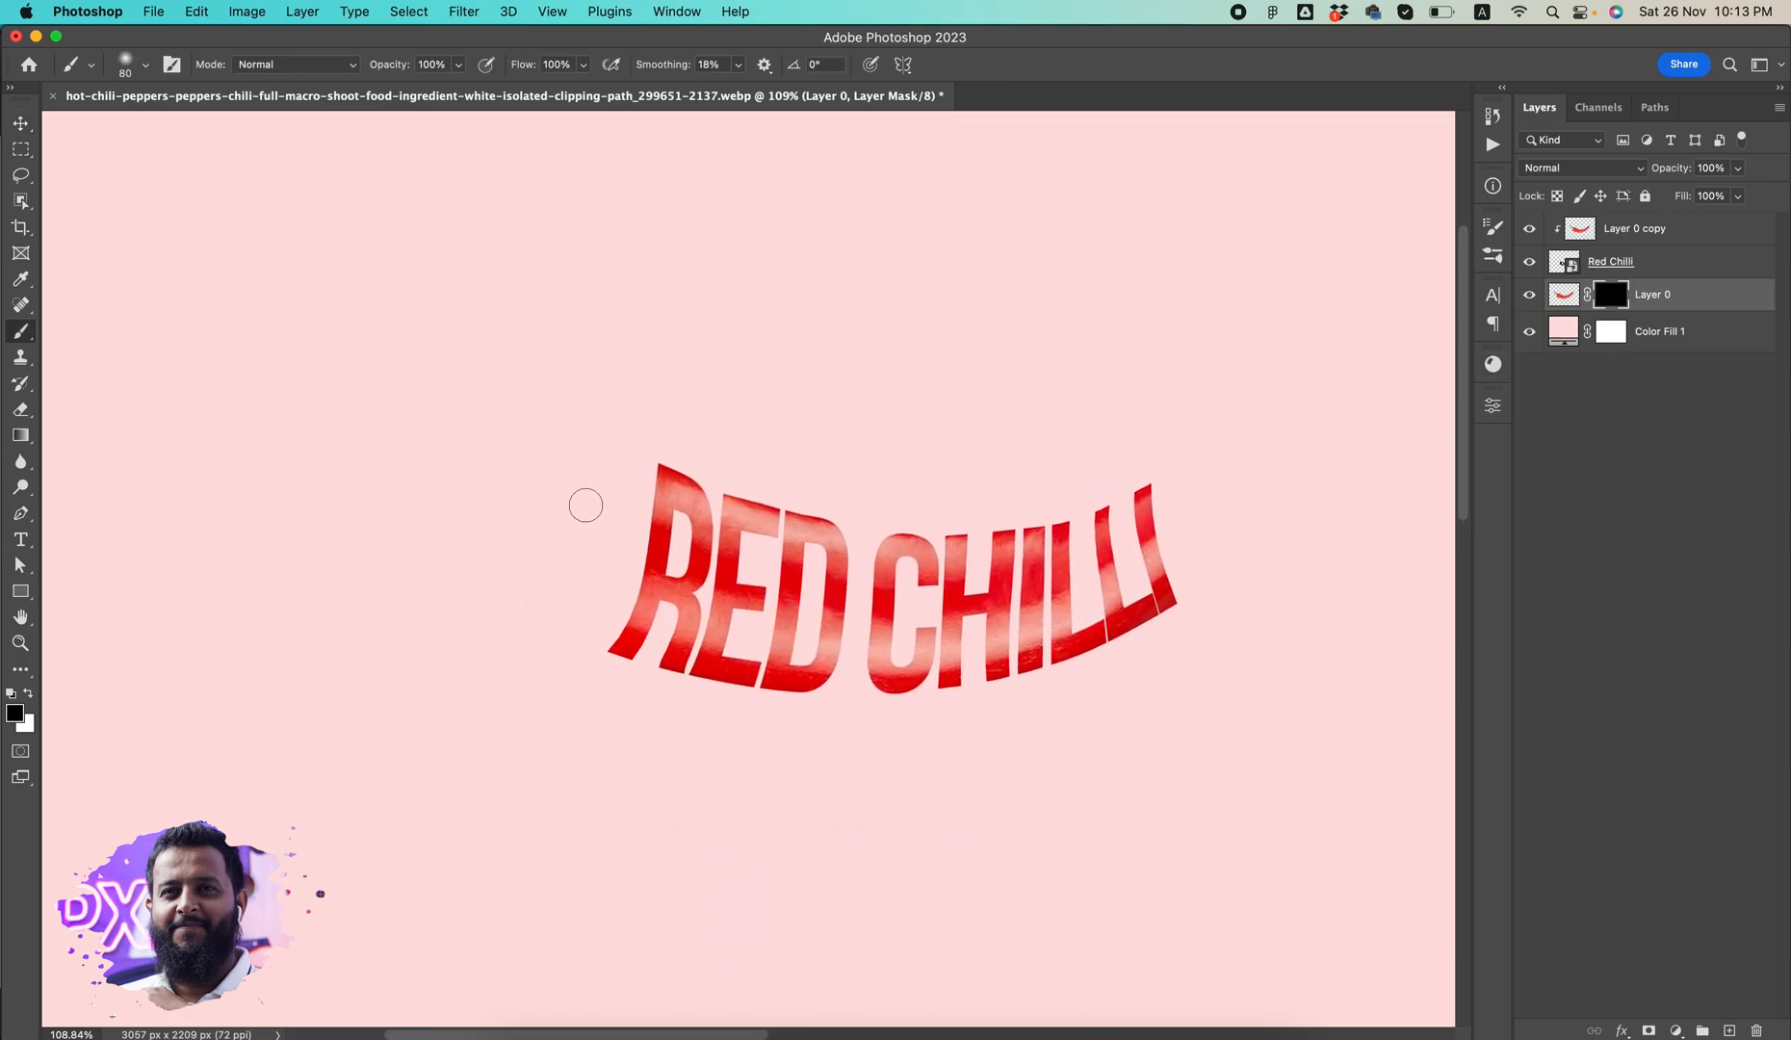
pyautogui.press('x')
pyautogui.moveTo(632, 475)
pyautogui.mouseDown()
pyautogui.moveTo(585, 694)
pyautogui.moveTo(620, 464)
pyautogui.mouseUp()
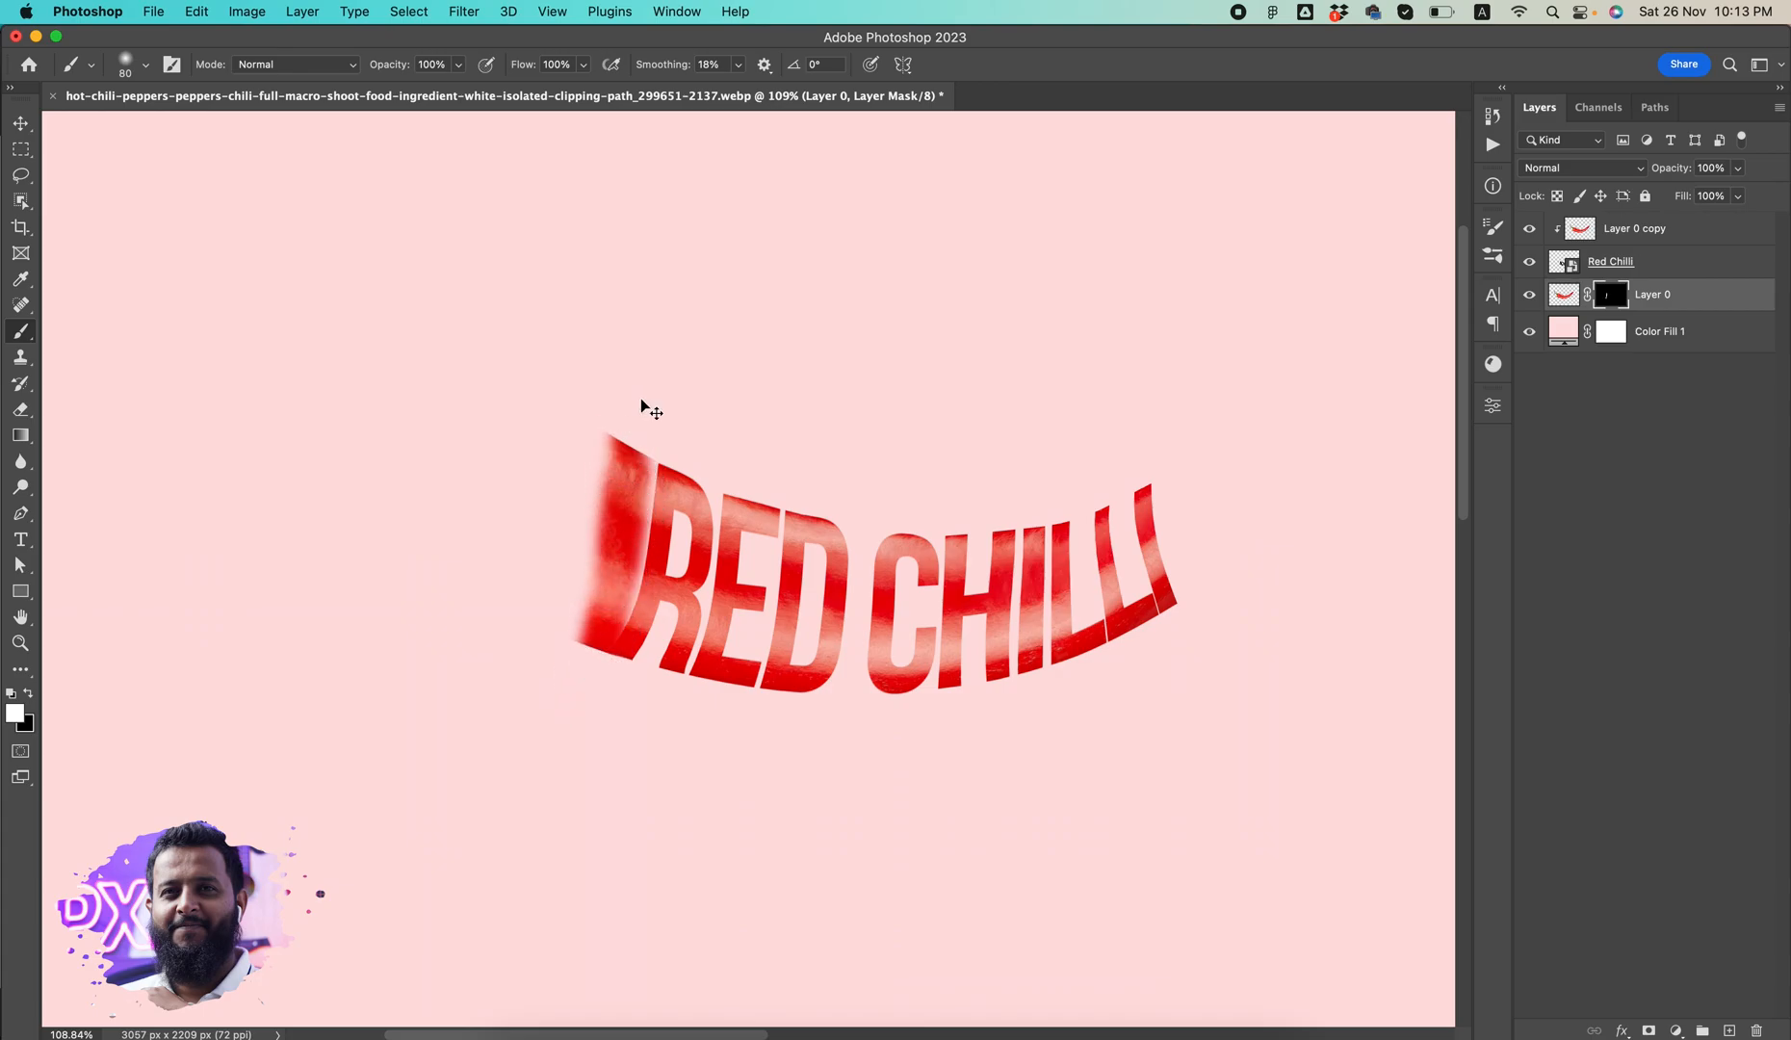
pyautogui.press('super+z')
pyautogui.click(145, 68)
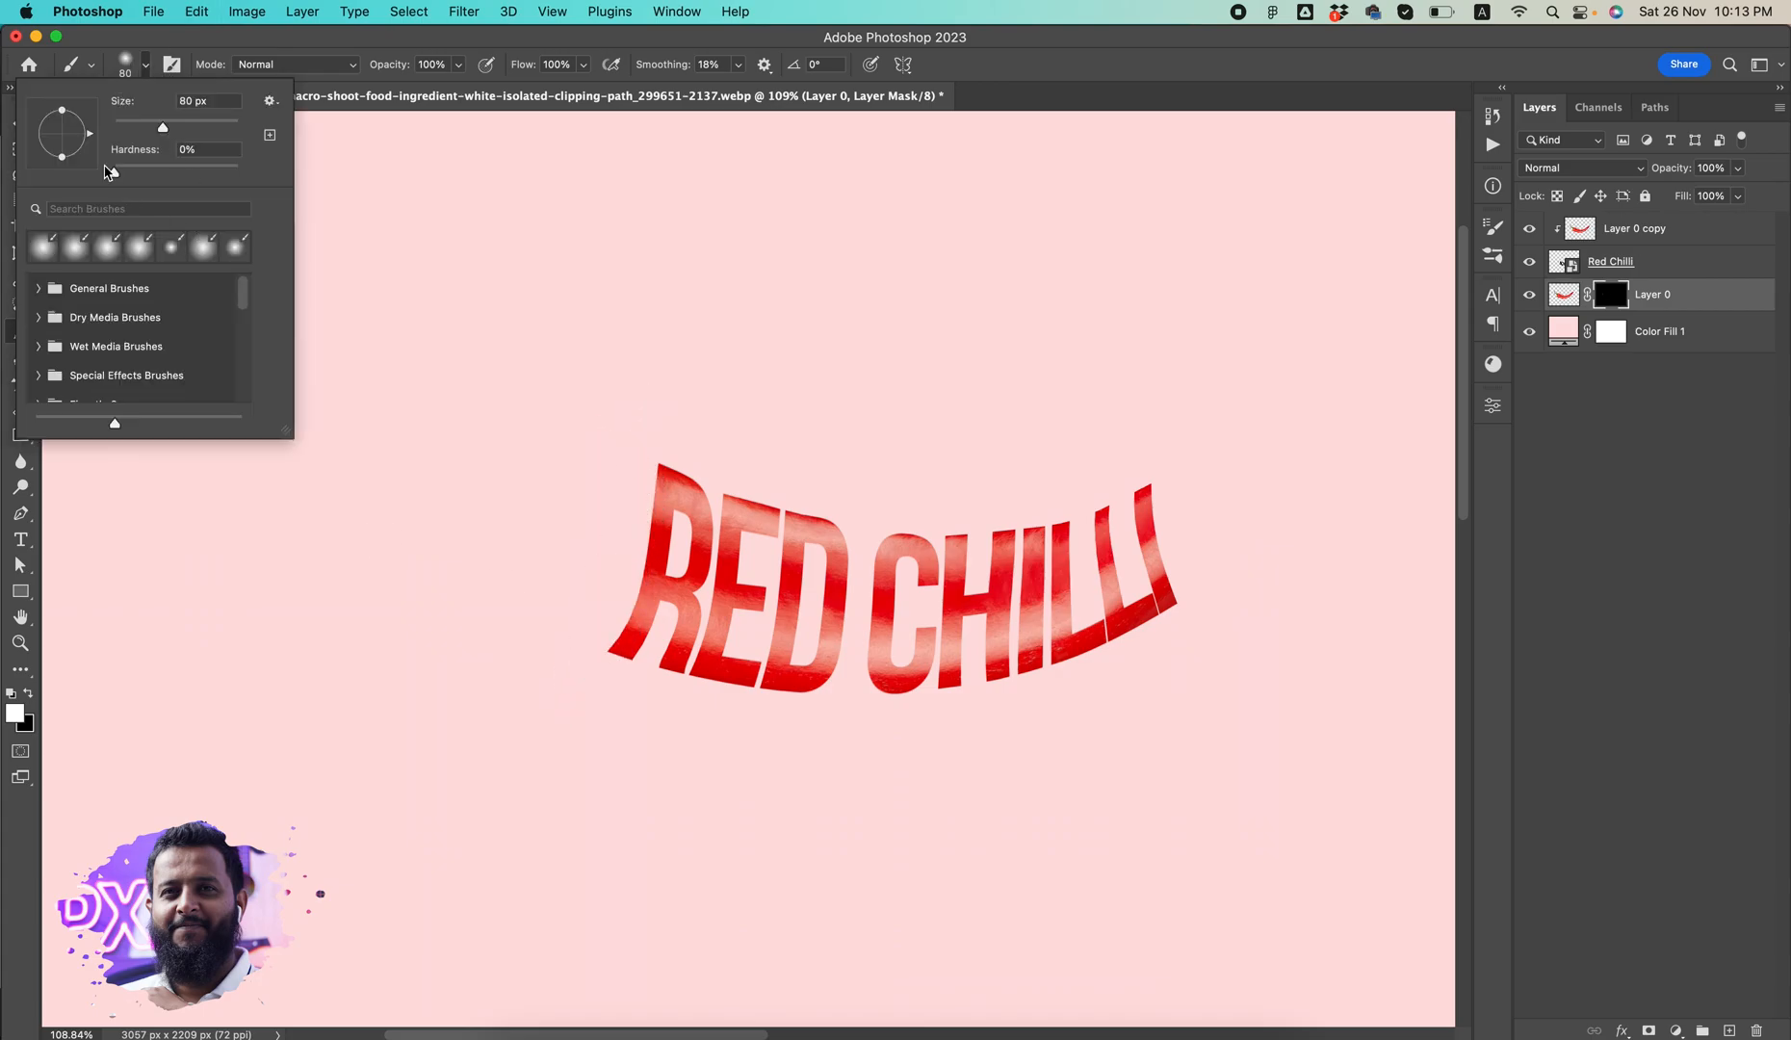
pyautogui.moveTo(126, 177); pyautogui.dragTo(452, 188)
pyautogui.moveTo(626, 455)
pyautogui.mouseDown()
pyautogui.moveTo(591, 660)
pyautogui.moveTo(664, 643)
pyautogui.mouseUp()
pyautogui.press('super+z')
pyautogui.press('[')
pyautogui.press('[')
pyautogui.press('[')
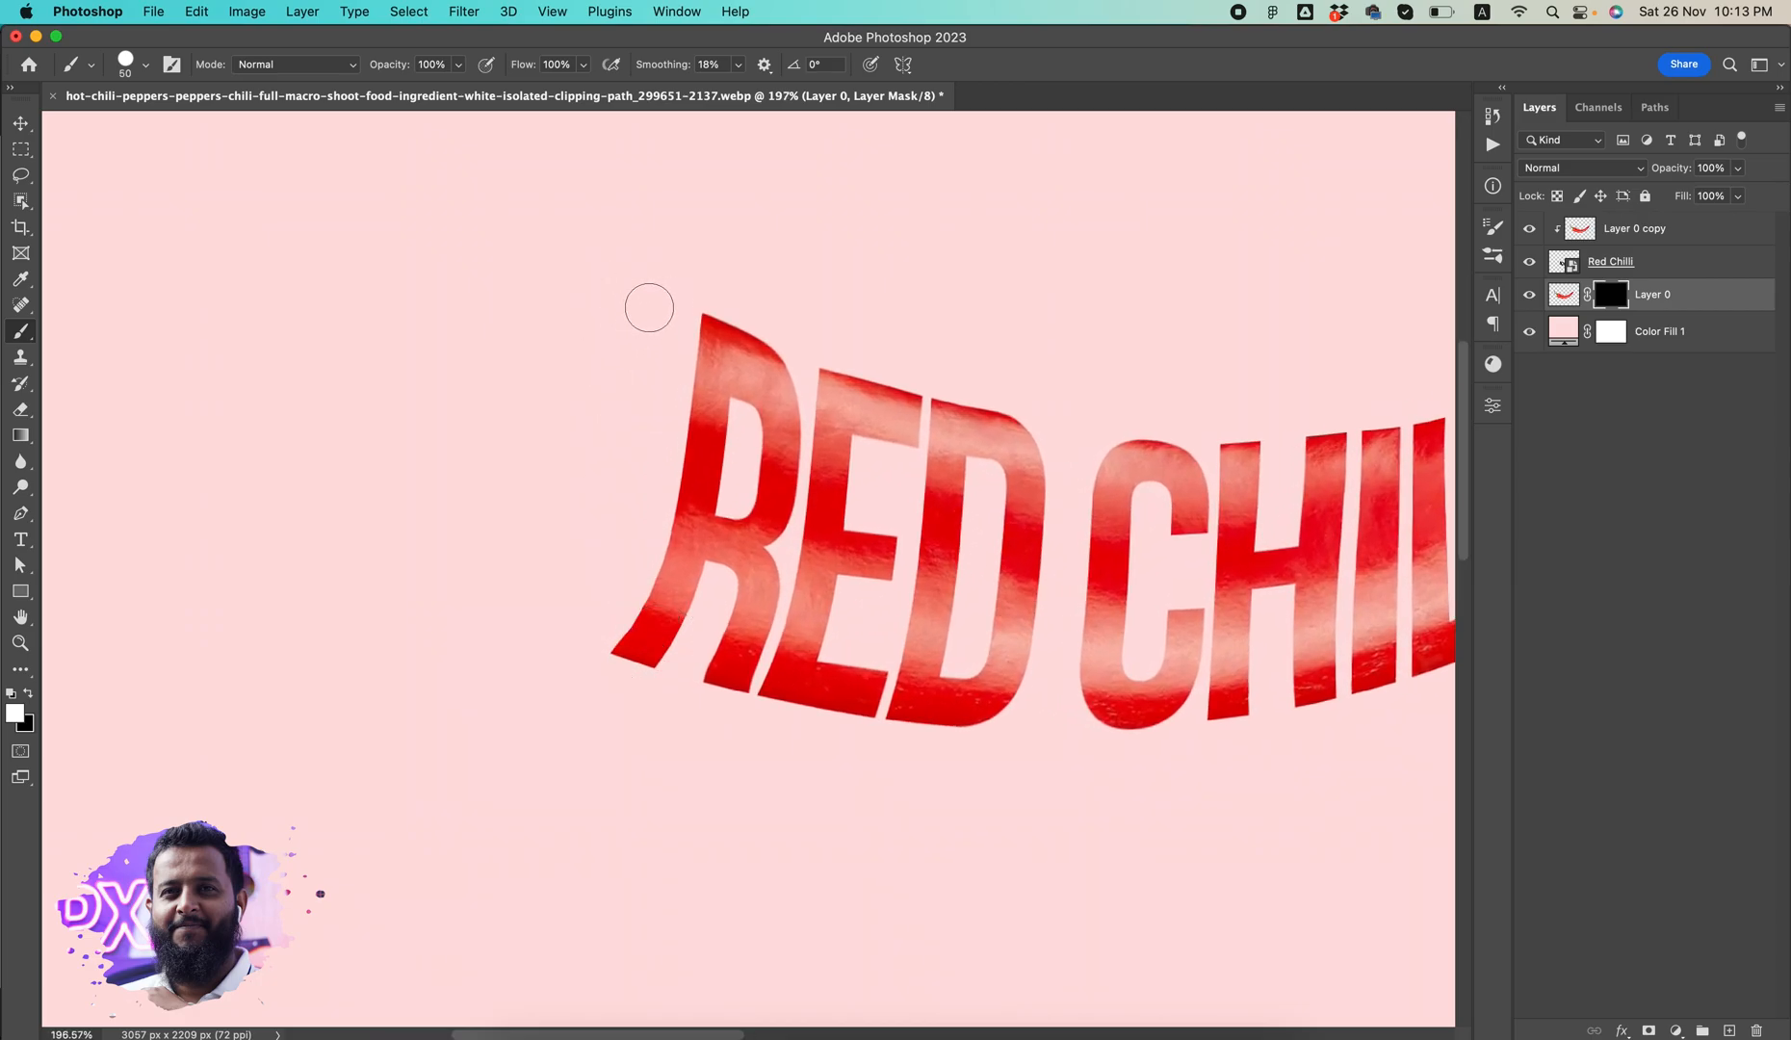
# Paint white on Layer 0's mask along the outer edges of the R and the final I to reveal the adjoining chilli.
pyautogui.moveTo(653, 300)
pyautogui.mouseDown()
pyautogui.moveTo(606, 589)
pyautogui.moveTo(525, 735)
pyautogui.moveTo(636, 323)
pyautogui.moveTo(640, 218)
pyautogui.moveTo(519, 680)
pyautogui.mouseUp()
pyautogui.moveTo(729, 501); pyautogui.dragTo(136, 481)
pyautogui.scroll(-5, 851, 472)
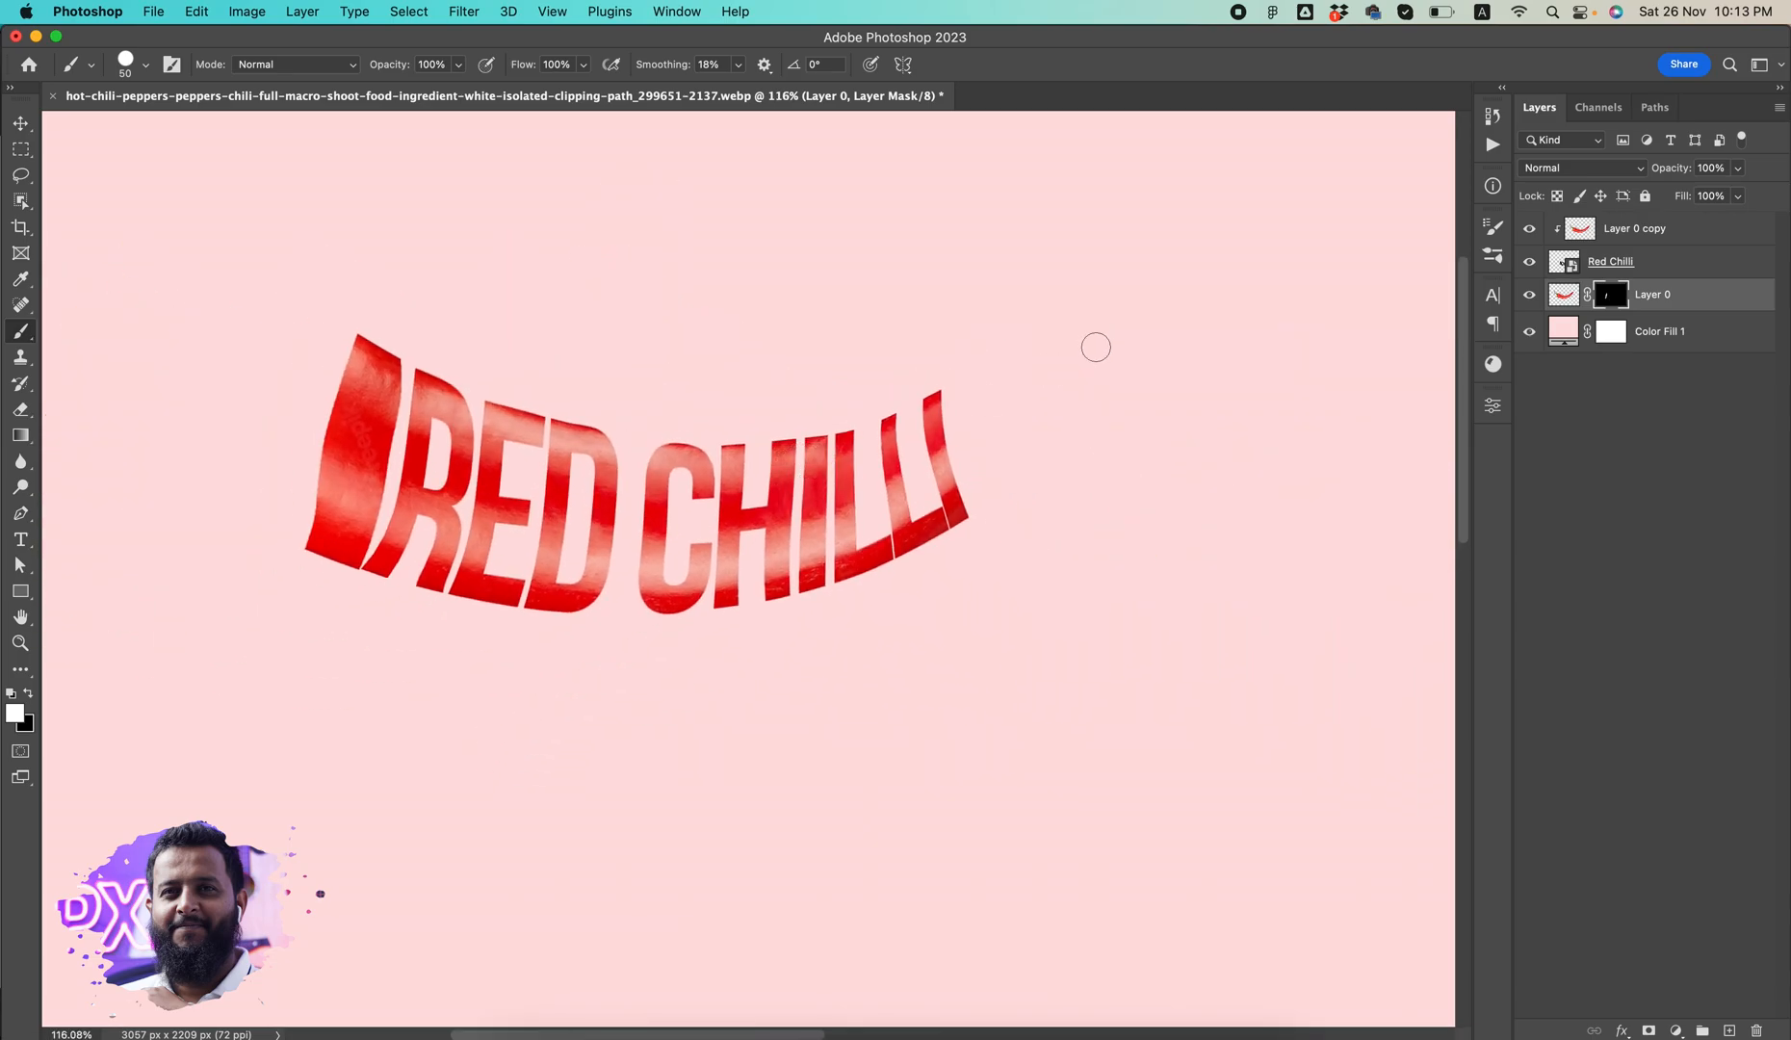
pyautogui.scroll(3, 952, 398)
pyautogui.moveTo(966, 380)
pyautogui.mouseDown()
pyautogui.moveTo(1001, 552)
pyautogui.moveTo(1162, 316)
pyautogui.moveTo(1274, 193)
pyautogui.moveTo(1163, 323)
pyautogui.moveTo(1255, 163)
pyautogui.moveTo(1111, 293)
pyautogui.moveTo(1071, 419)
pyautogui.moveTo(1181, 313)
pyautogui.moveTo(1179, 351)
pyautogui.moveTo(1044, 538)
pyautogui.moveTo(990, 316)
pyautogui.moveTo(998, 338)
pyautogui.moveTo(1100, 228)
pyautogui.moveTo(1046, 396)
pyautogui.moveTo(1035, 362)
pyautogui.moveTo(1015, 387)
pyautogui.moveTo(1092, 470)
pyautogui.moveTo(1424, 541)
pyautogui.moveTo(1015, 432)
pyautogui.moveTo(905, 456)
pyautogui.moveTo(842, 640)
pyautogui.moveTo(912, 338)
pyautogui.moveTo(761, 623)
pyautogui.moveTo(825, 442)
pyautogui.moveTo(812, 620)
pyautogui.mouseUp()
# Enlarge the brush to 200 px and reveal the rest of the chilli's stem end and tip on Layer 0's mask.
pyautogui.press(']')
pyautogui.press(']')
pyautogui.scroll(-3, 1003, 407)
pyautogui.hscroll(-5, 1043, 416)
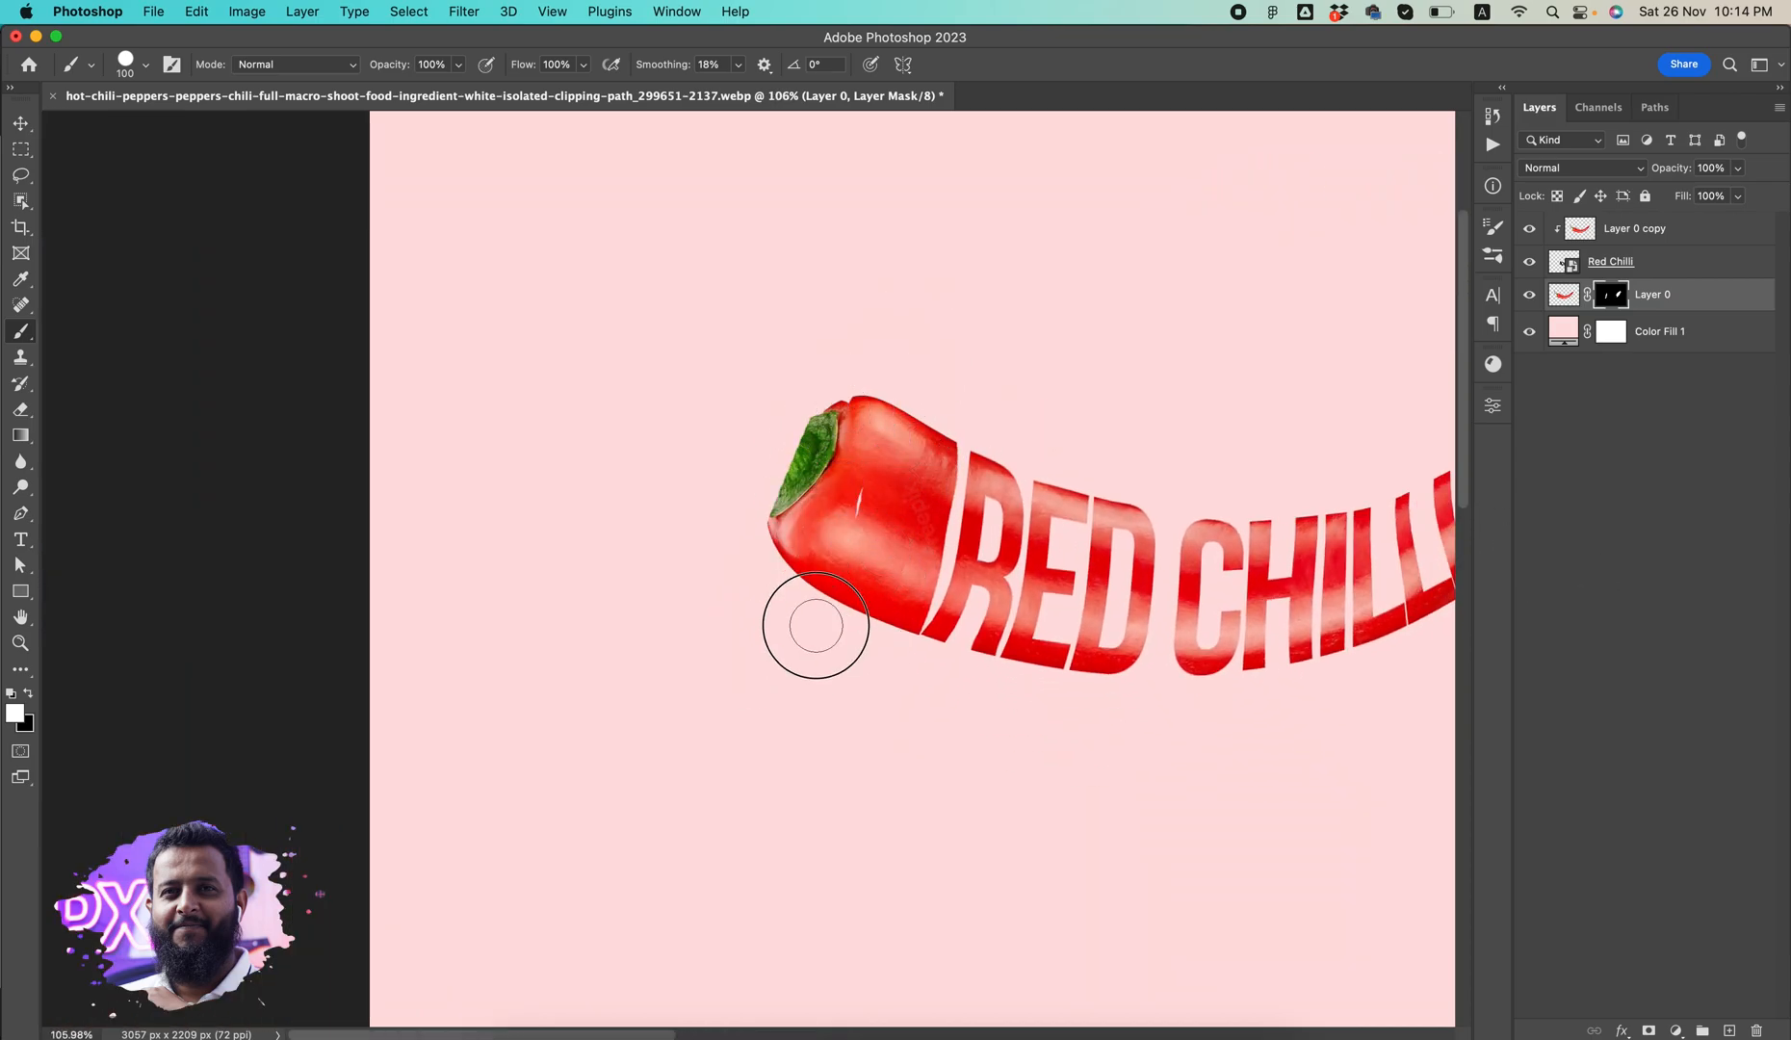
pyautogui.press(']')
pyautogui.press(']')
pyautogui.moveTo(736, 460)
pyautogui.mouseDown()
pyautogui.moveTo(764, 511)
pyautogui.moveTo(807, 286)
pyautogui.moveTo(735, 379)
pyautogui.moveTo(578, 325)
pyautogui.moveTo(617, 385)
pyautogui.moveTo(671, 278)
pyautogui.moveTo(795, 563)
pyautogui.moveTo(858, 442)
pyautogui.moveTo(840, 506)
pyautogui.moveTo(881, 582)
pyautogui.mouseUp()
pyautogui.moveTo(881, 583)
pyautogui.mouseDown()
pyautogui.moveTo(597, 519)
pyautogui.moveTo(484, 578)
pyautogui.mouseUp()
pyautogui.moveTo(1203, 664); pyautogui.dragTo(1141, 666)
pyautogui.moveTo(1034, 636); pyautogui.dragTo(952, 598)
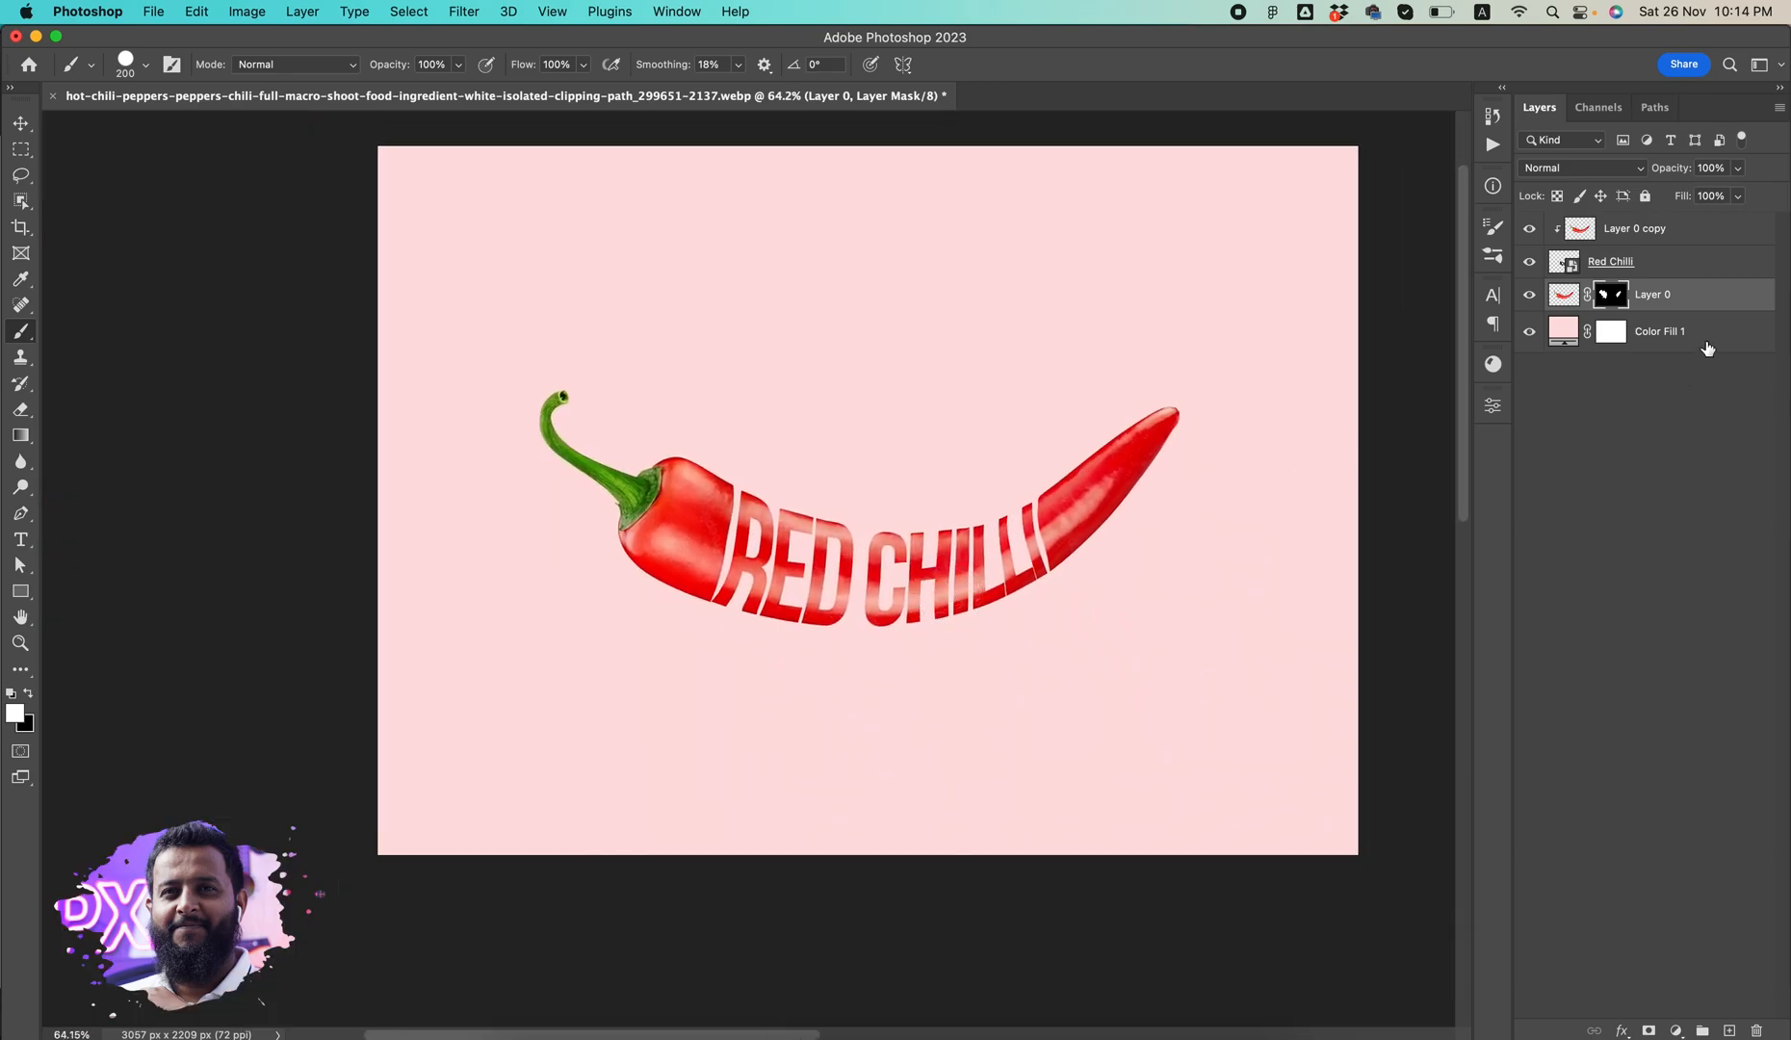
# Add a new layer directly above Color Fill 1 and set the brush hardness to 0%.
pyautogui.click(1707, 348)
pyautogui.click(1728, 1030)
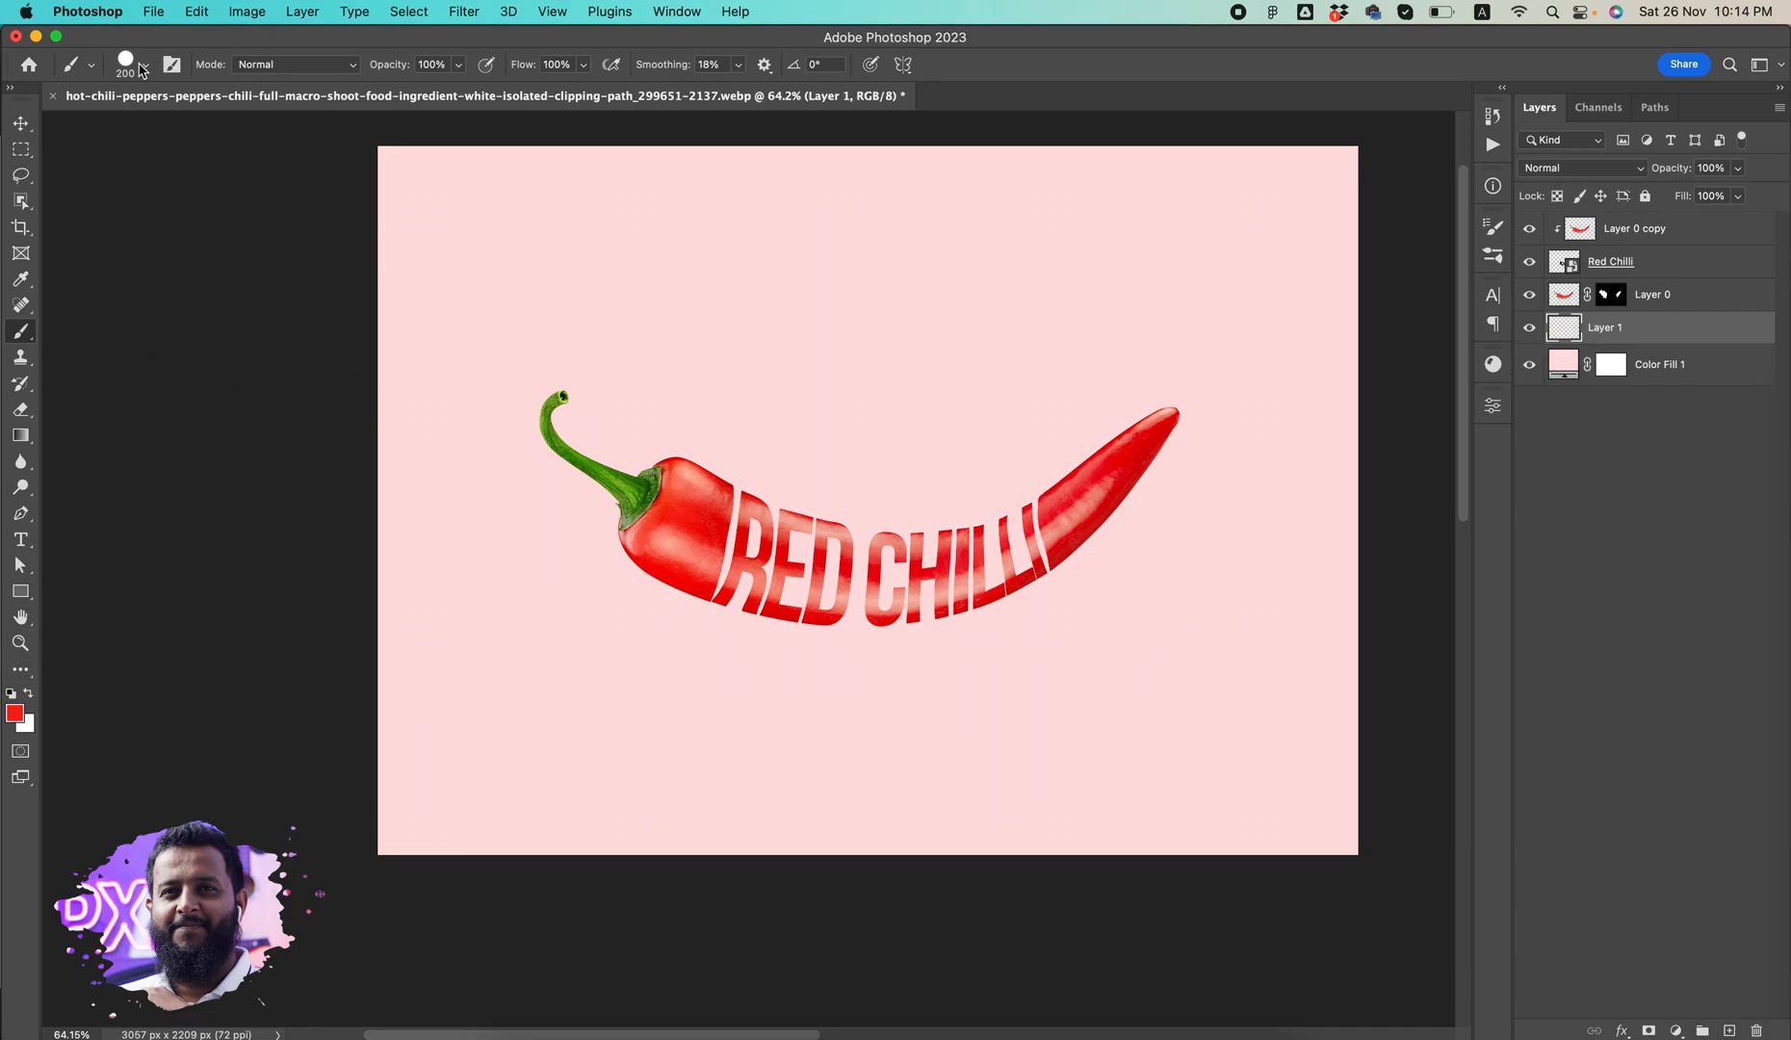
pyautogui.click(146, 65)
pyautogui.moveTo(189, 172); pyautogui.dragTo(96, 174)
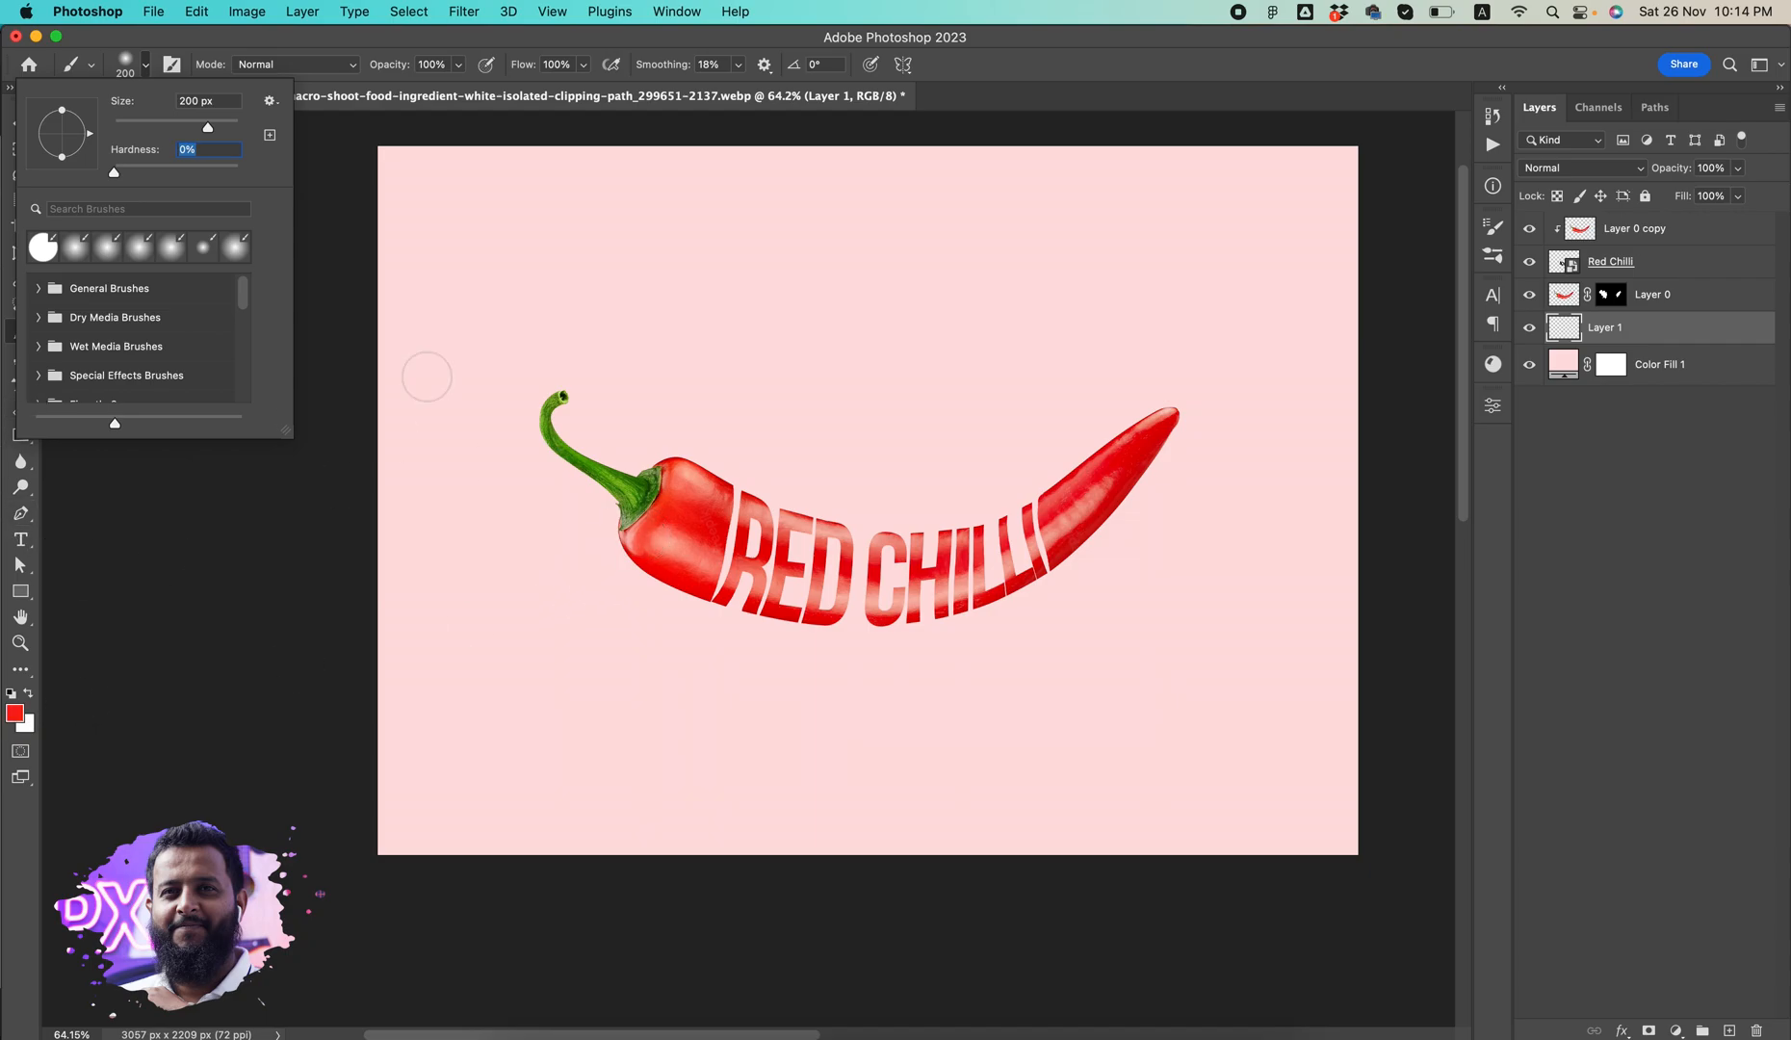
pyautogui.press('Return')
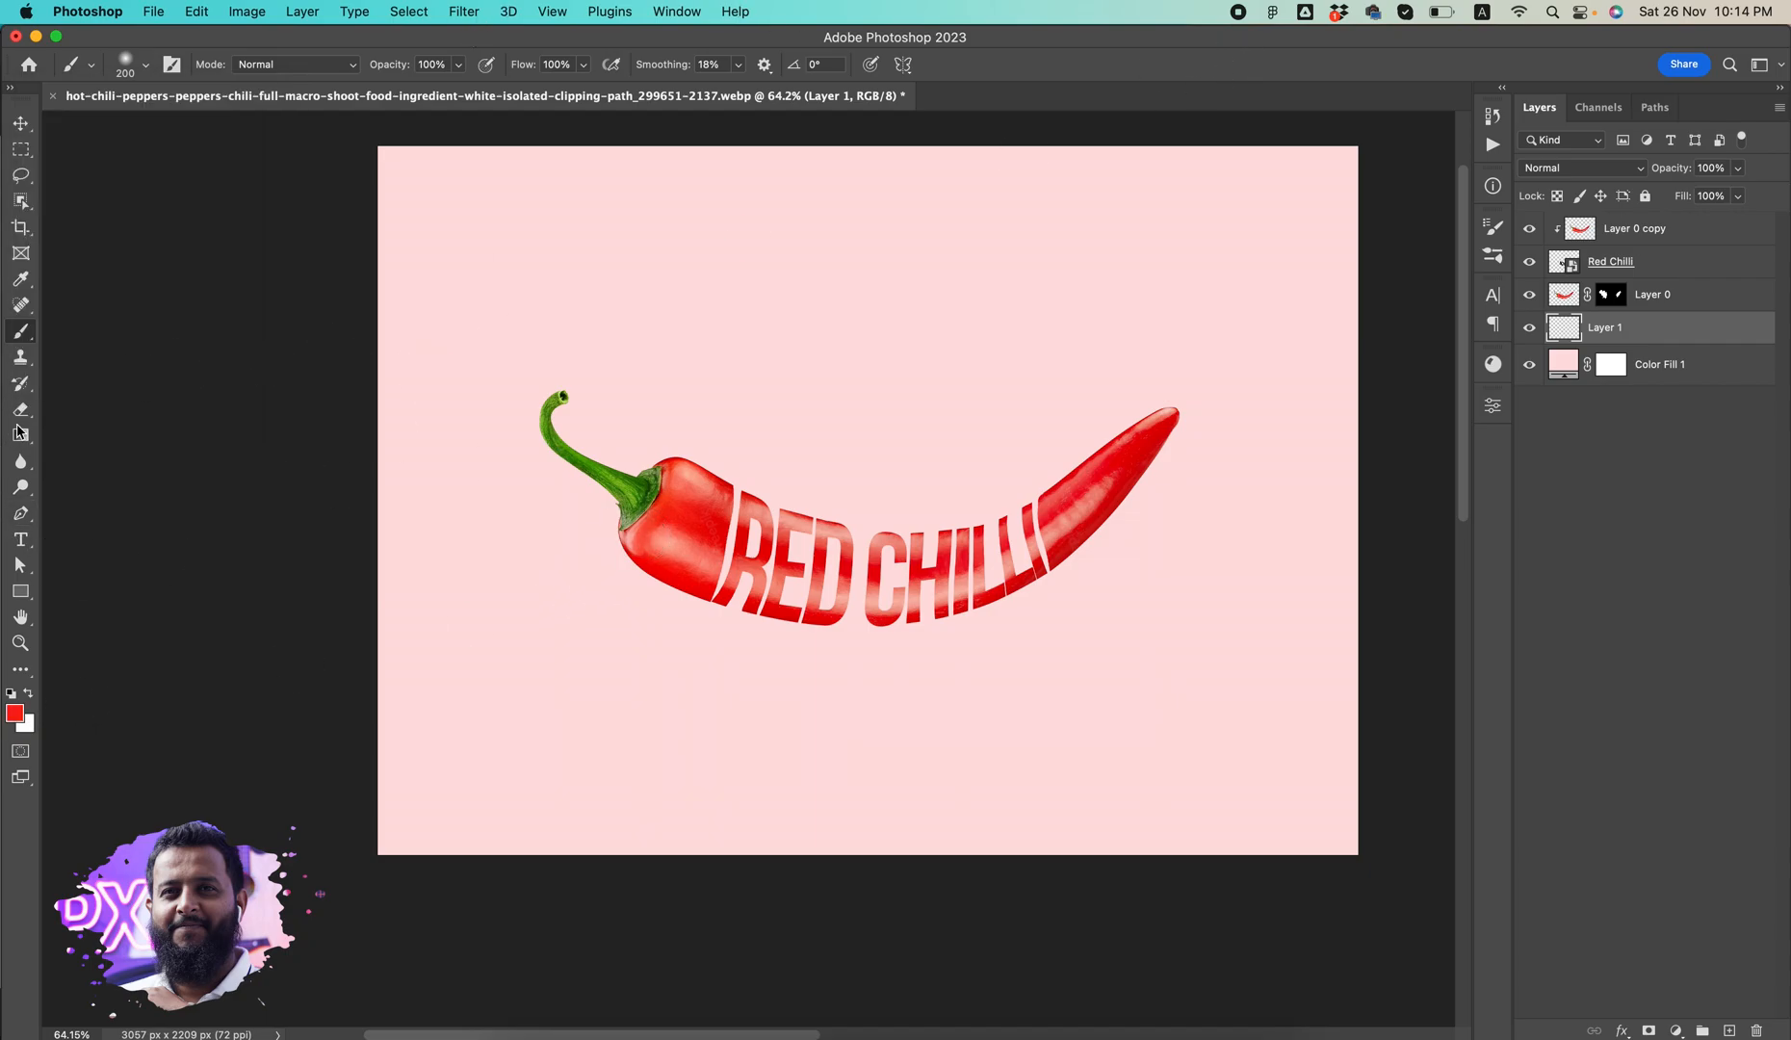
# Sample red from the chilli and darken the foreground color to ad100f.
pyautogui.click(13, 285)
pyautogui.click(700, 528)
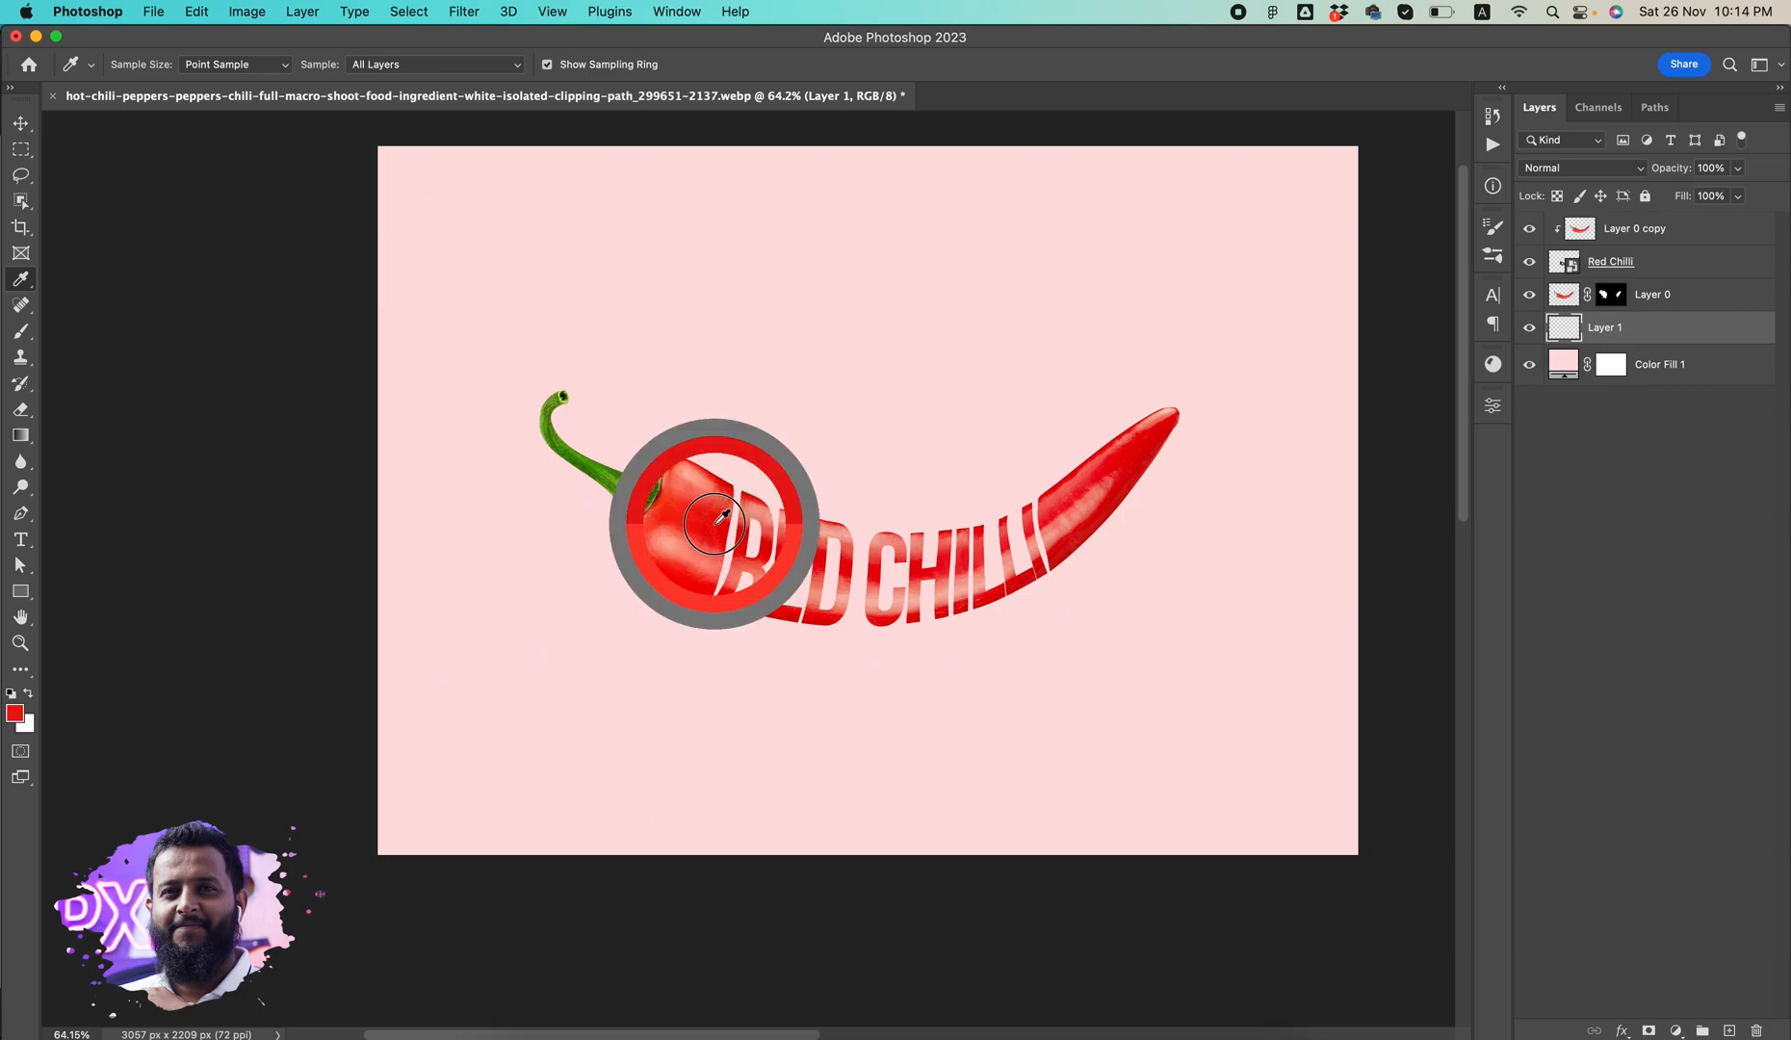
pyautogui.click(21, 719)
pyautogui.click(1458, 337)
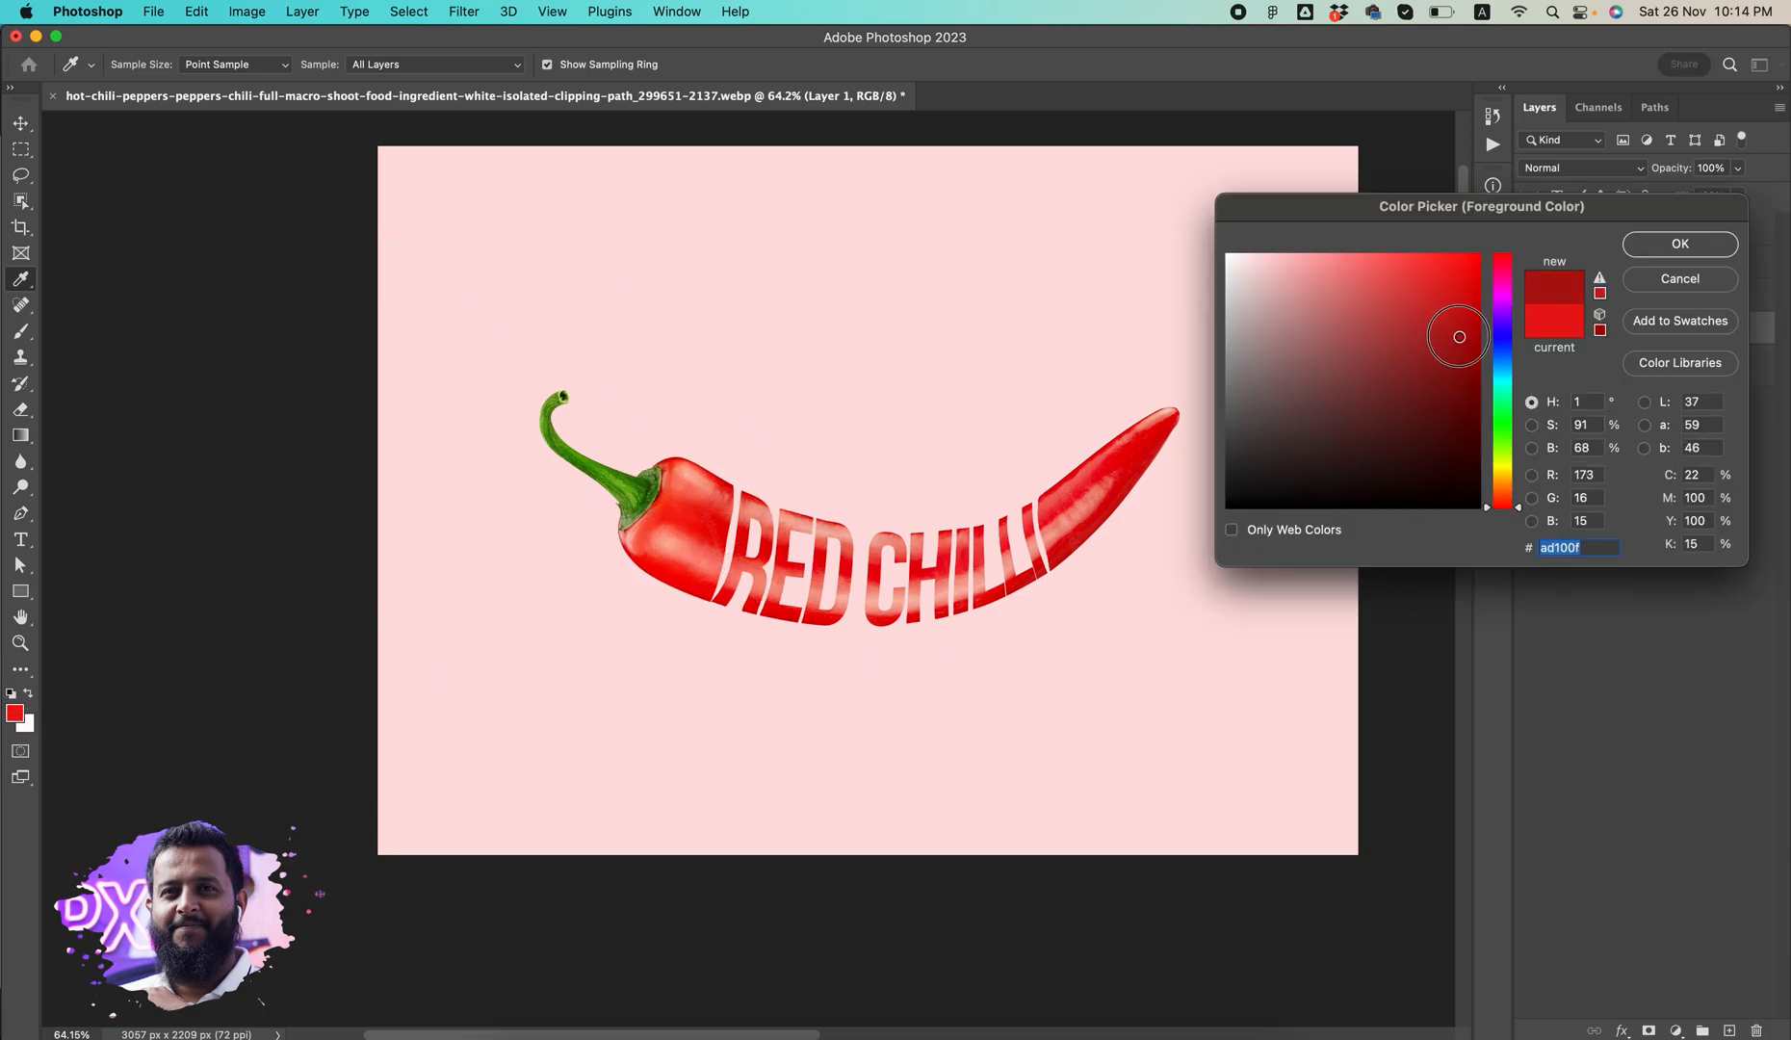
pyautogui.click(1702, 246)
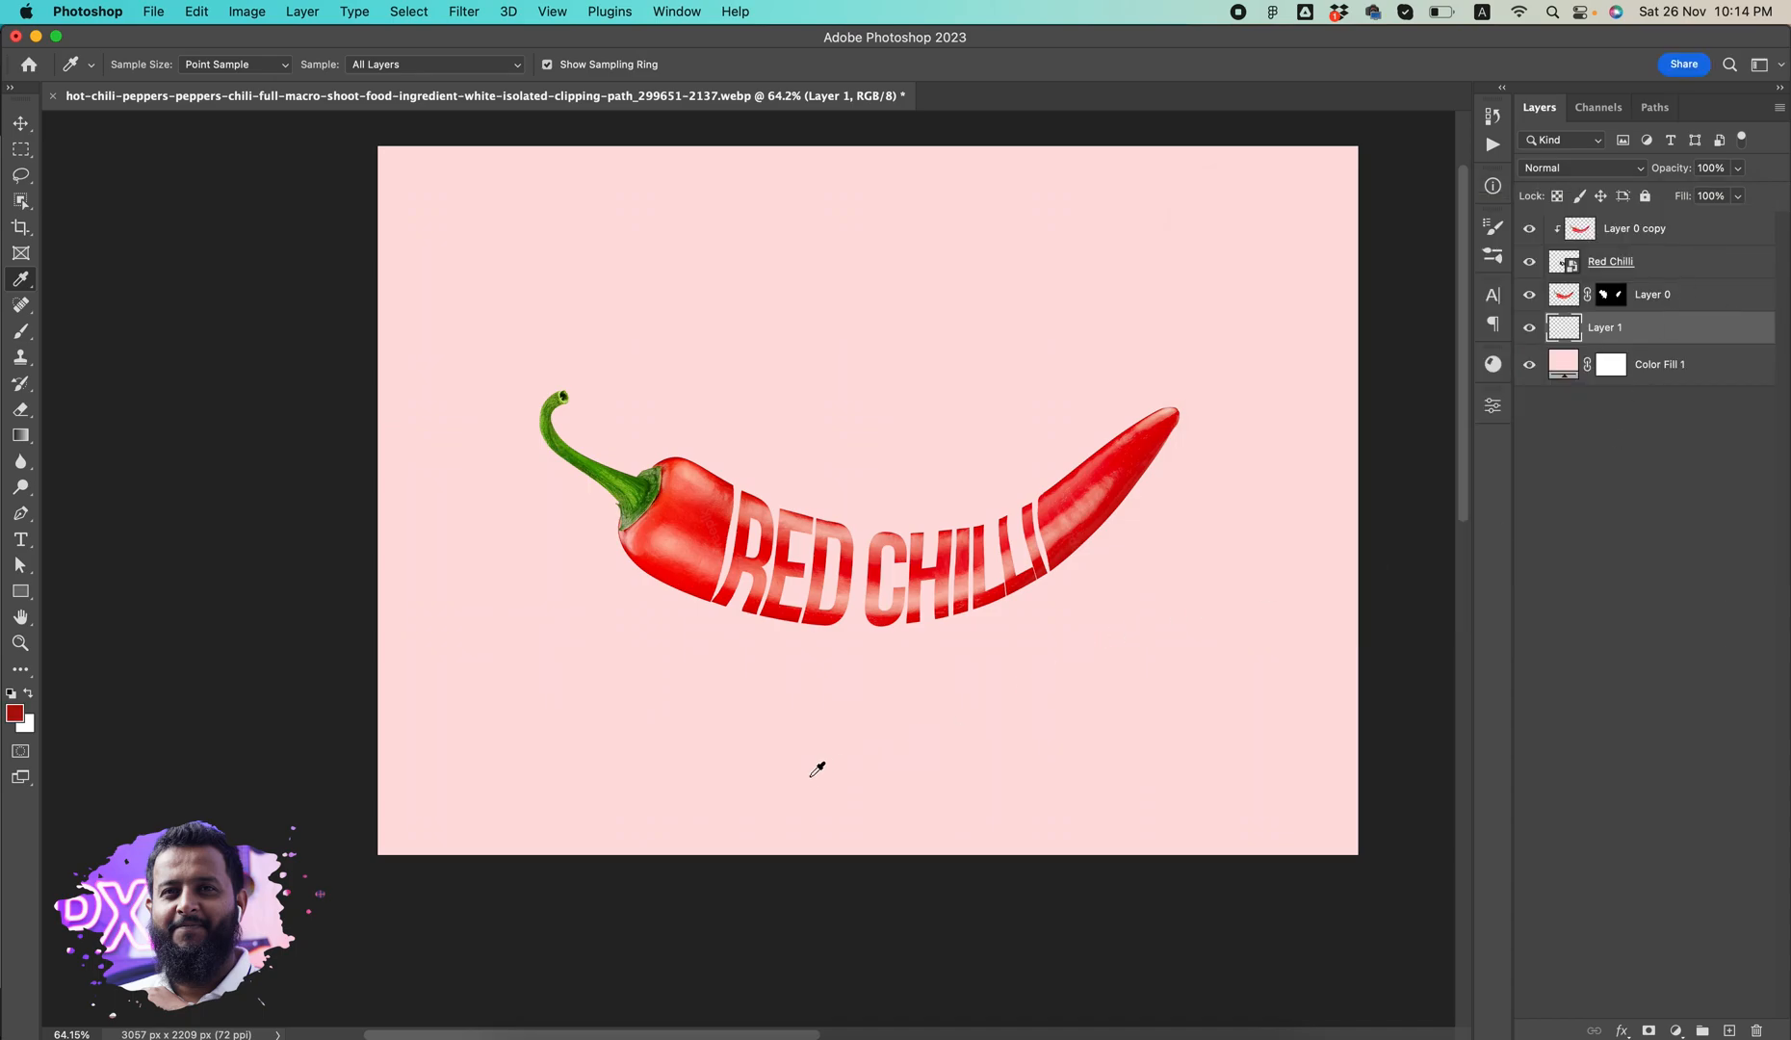
# Enlarge the soft brush to 700 px and paint a single dark red spot on Layer 1 behind the middle of the text.
pyautogui.press('b')
pyautogui.press(']')
pyautogui.press(']')
pyautogui.press(']')
pyautogui.press(']')
pyautogui.press(']')
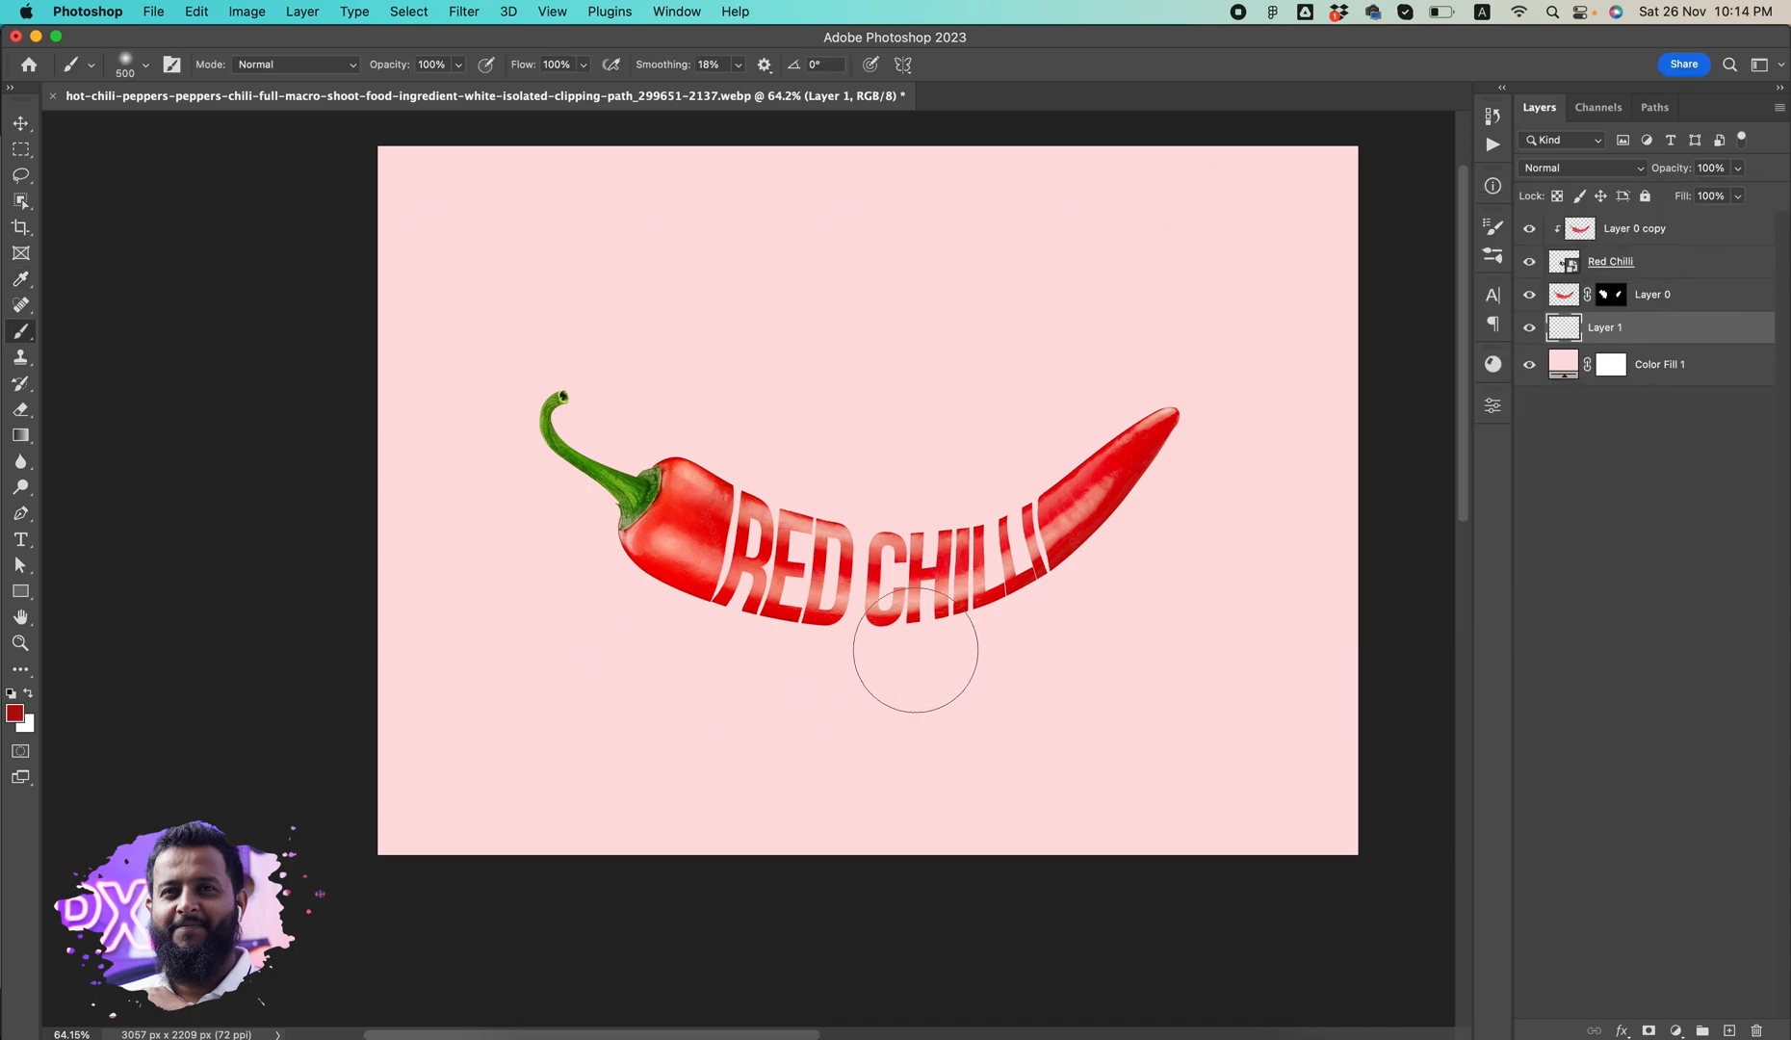
pyautogui.click(867, 587)
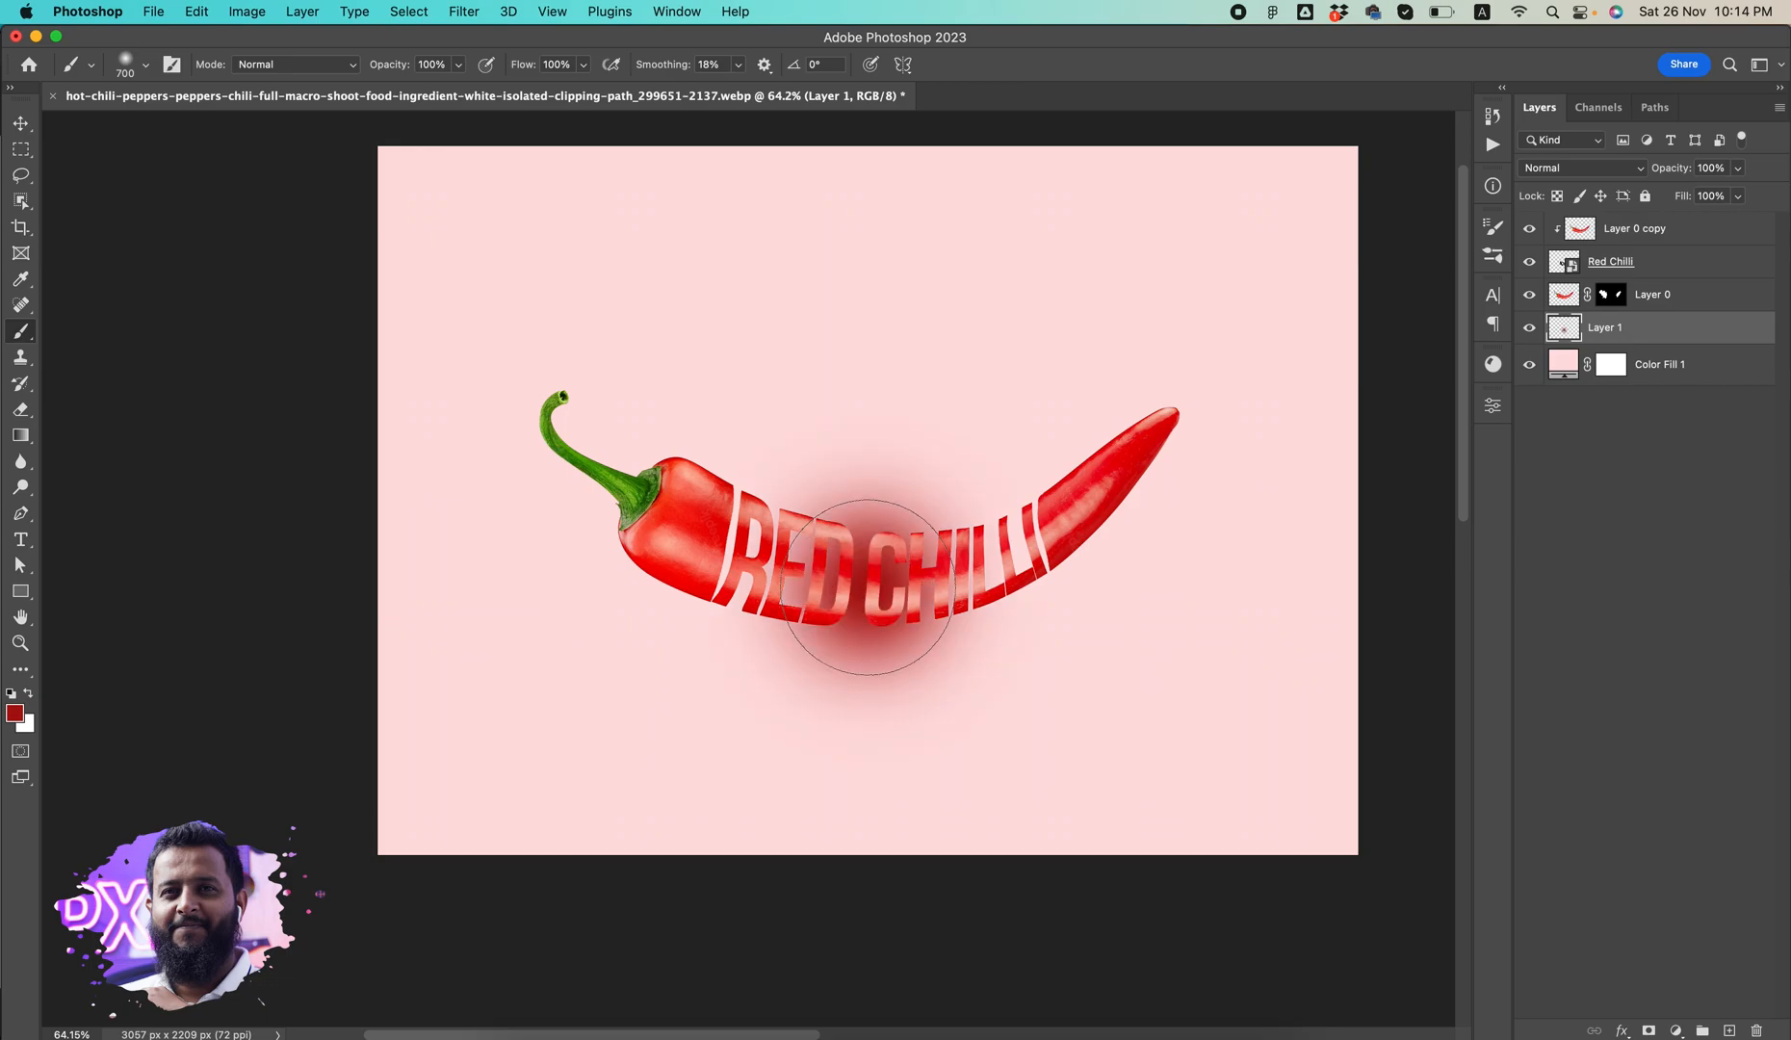
# Transform the red spot into a thin, wide shadow and place it centred below the chilli.
pyautogui.hotkey('ctrl', 't')
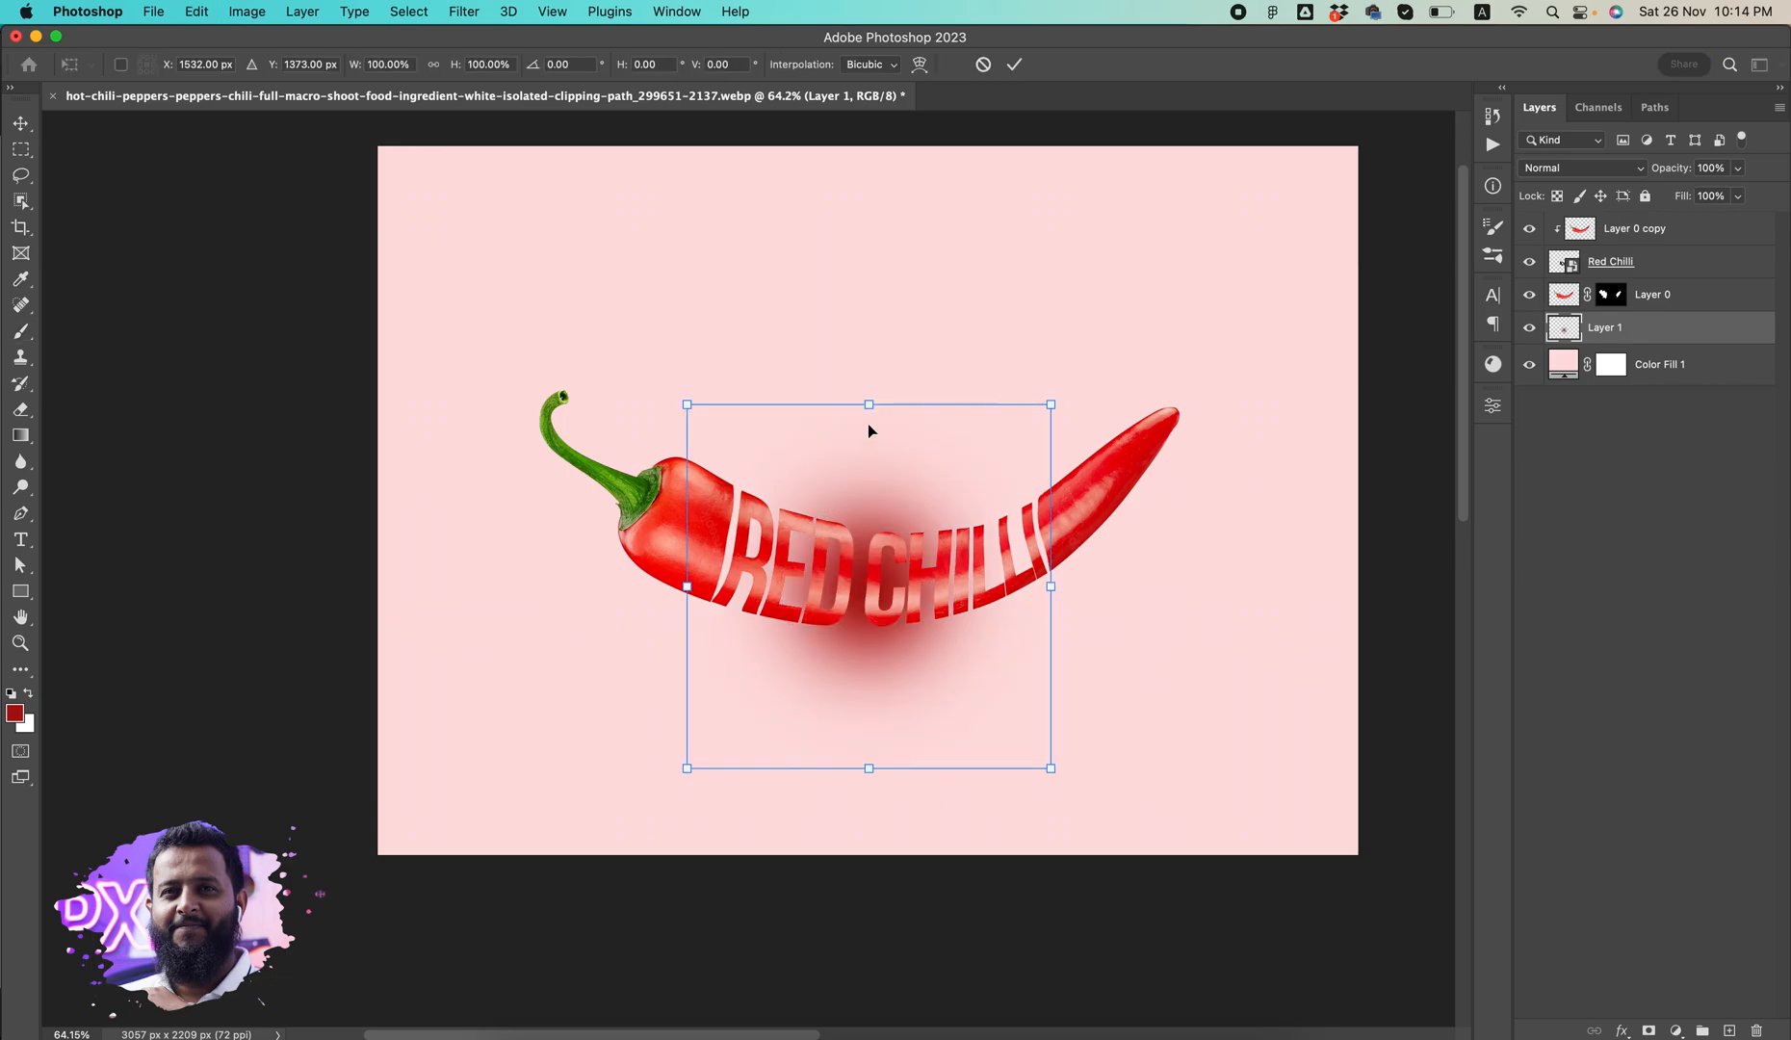
pyautogui.moveTo(869, 405); pyautogui.dragTo(868, 700)
pyautogui.moveTo(1051, 735); pyautogui.dragTo(1163, 735)
pyautogui.moveTo(1043, 717); pyautogui.dragTo(1043, 681)
pyautogui.moveTo(868, 734); pyautogui.dragTo(907, 799)
pyautogui.press('Return')
# Change the Color Fill 1 background to light green e7ffd6.
pyautogui.scroll(5, 895, 714)
pyautogui.click(929, 742)
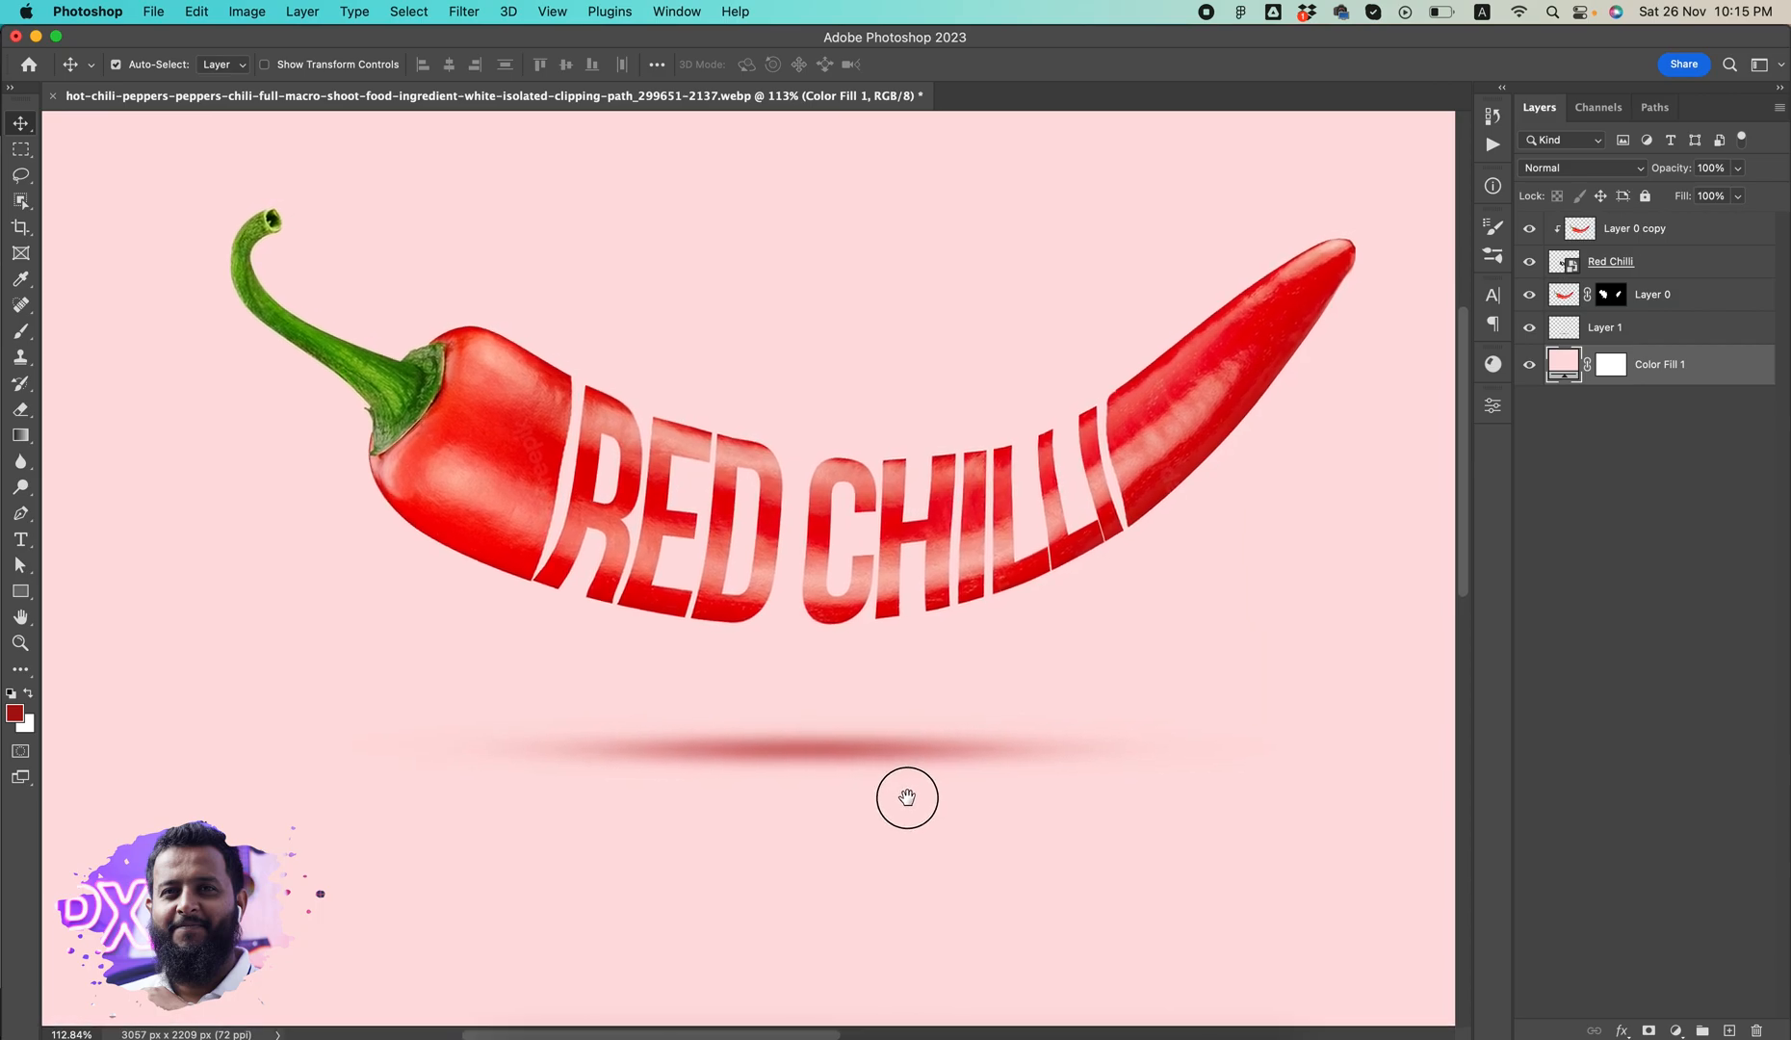
pyautogui.moveTo(892, 673); pyautogui.dragTo(875, 718)
pyautogui.scroll(-2, 876, 718)
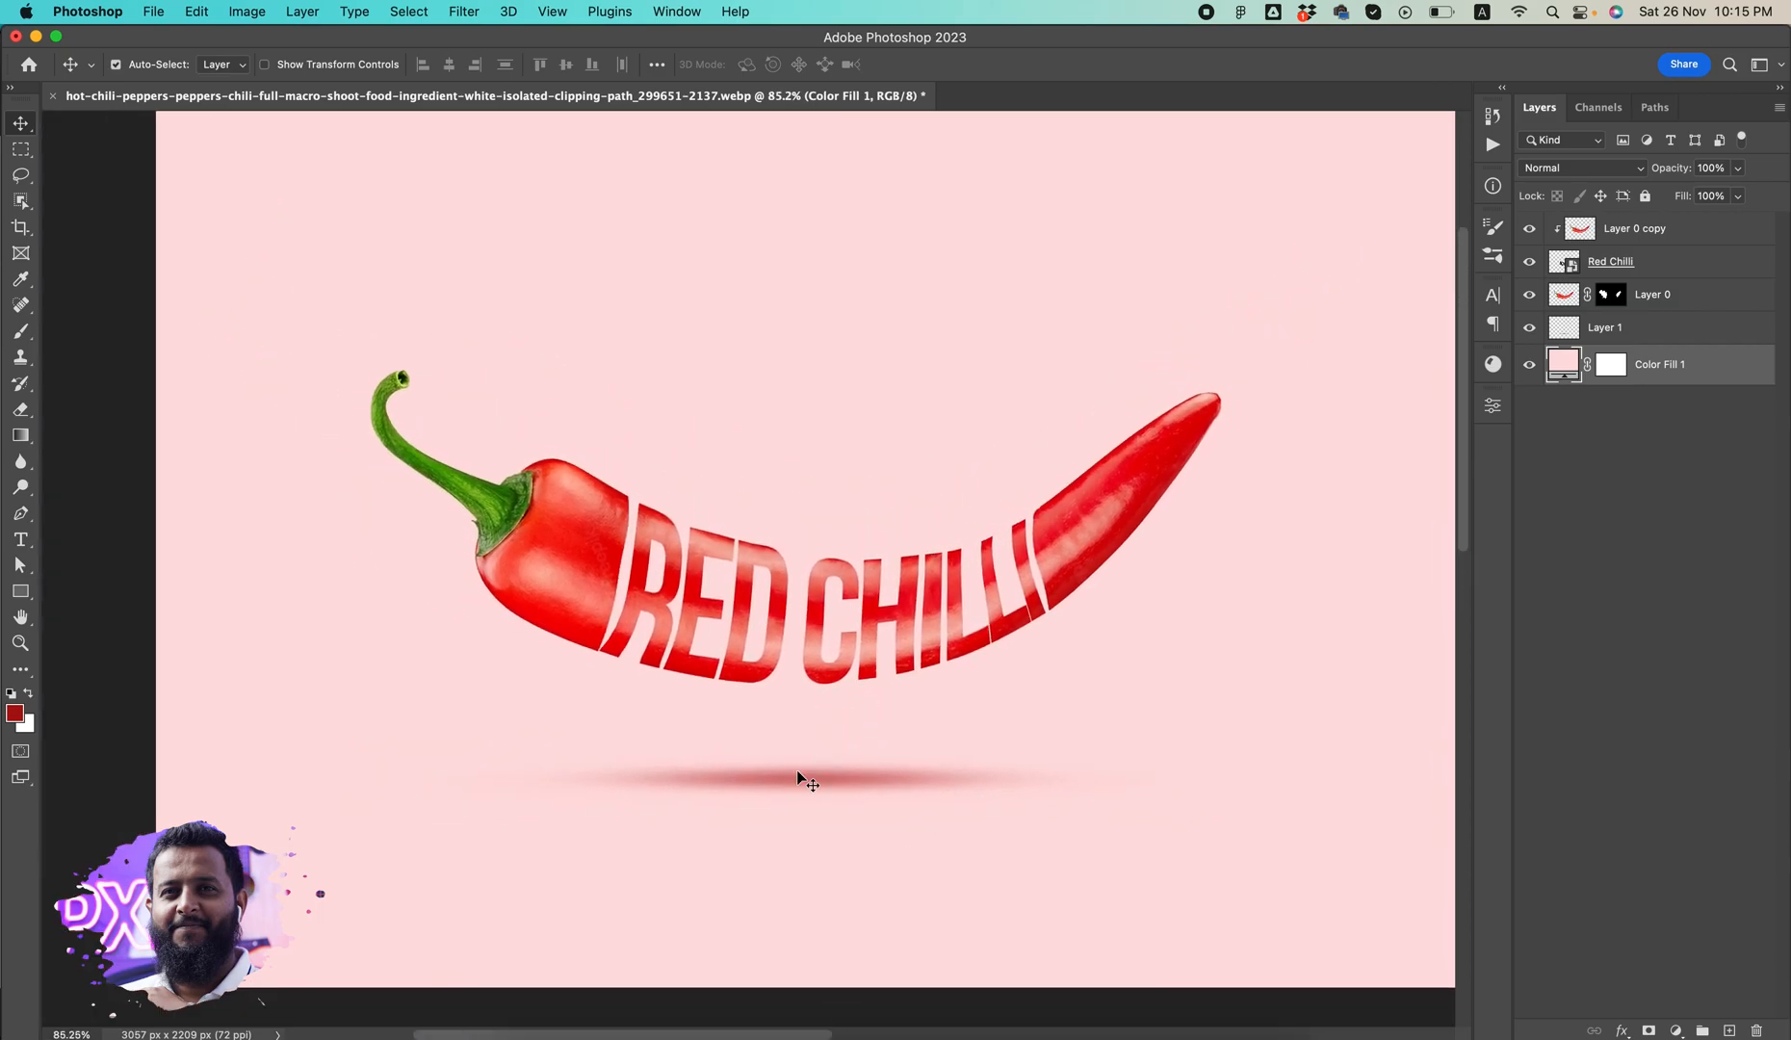
pyautogui.scroll(-2, 840, 780)
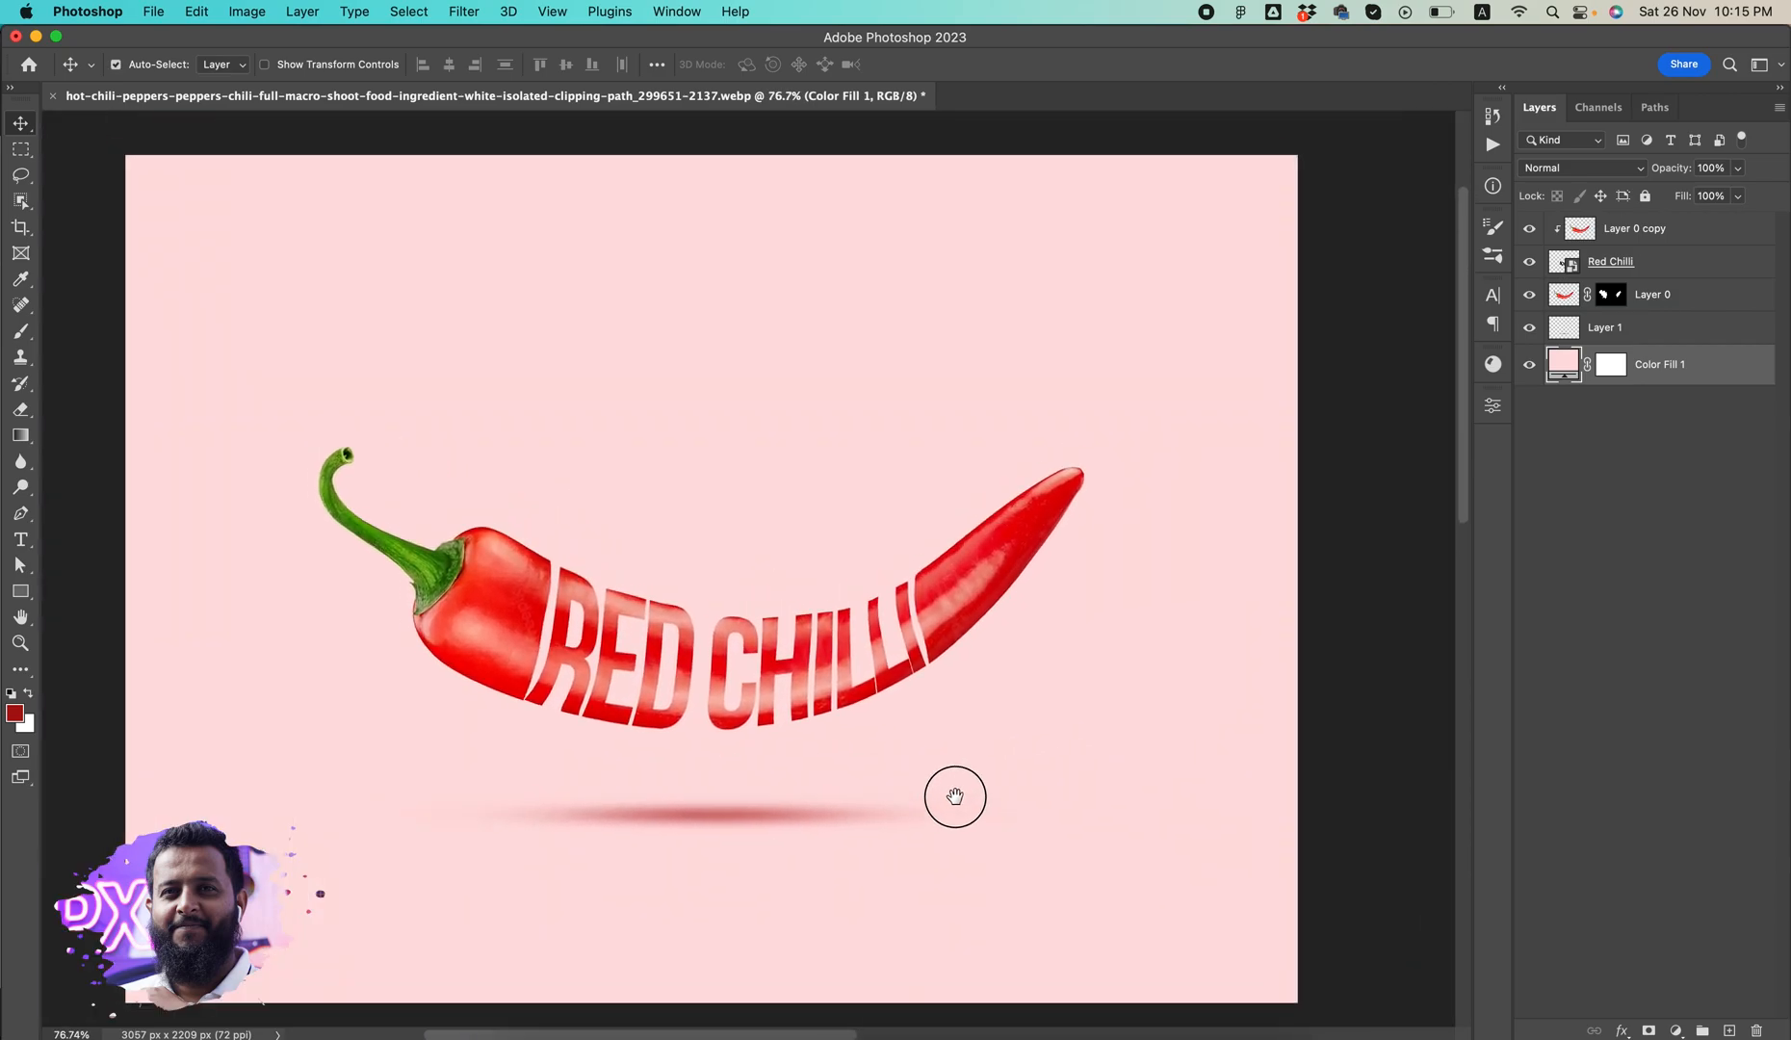
pyautogui.doubleClick(1574, 363)
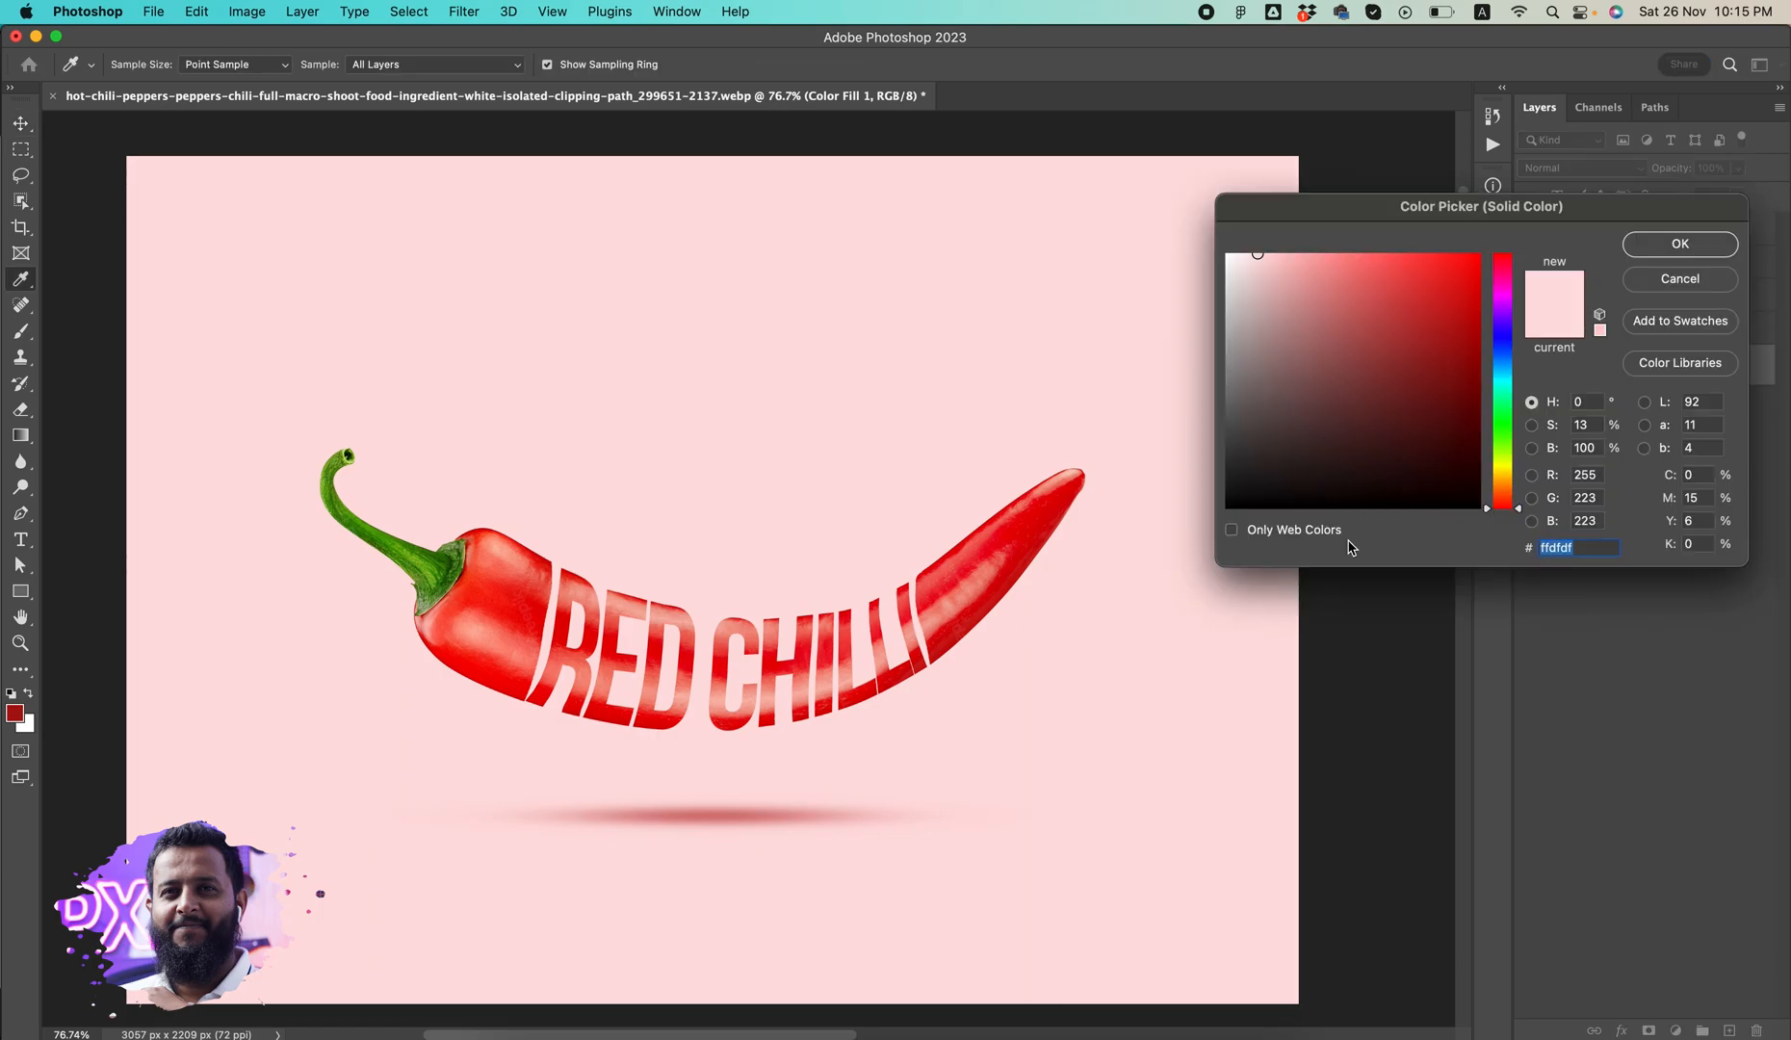
pyautogui.click(473, 549)
pyautogui.click(415, 545)
pyautogui.click(414, 548)
pyautogui.click(409, 567)
pyautogui.moveTo(1404, 368)
pyautogui.mouseDown()
pyautogui.moveTo(1406, 222)
pyautogui.moveTo(1226, 176)
pyautogui.moveTo(1267, 168)
pyautogui.mouseUp()
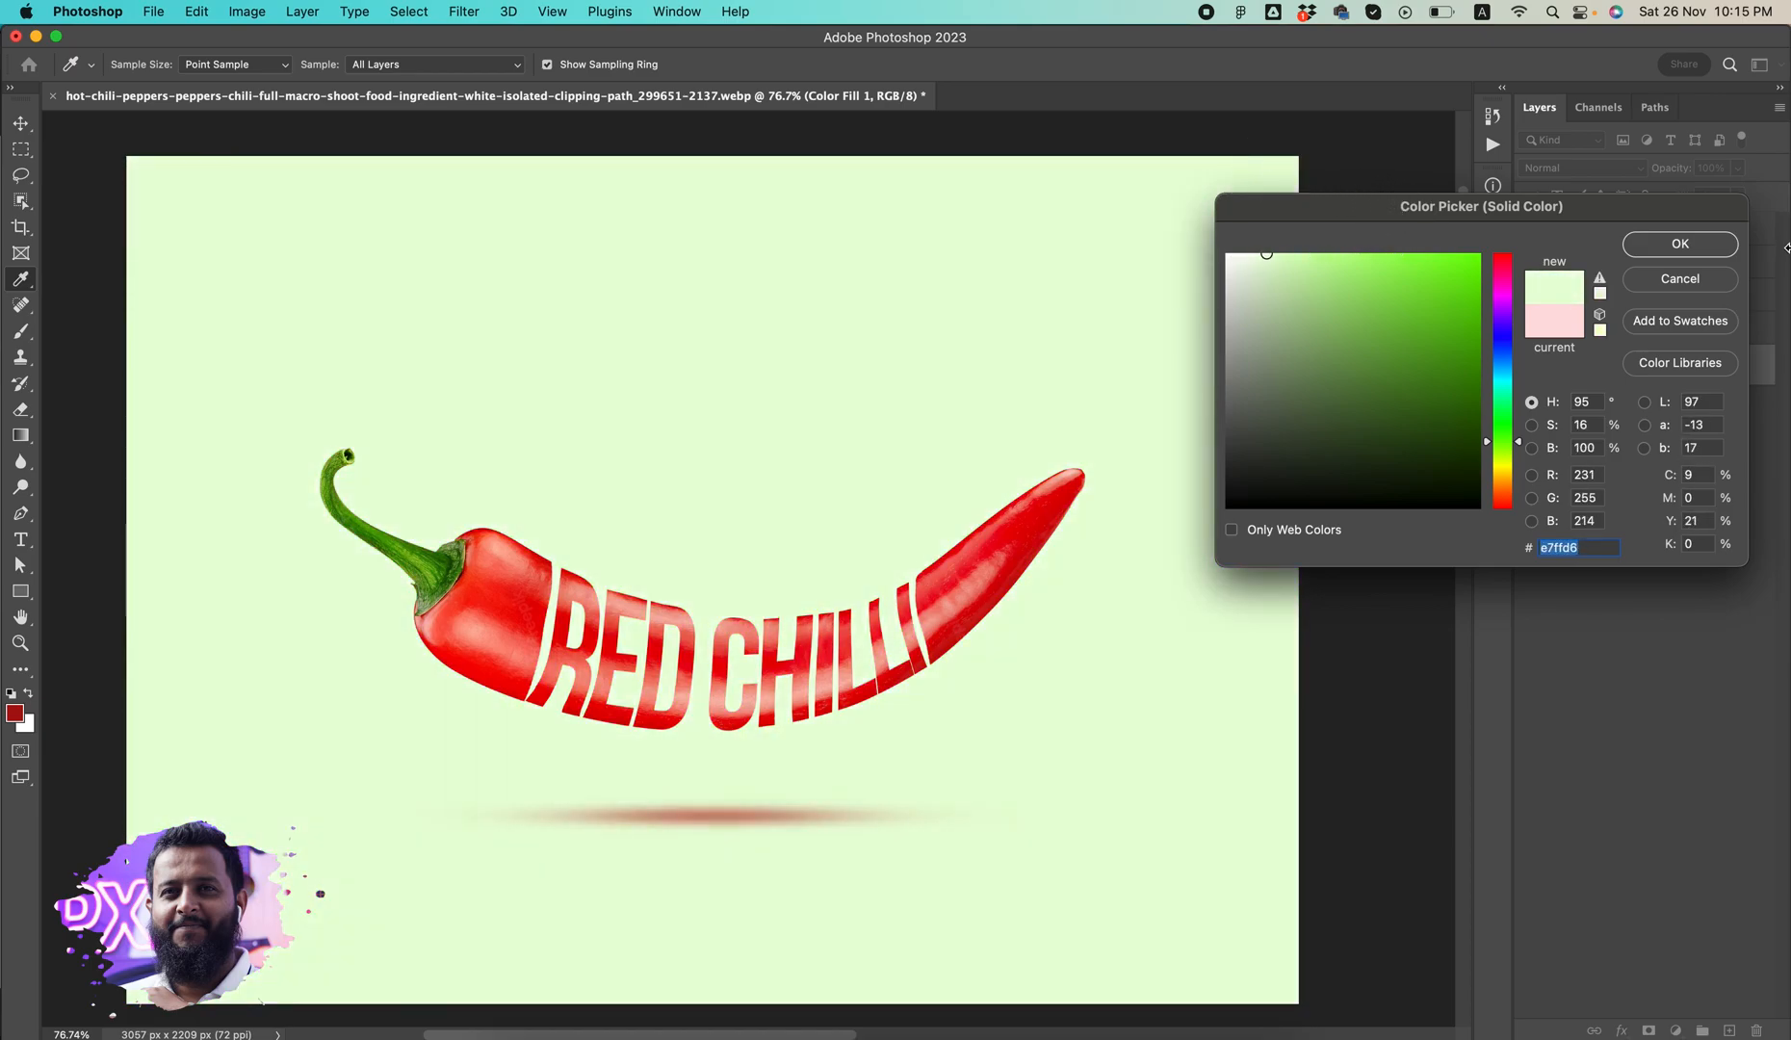
pyautogui.click(1697, 246)
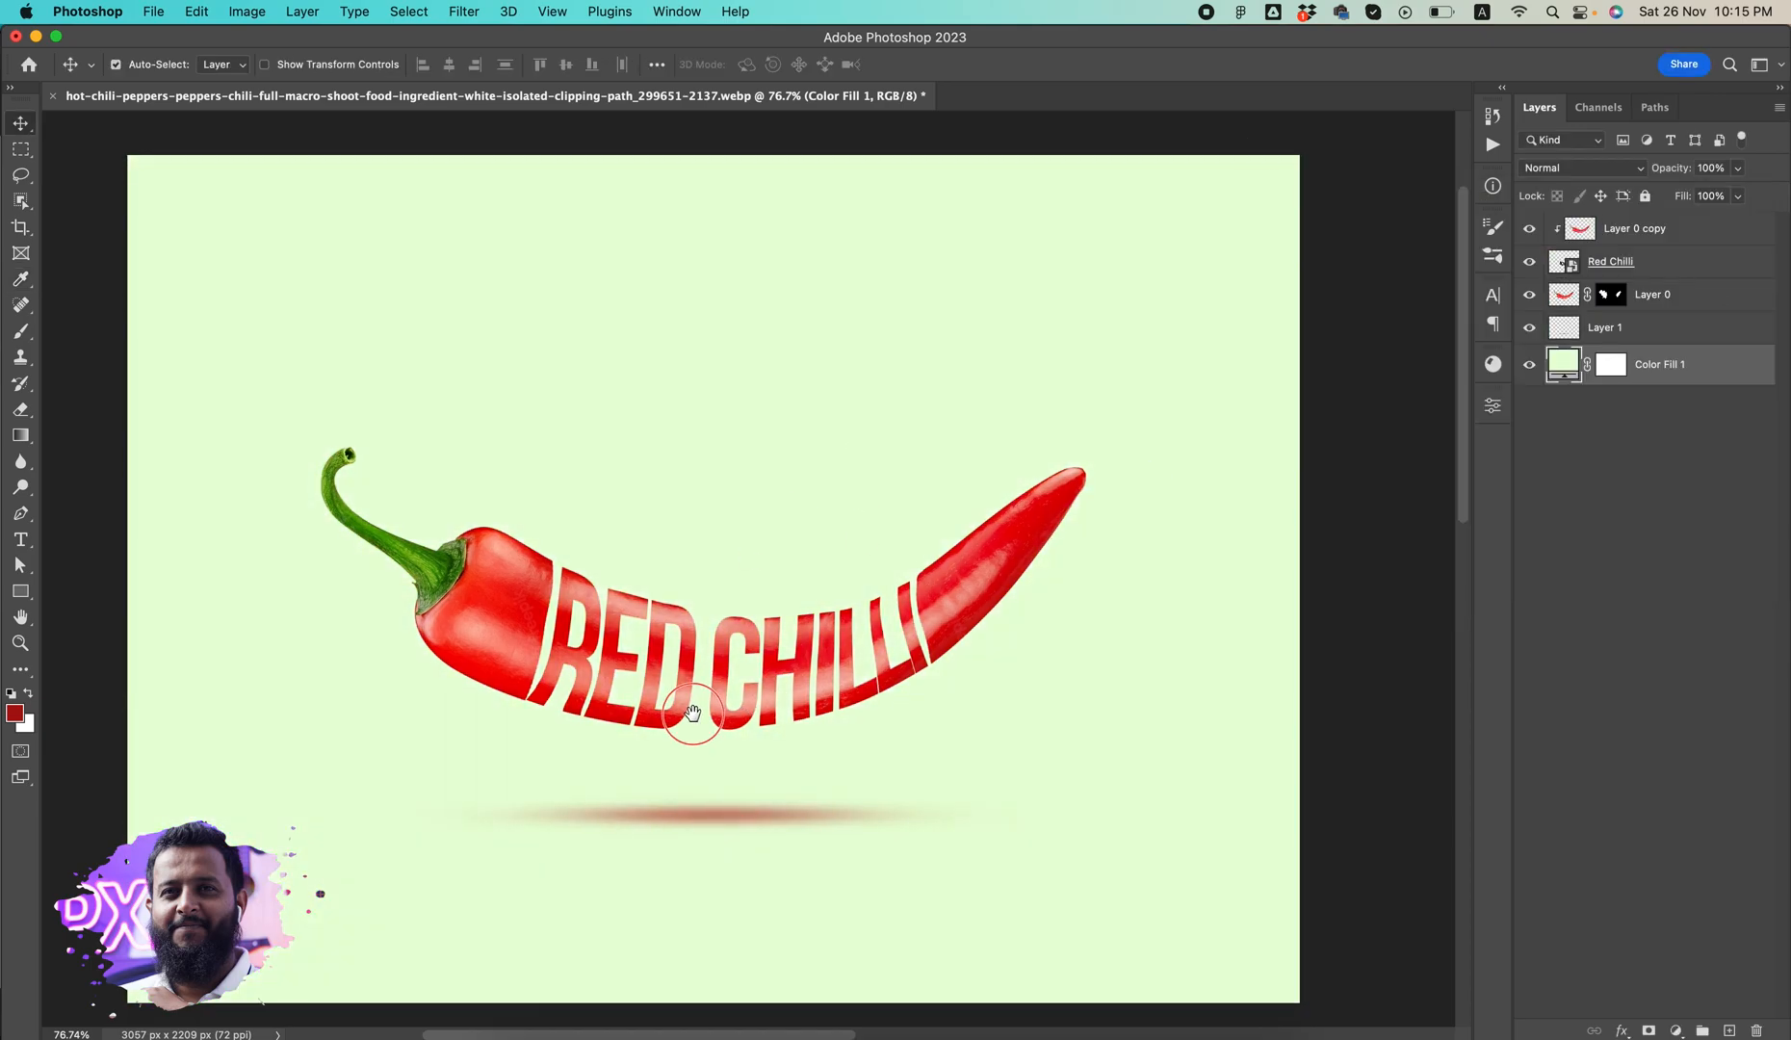
# Open the contents of the Red Chilli smart object and replace the word CHILLI with MIRCHI.
pyautogui.moveTo(700, 712); pyautogui.dragTo(775, 664)
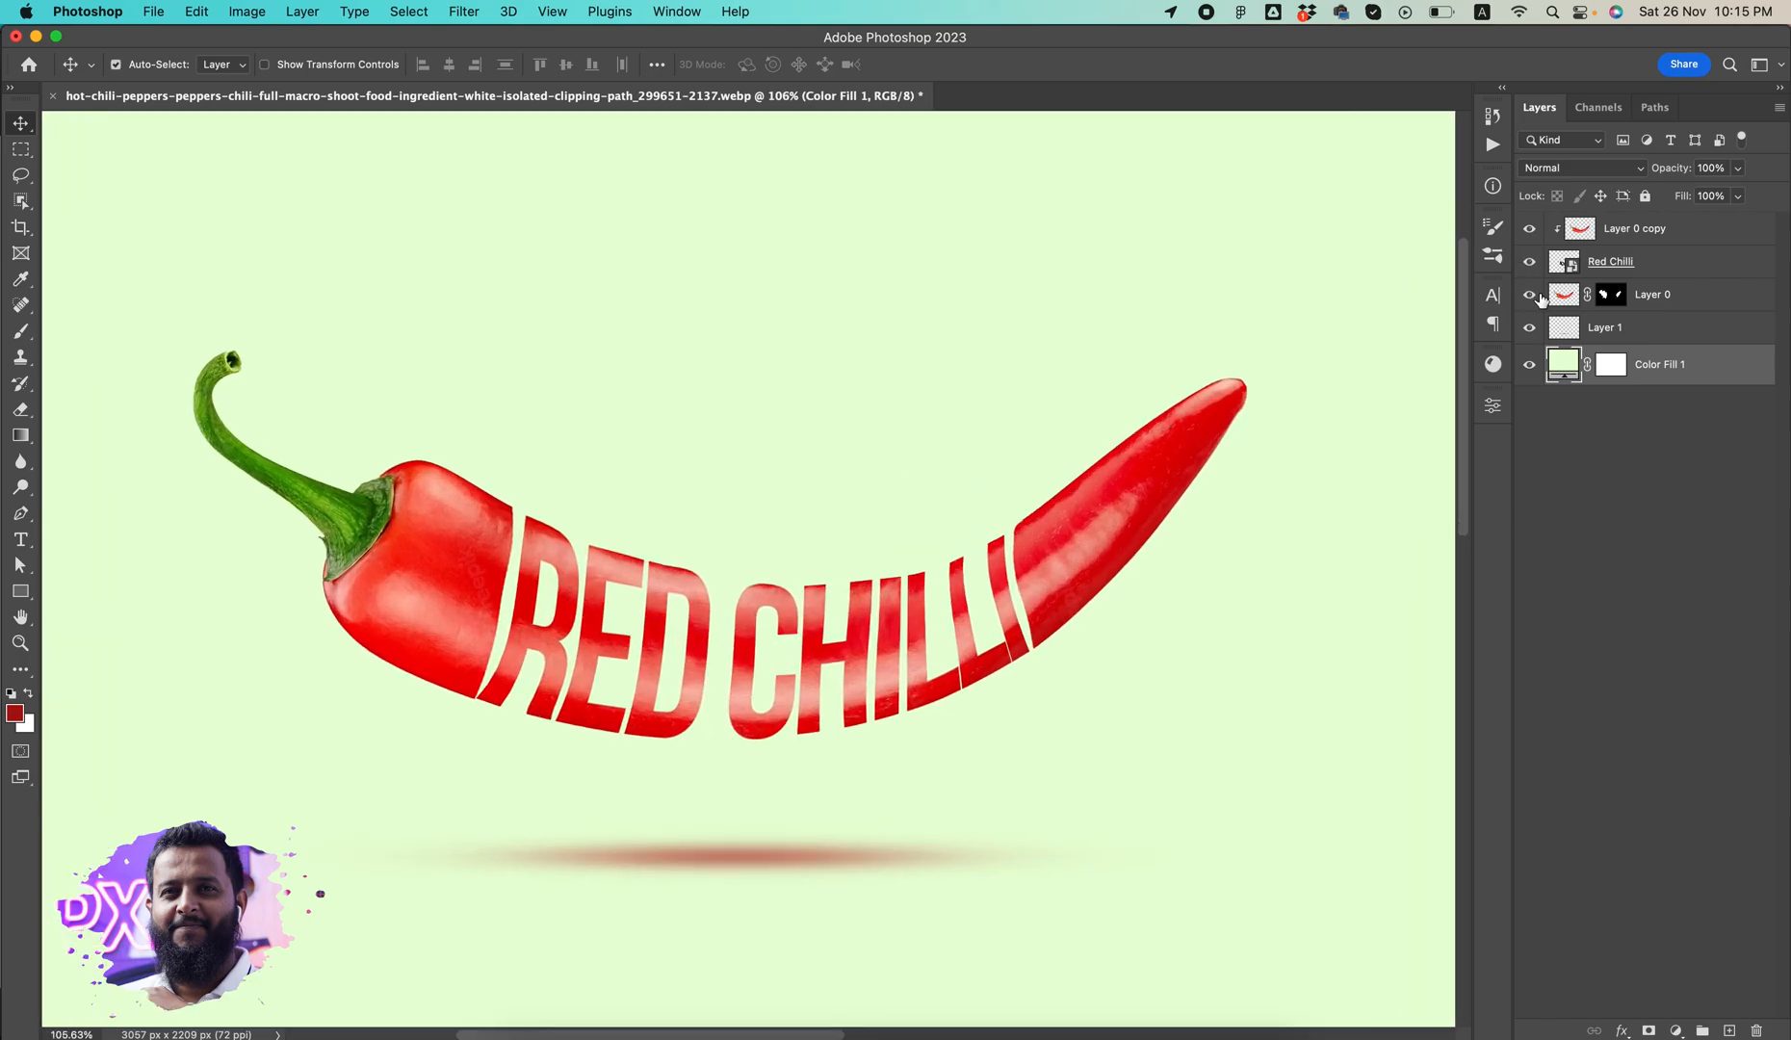
pyautogui.doubleClick(1572, 264)
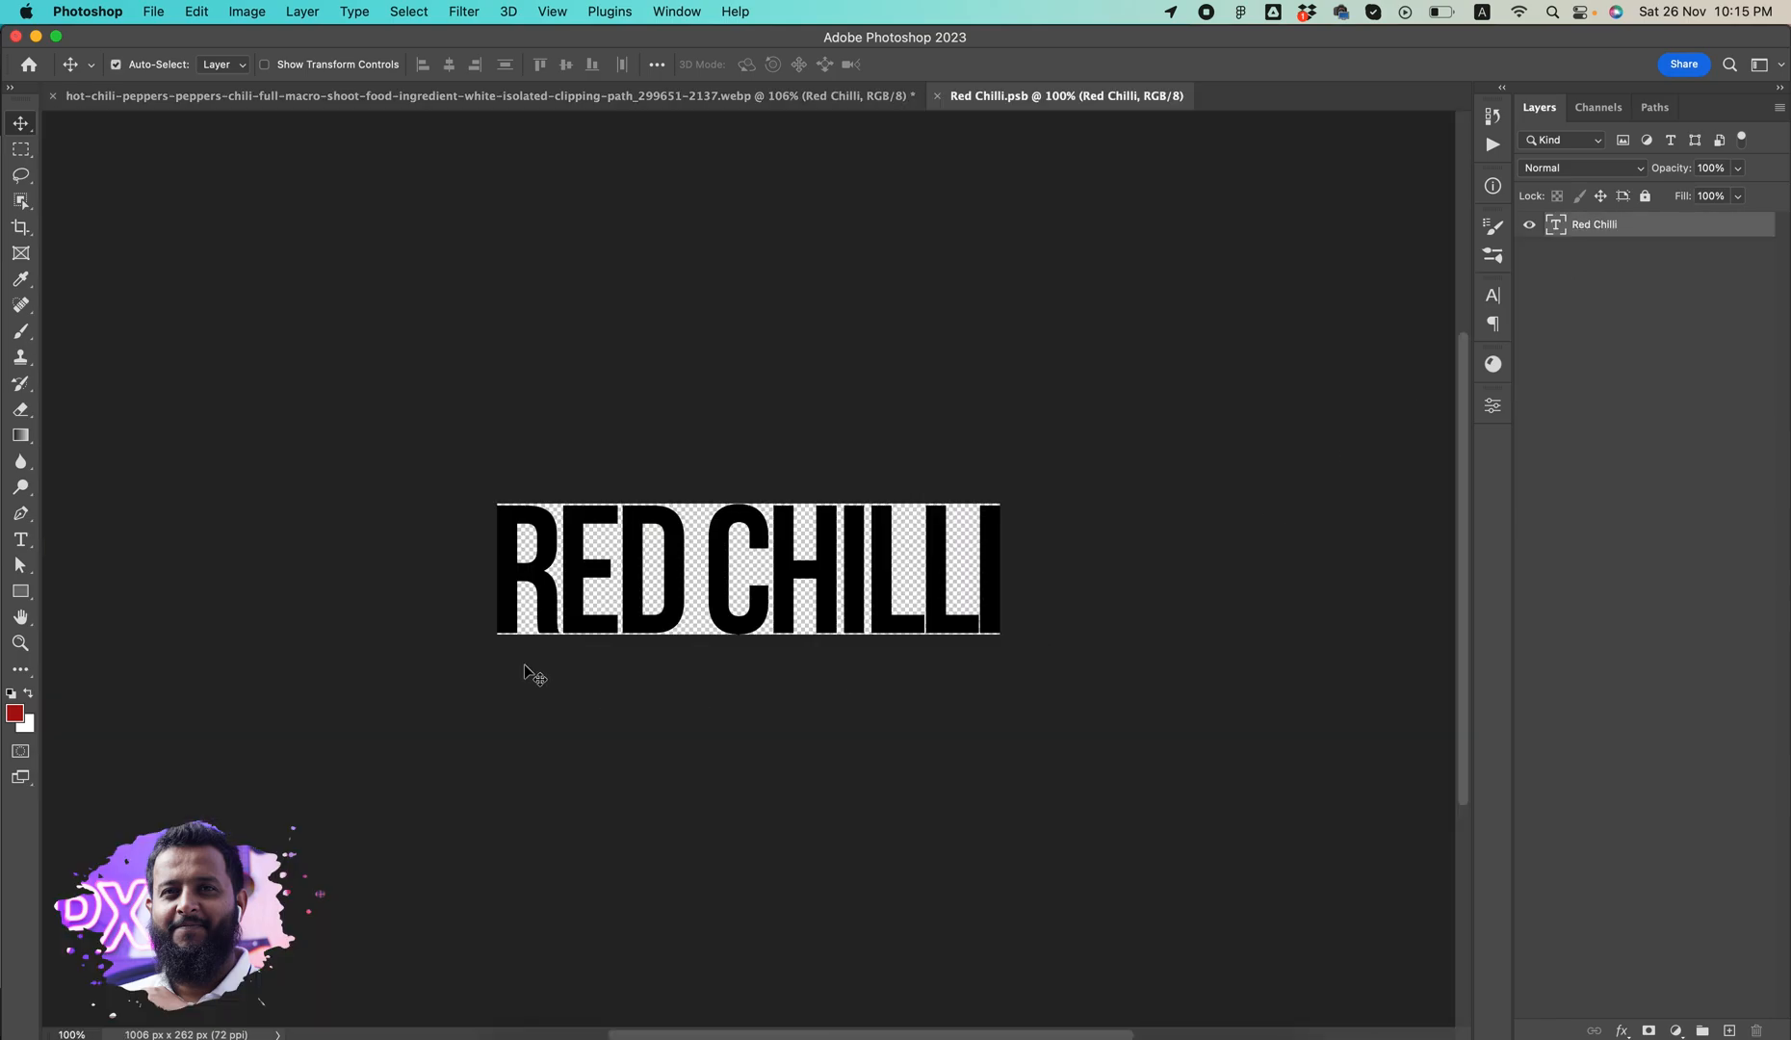
pyautogui.moveTo(572, 595); pyautogui.dragTo(600, 588)
pyautogui.press('t')
pyautogui.click(864, 544)
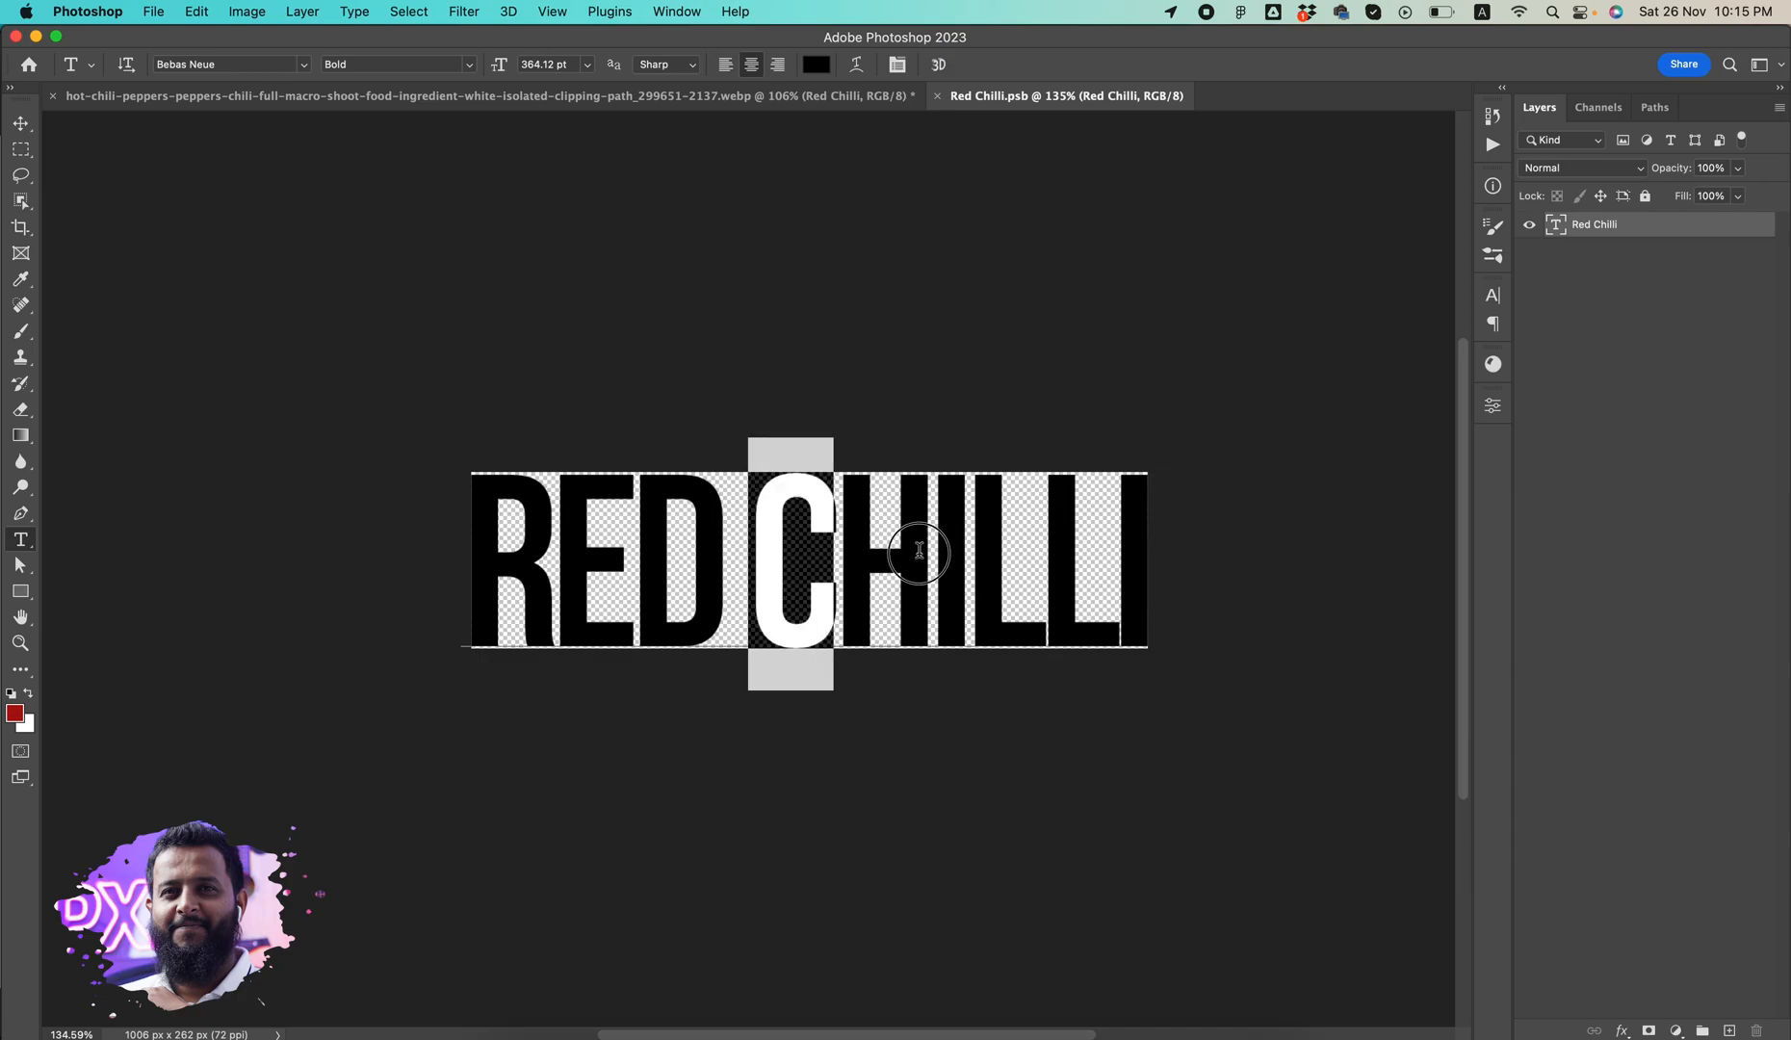
pyautogui.doubleClick(864, 544)
pyautogui.write('MIRCH')
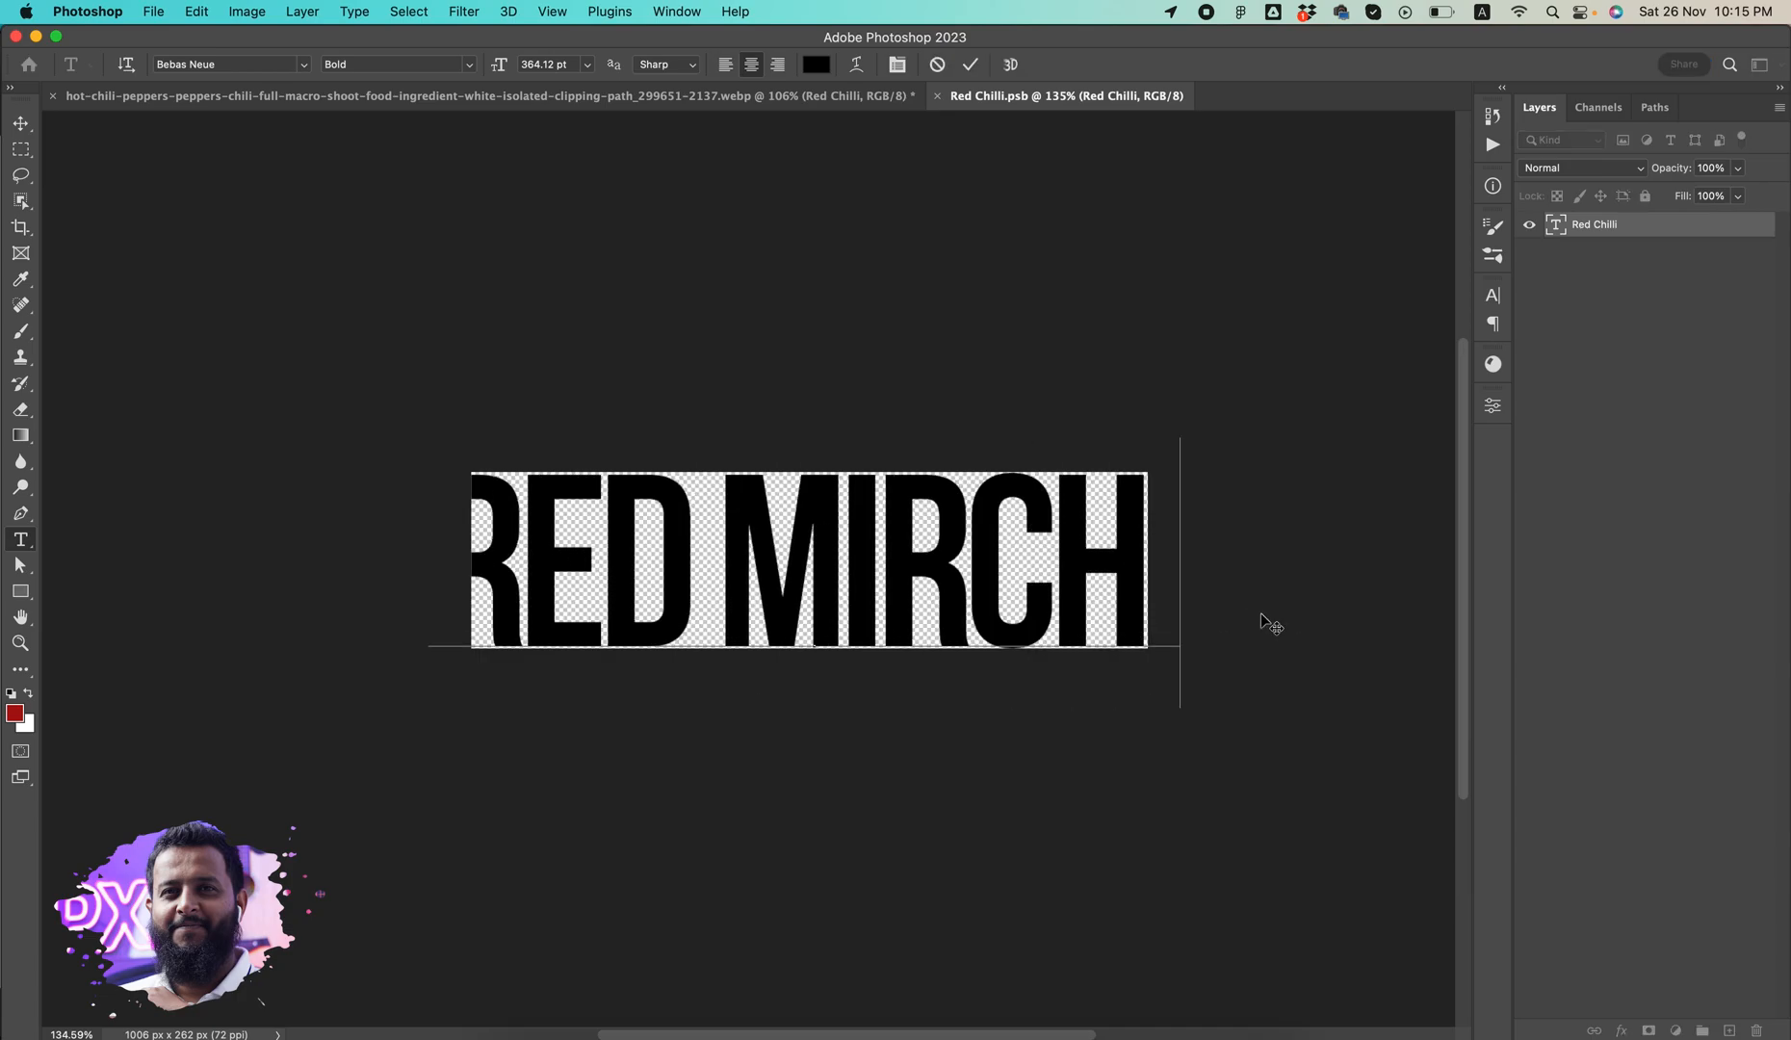
pyautogui.click(19, 124)
# Scale the RED MIRCHI text to about 89% width and 101.5% height so it fits inside the smart object's canvas.
pyautogui.press('super+t')
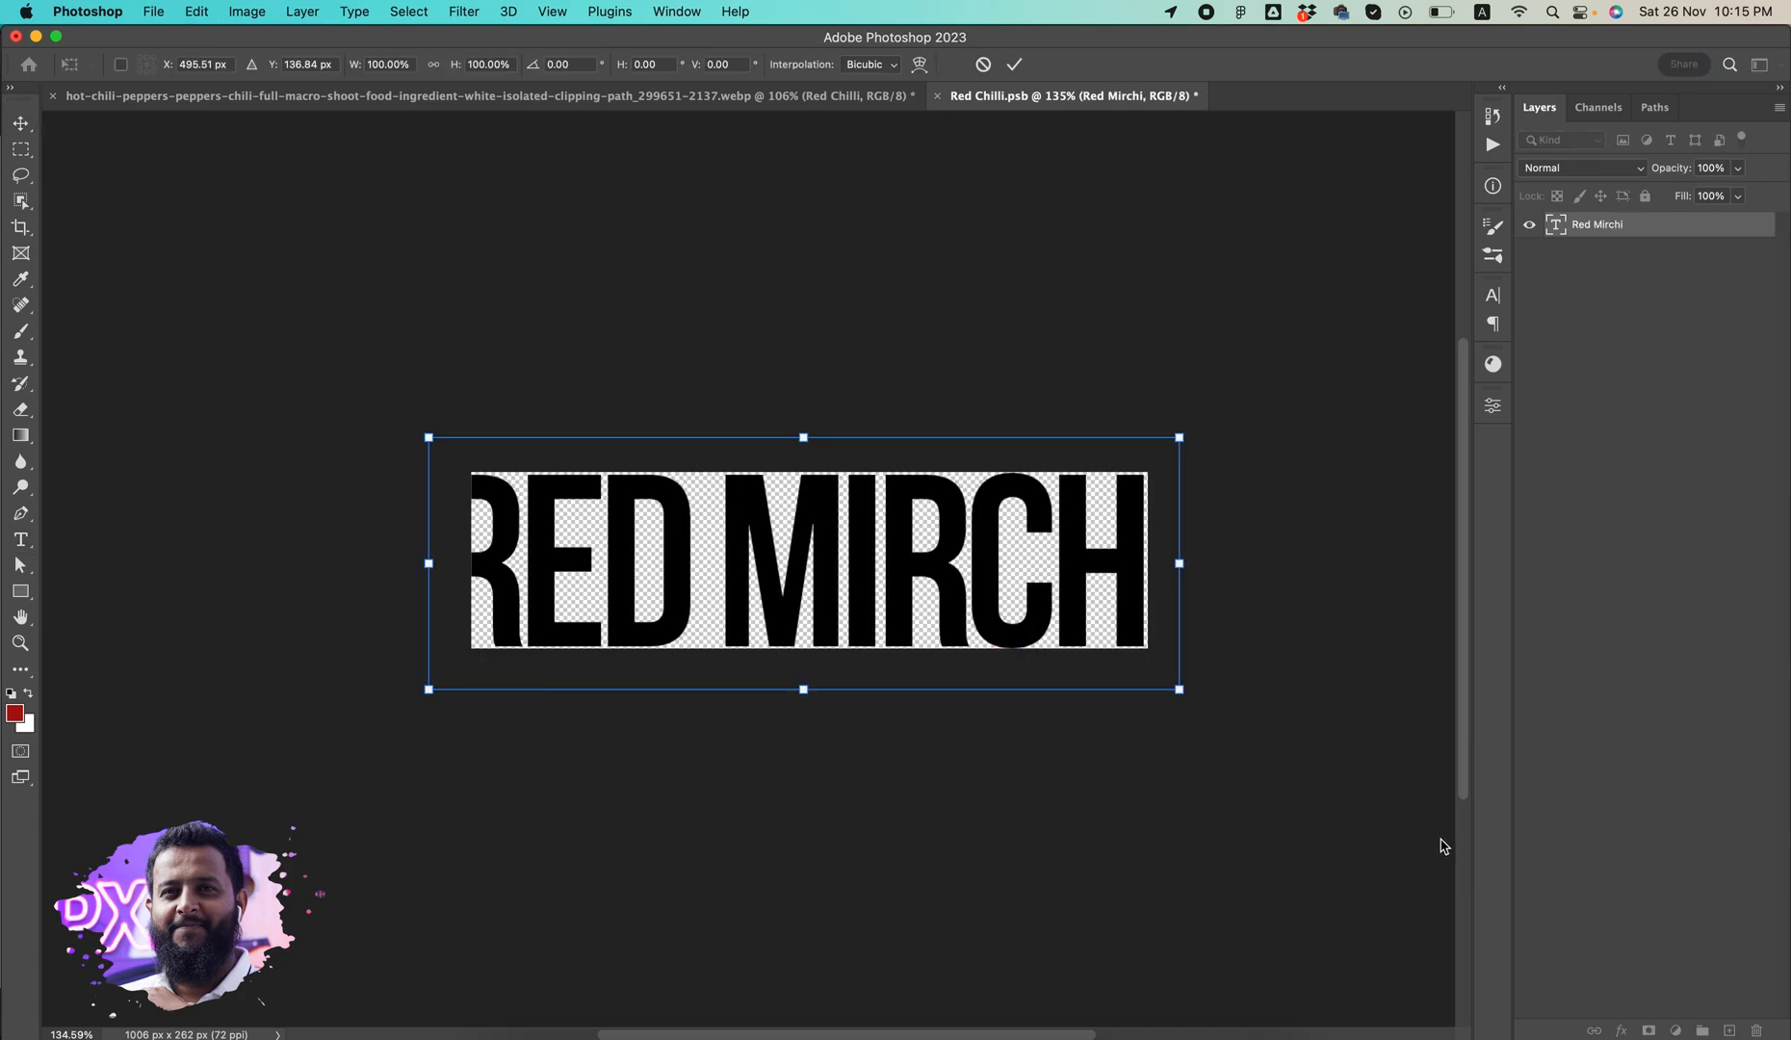
pyautogui.moveTo(1177, 687); pyautogui.dragTo(1143, 683)
pyautogui.moveTo(804, 447); pyautogui.dragTo(806, 430)
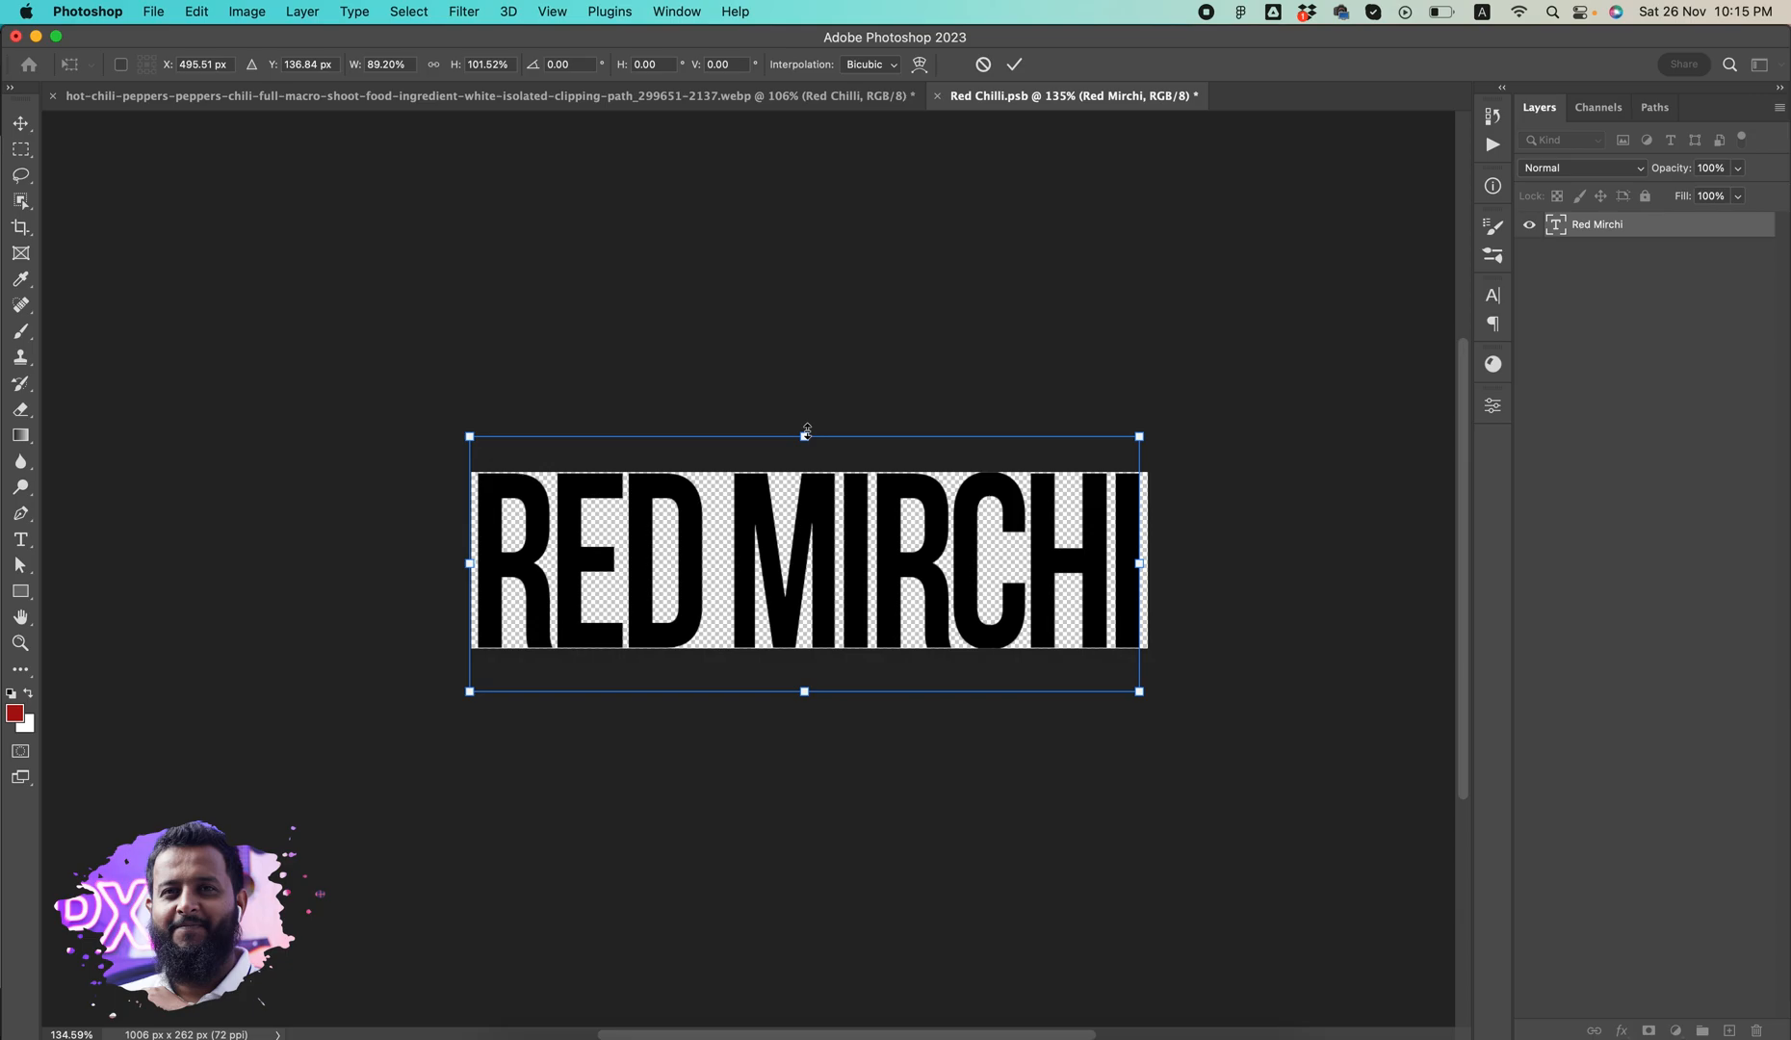
pyautogui.moveTo(1148, 569); pyautogui.dragTo(1143, 572)
pyautogui.press('Return')
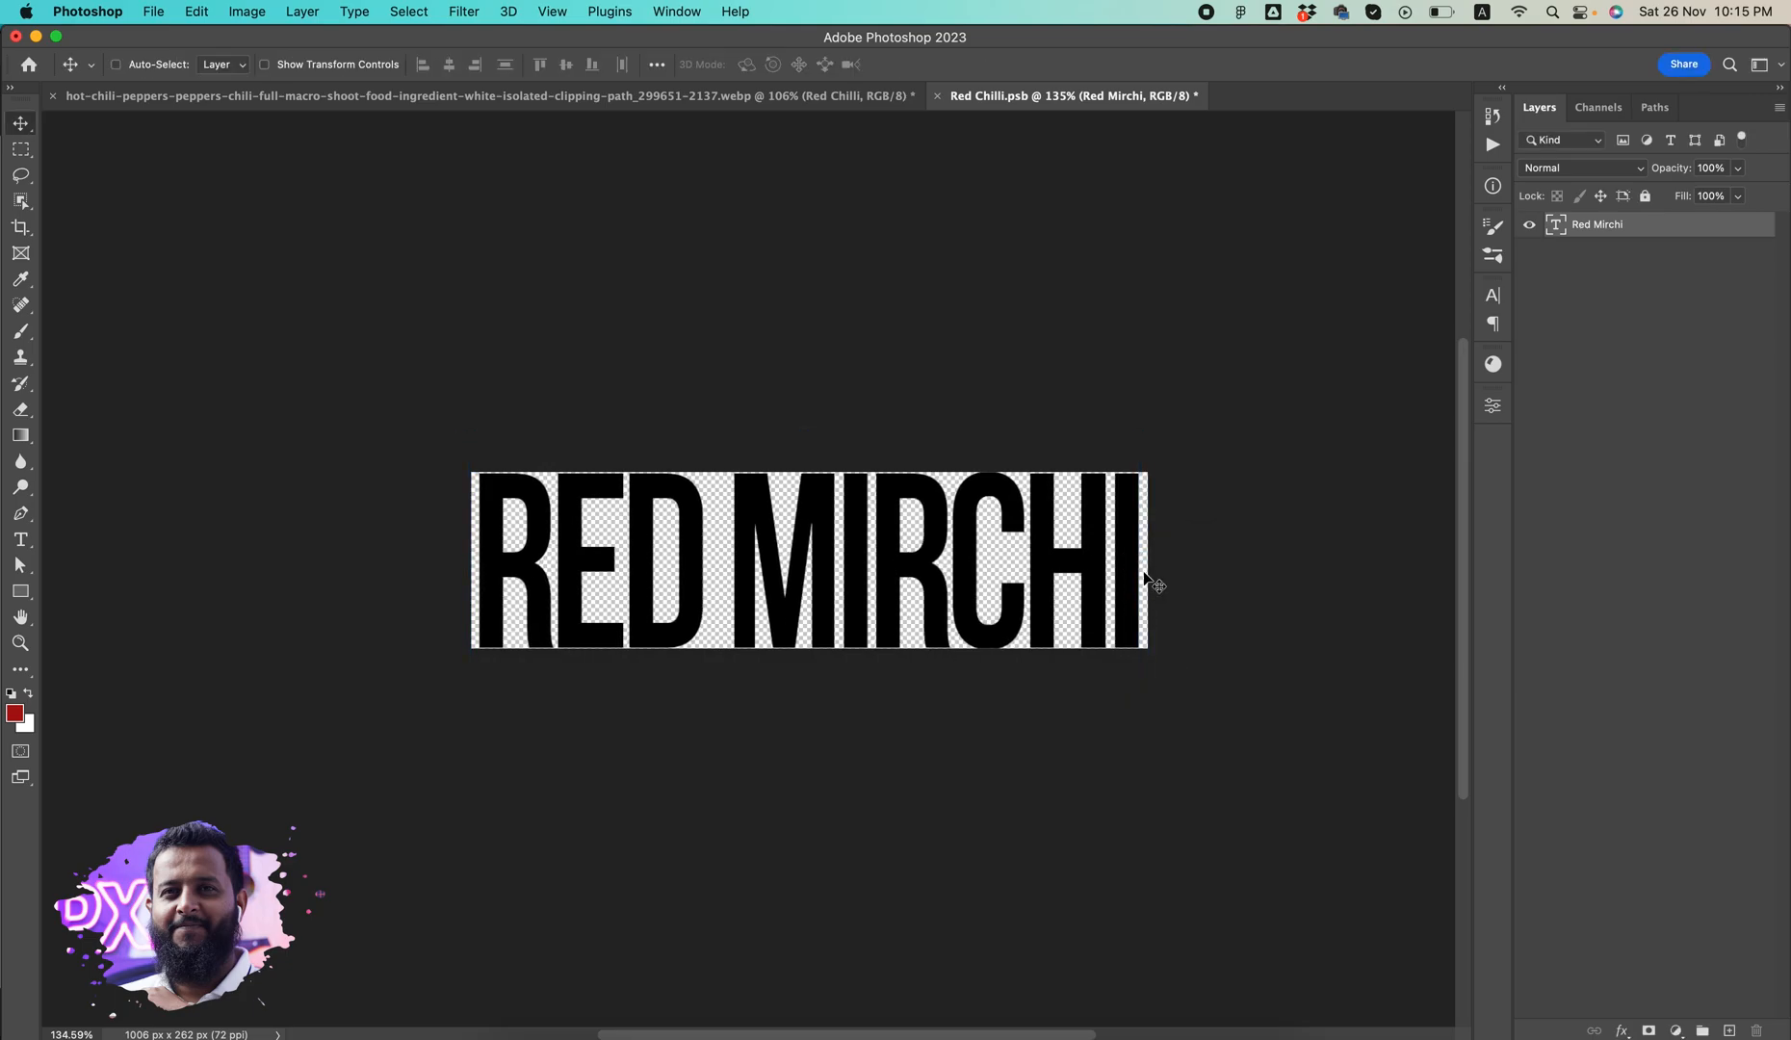
# Save the edited contents of the Red Chilli smart object and close its document to return to the chilli composition.
pyautogui.click(153, 11)
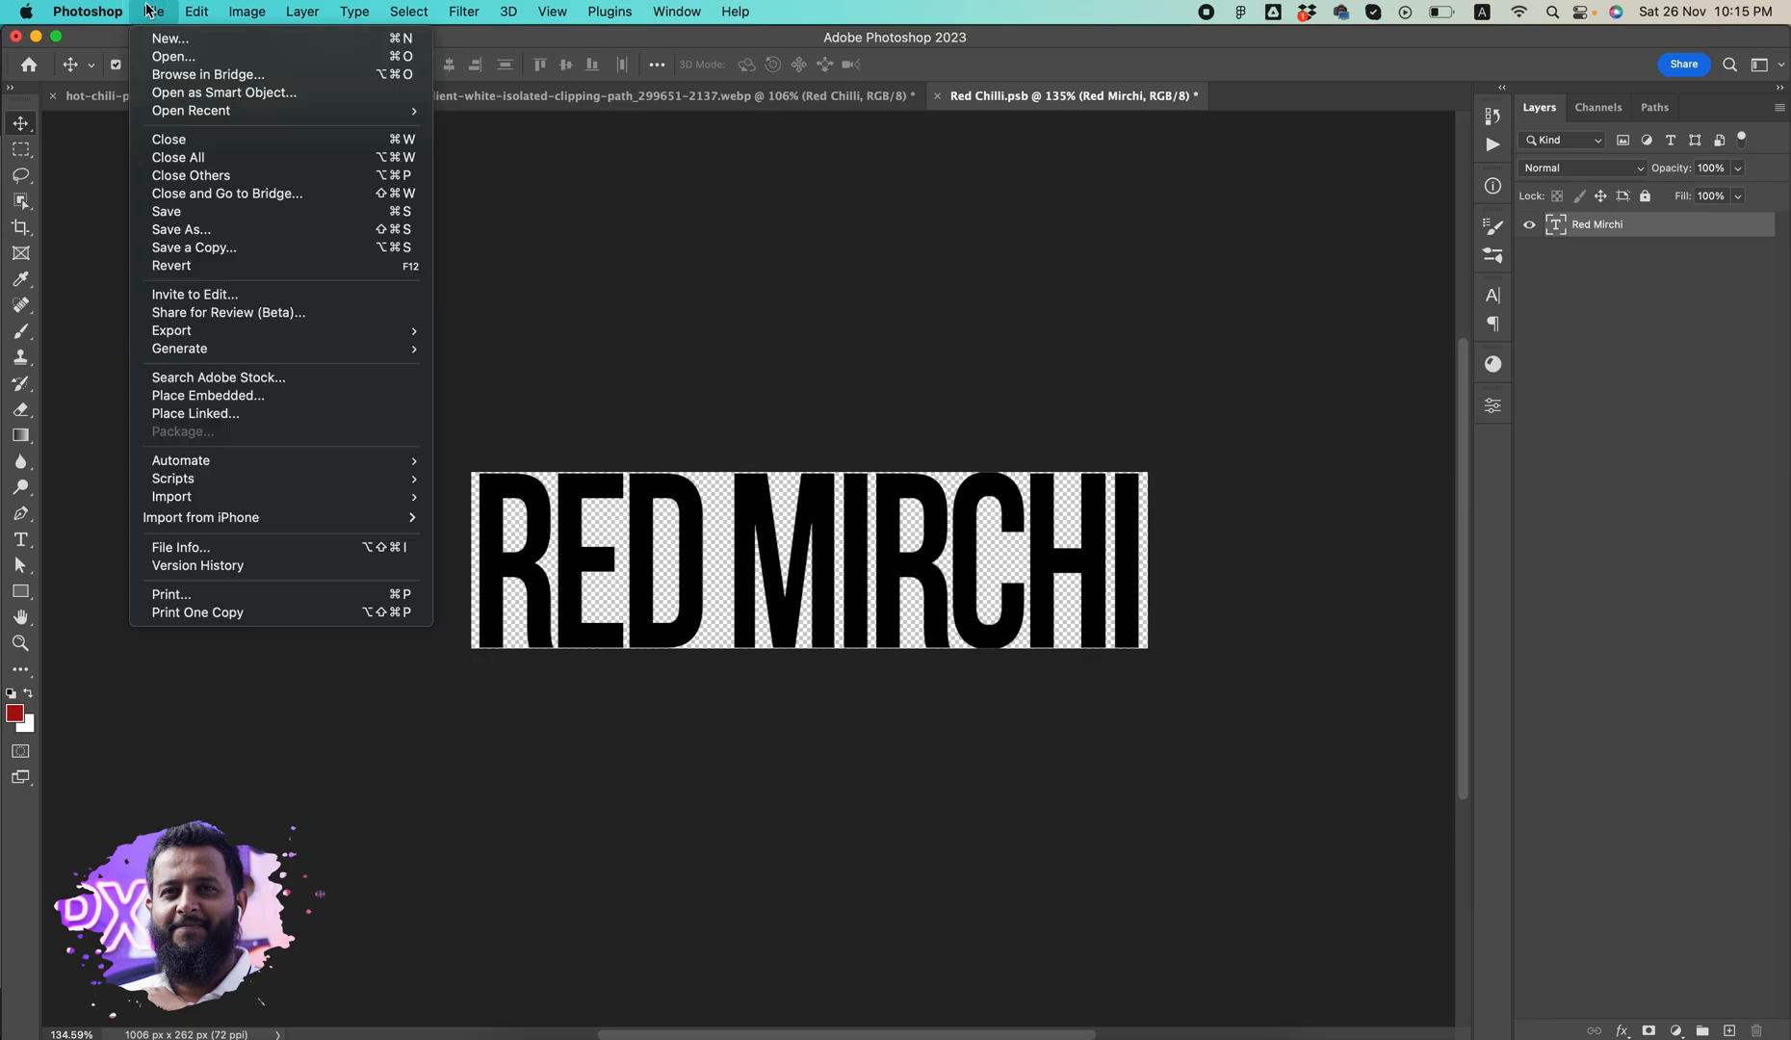
pyautogui.click(166, 213)
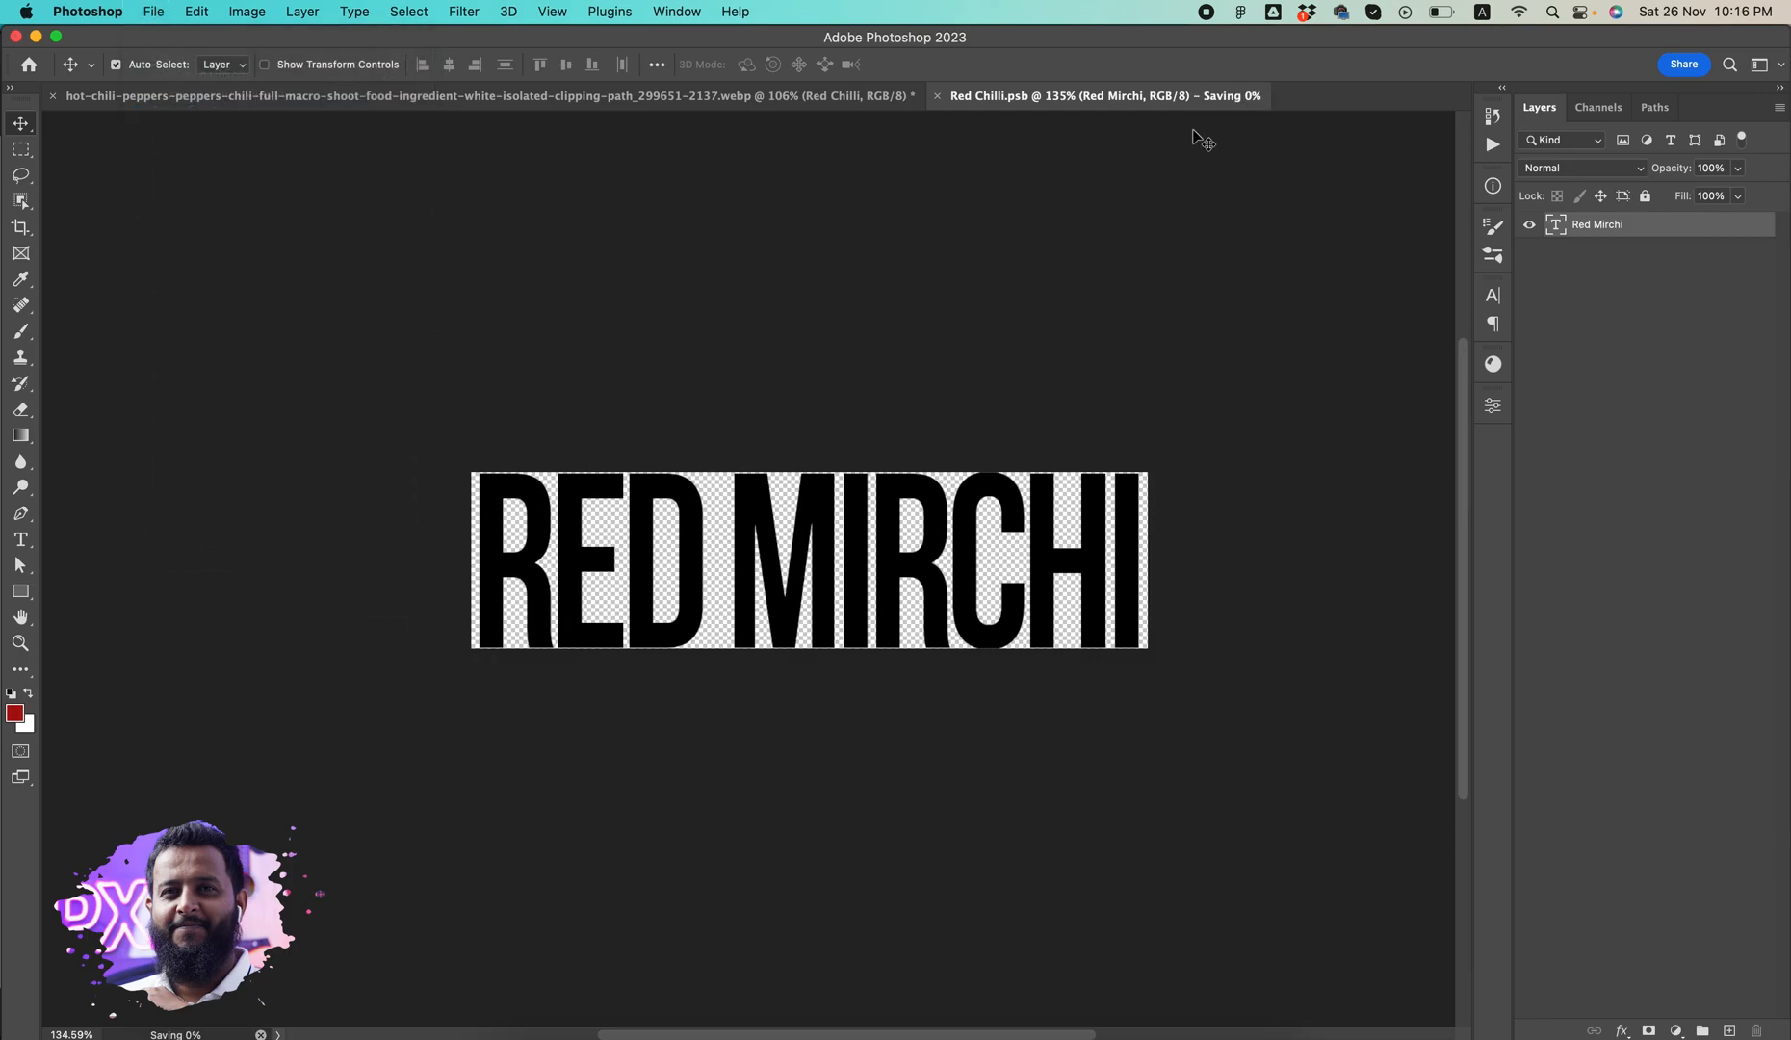
pyautogui.click(938, 96)
# Examine the updated RED MIRCHI lettering on the chilli up close and within the whole composition.
pyautogui.moveTo(599, 661); pyautogui.dragTo(565, 666)
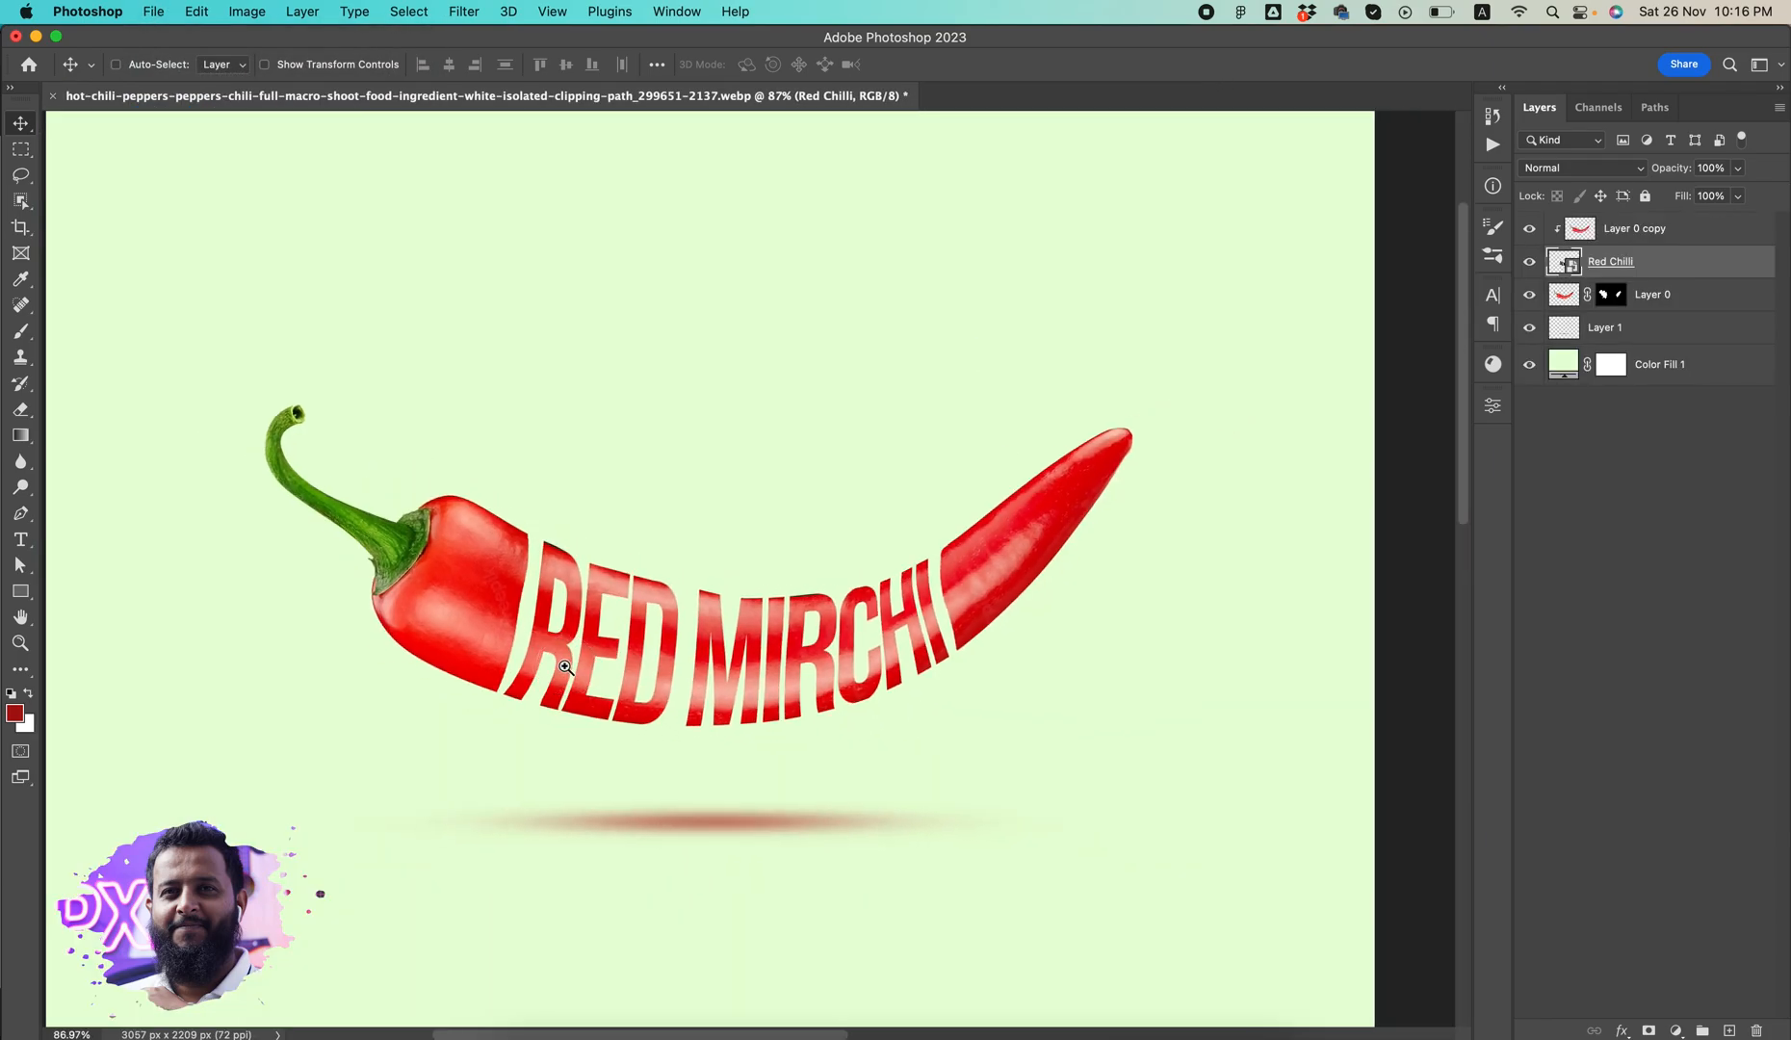
pyautogui.moveTo(784, 683); pyautogui.dragTo(1127, 386)
pyautogui.scroll(-3, 671, 647)
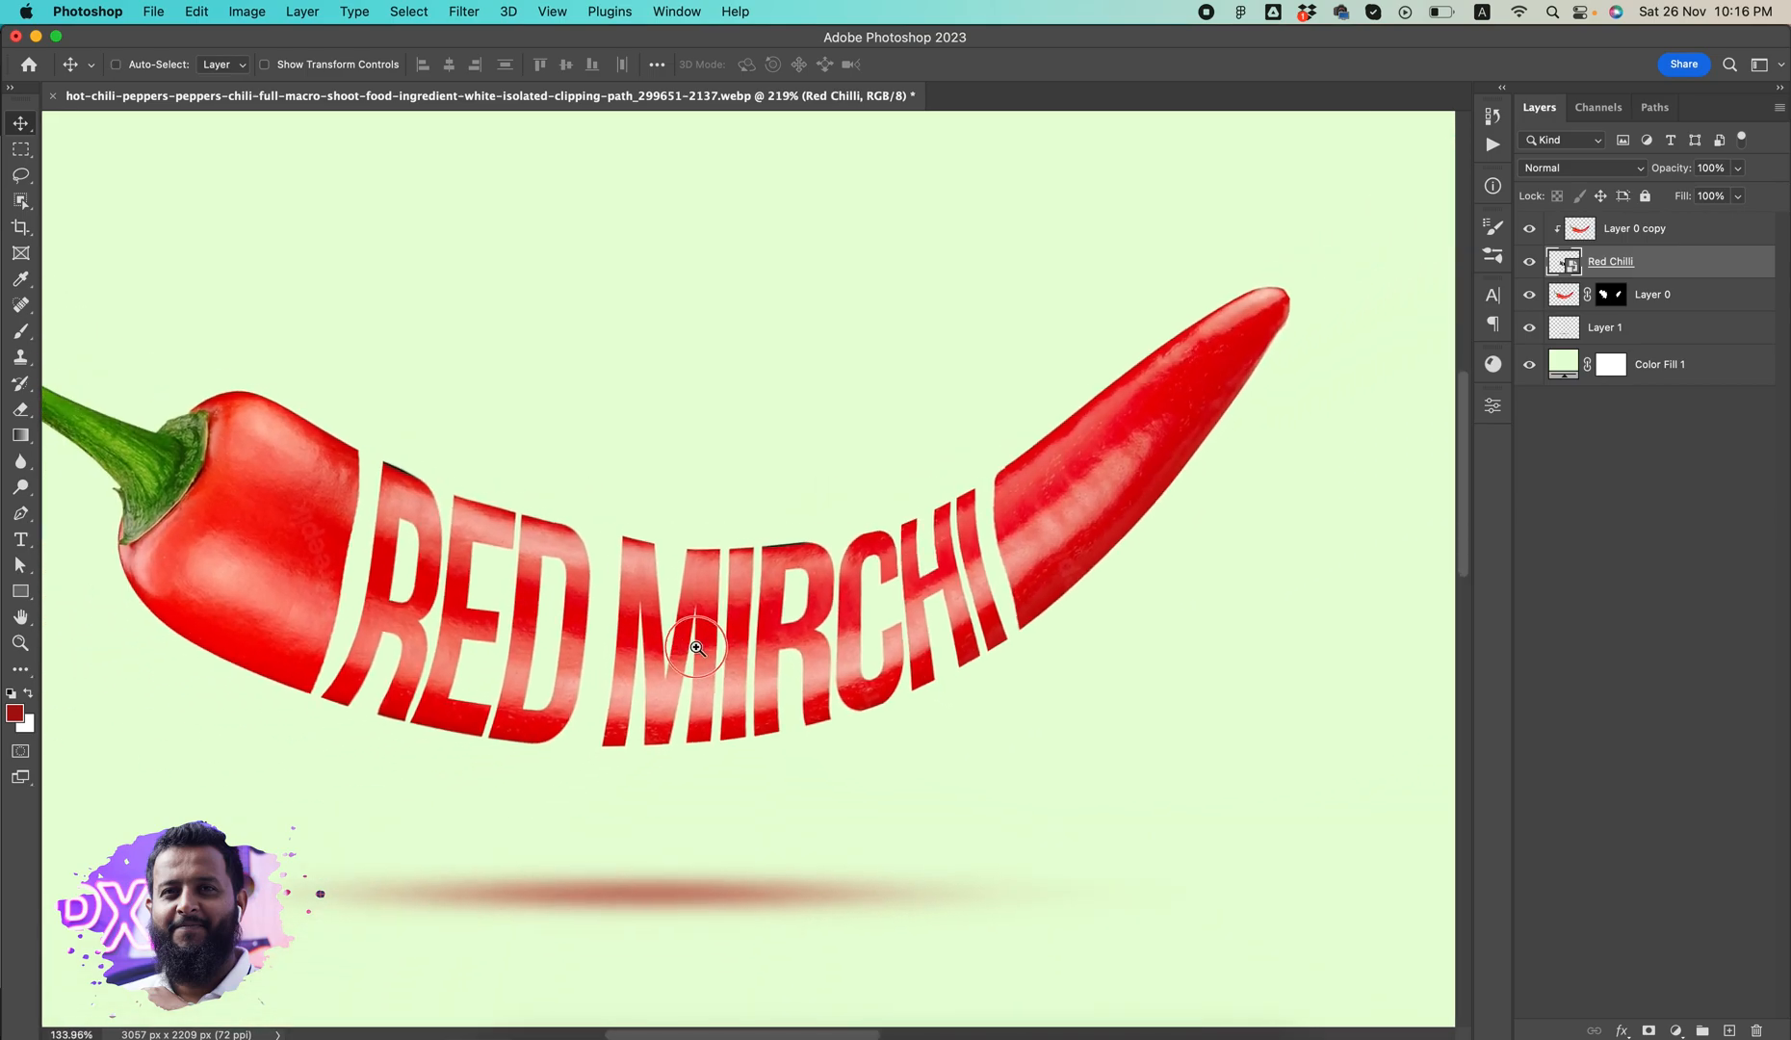
pyautogui.scroll(-2, 687, 646)
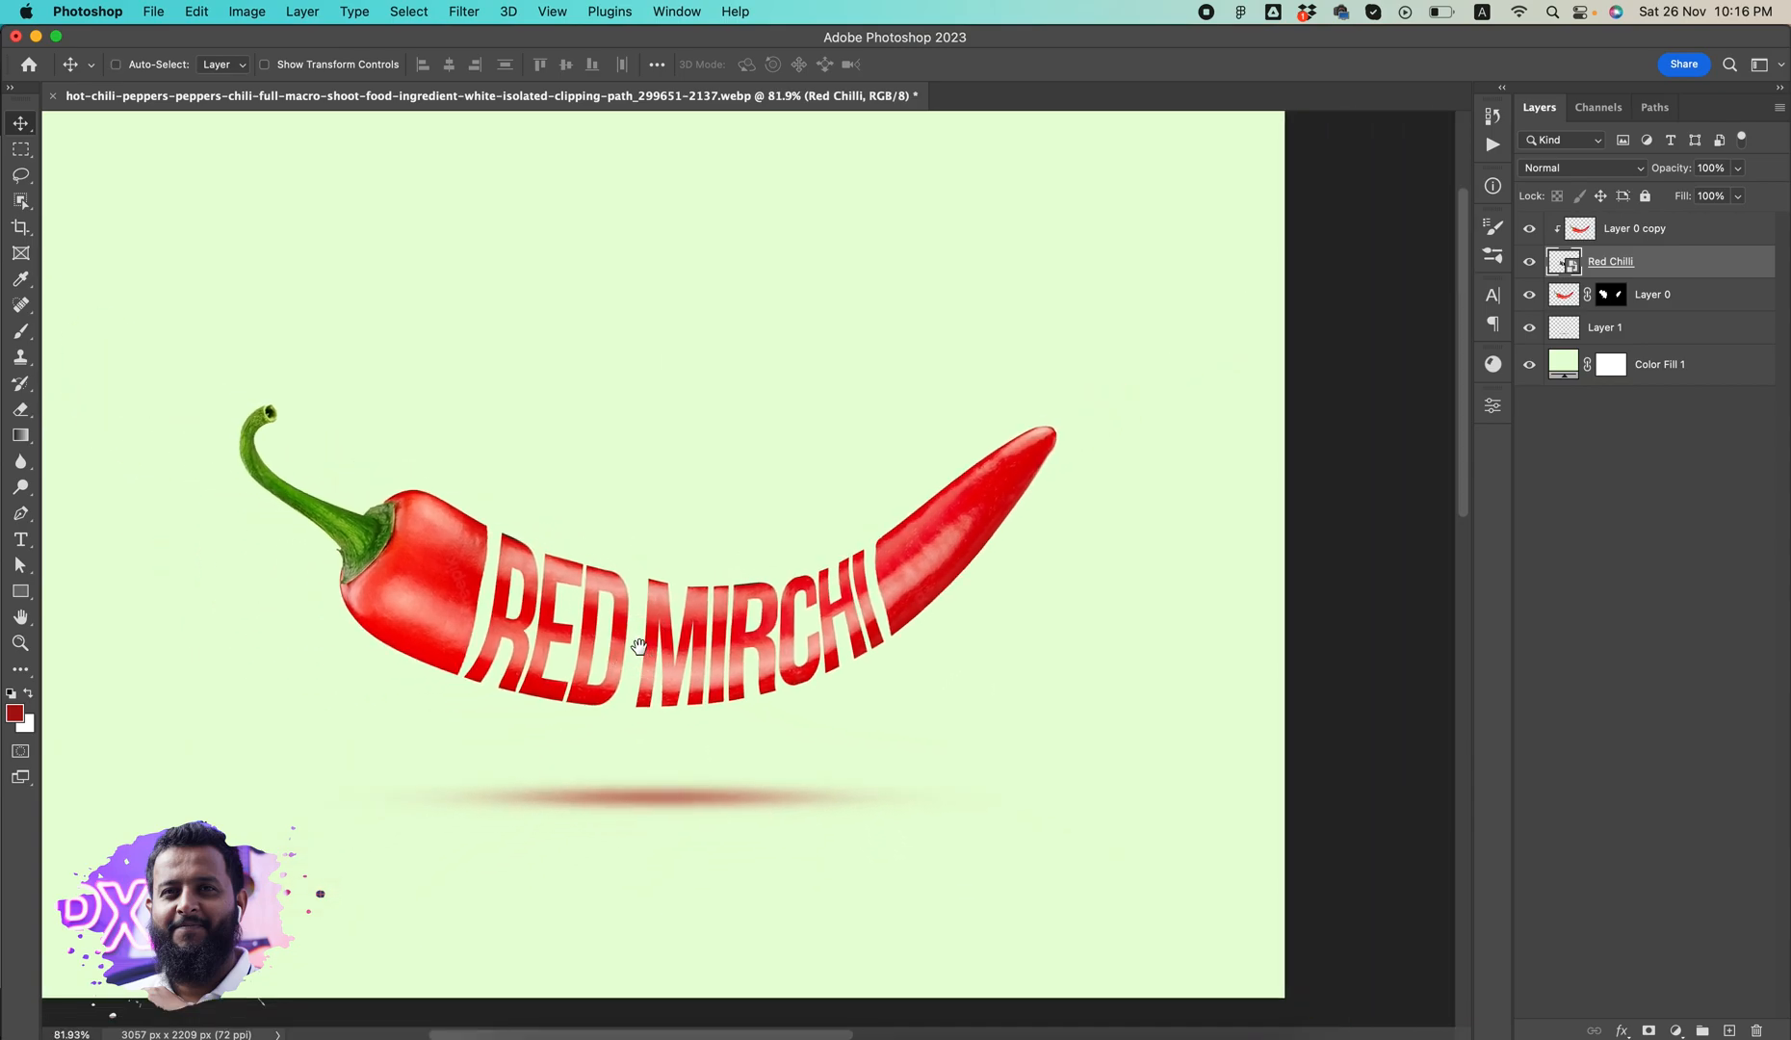
pyautogui.scroll(-1, 752, 623)
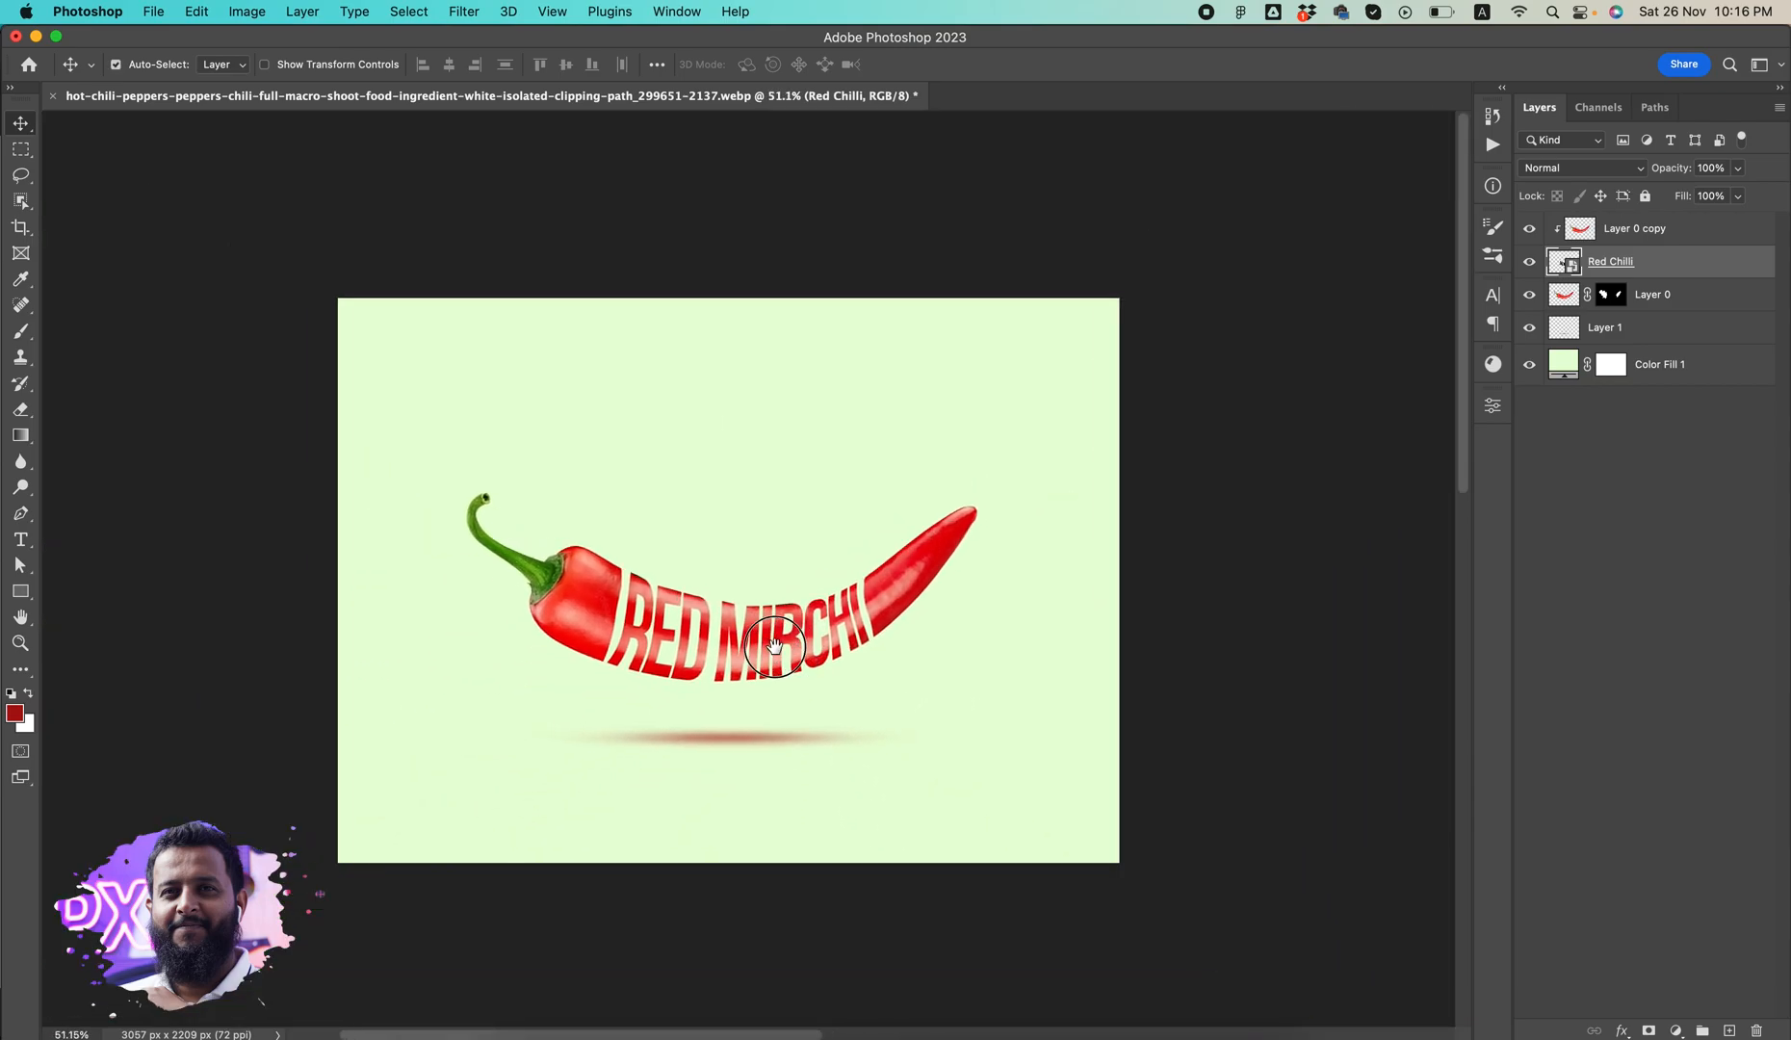